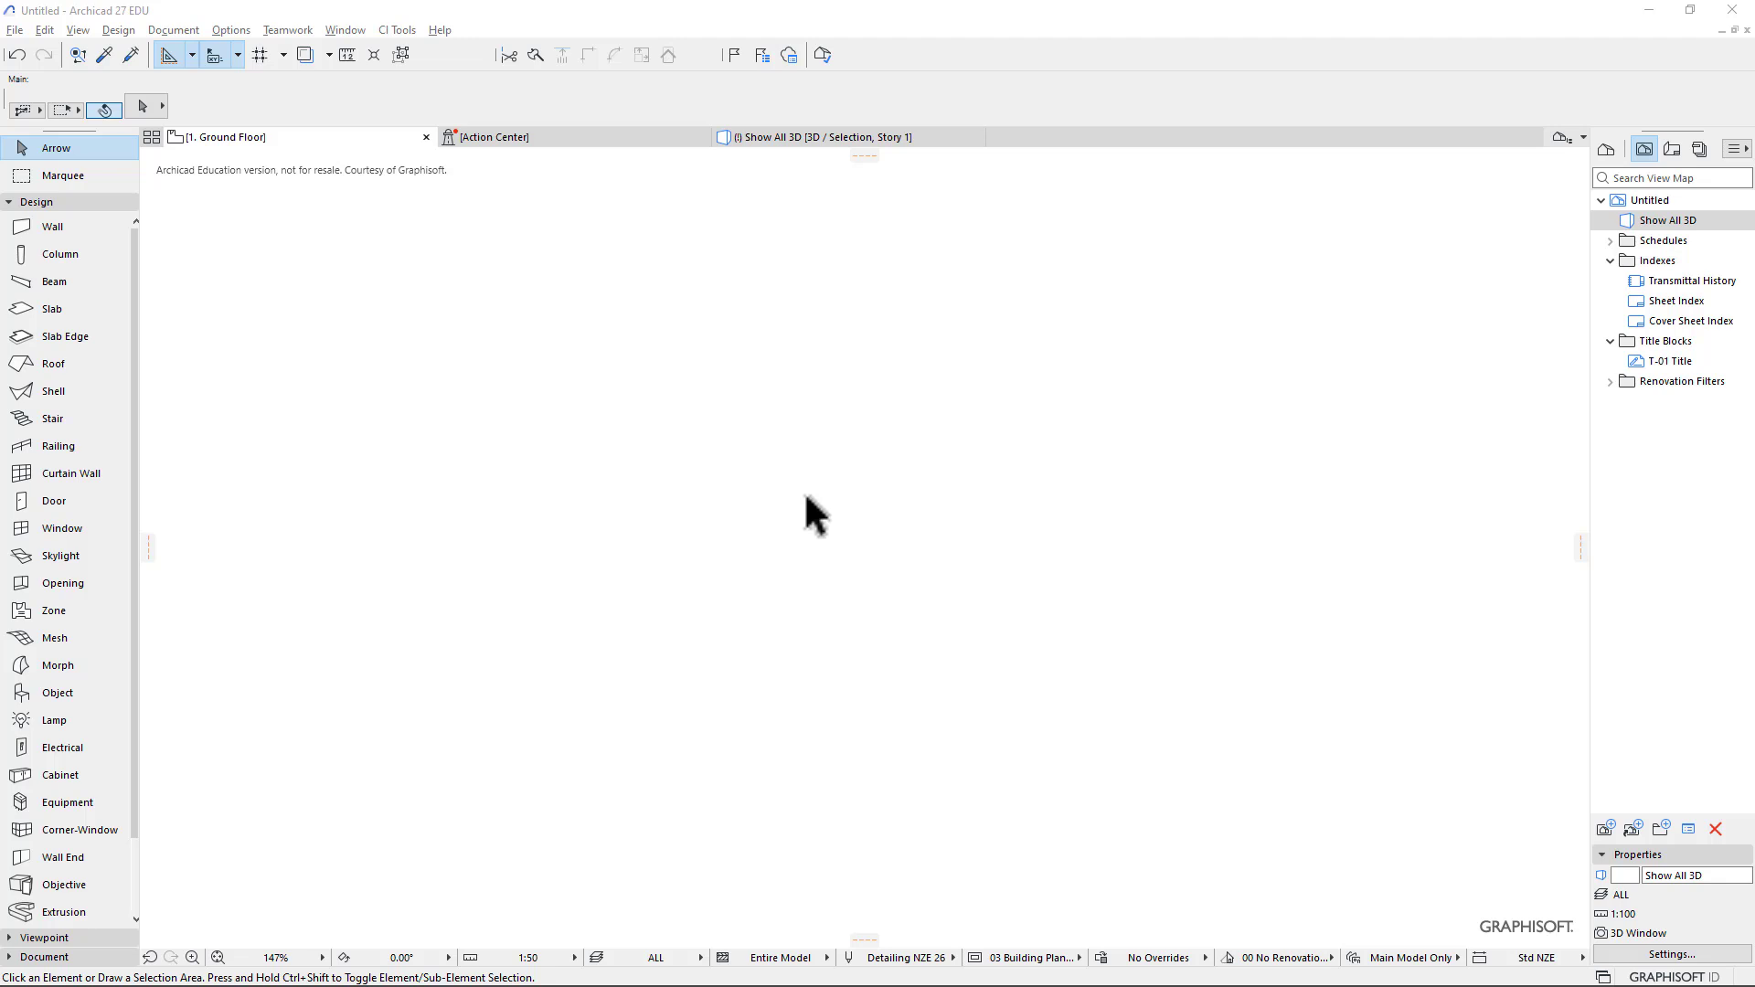
Place Measure Export.dwg from the file browser onto the ground floor plan as an external drawing, with 1 drawing unit equal to 1 meter.
key("alt+Tab")
mouse_move(1434, 460)
left_mouse_down()
mouse_move(1324, 403)
mouse_move(716, 490)
mouse_move(699, 447)
left_mouse_up()
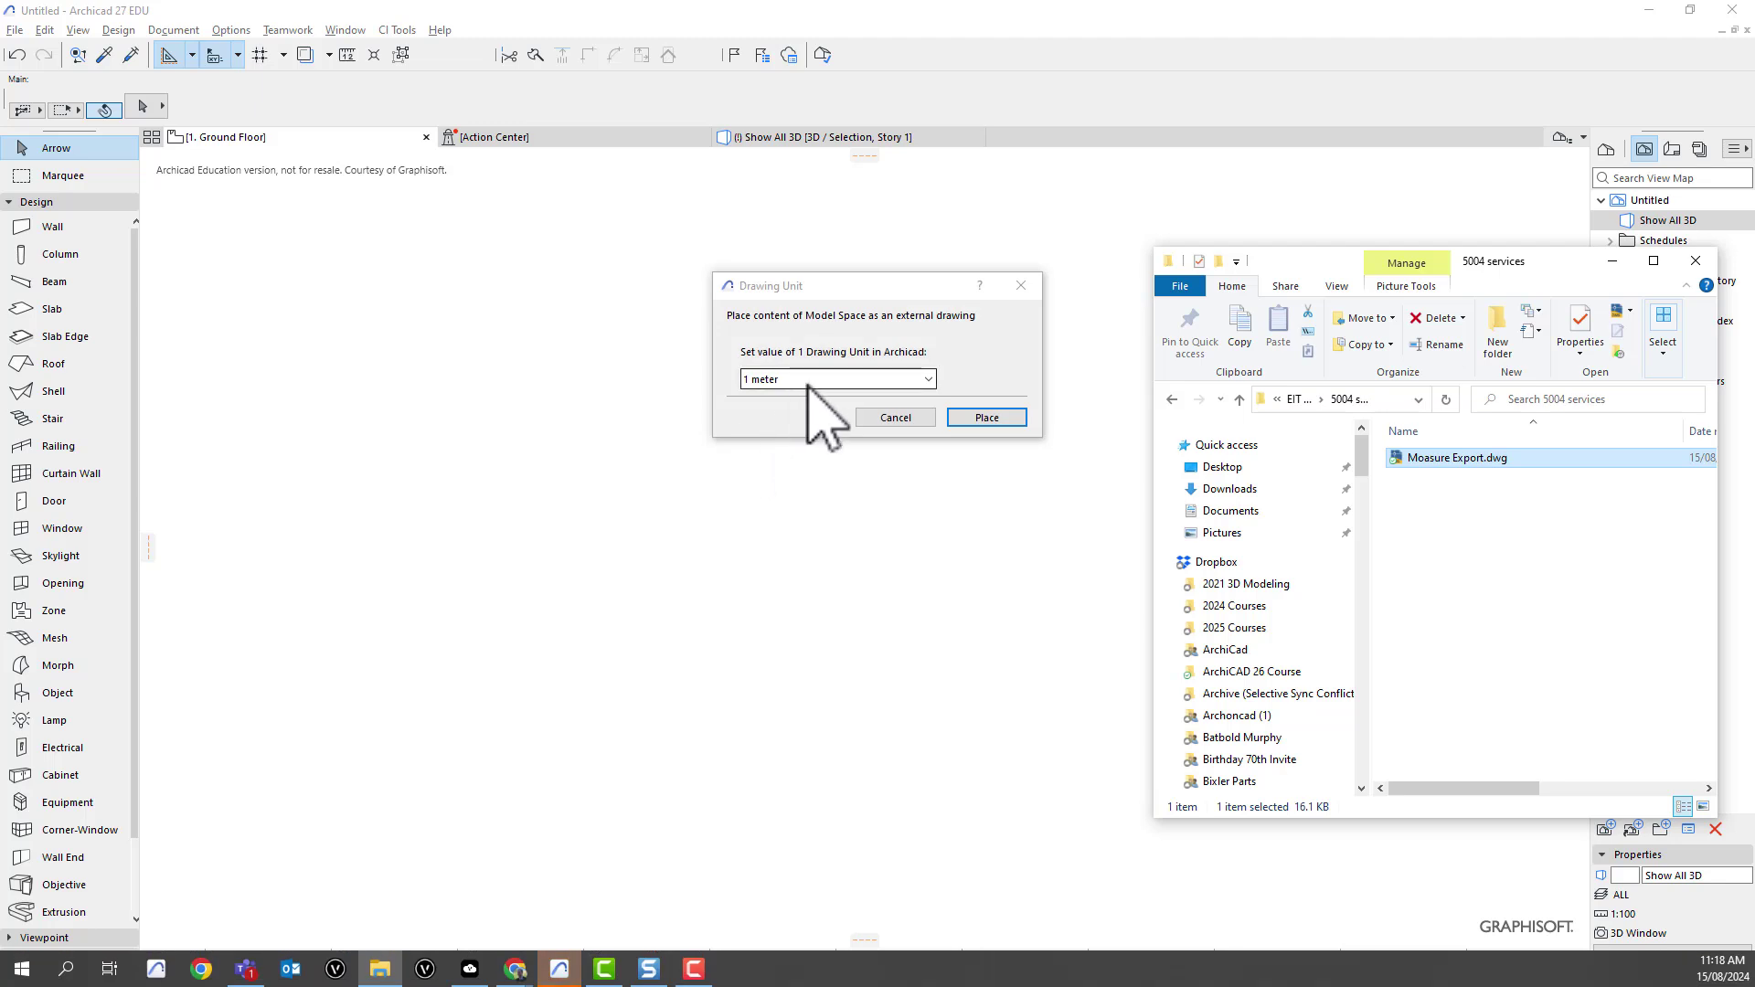
left_click(988, 418)
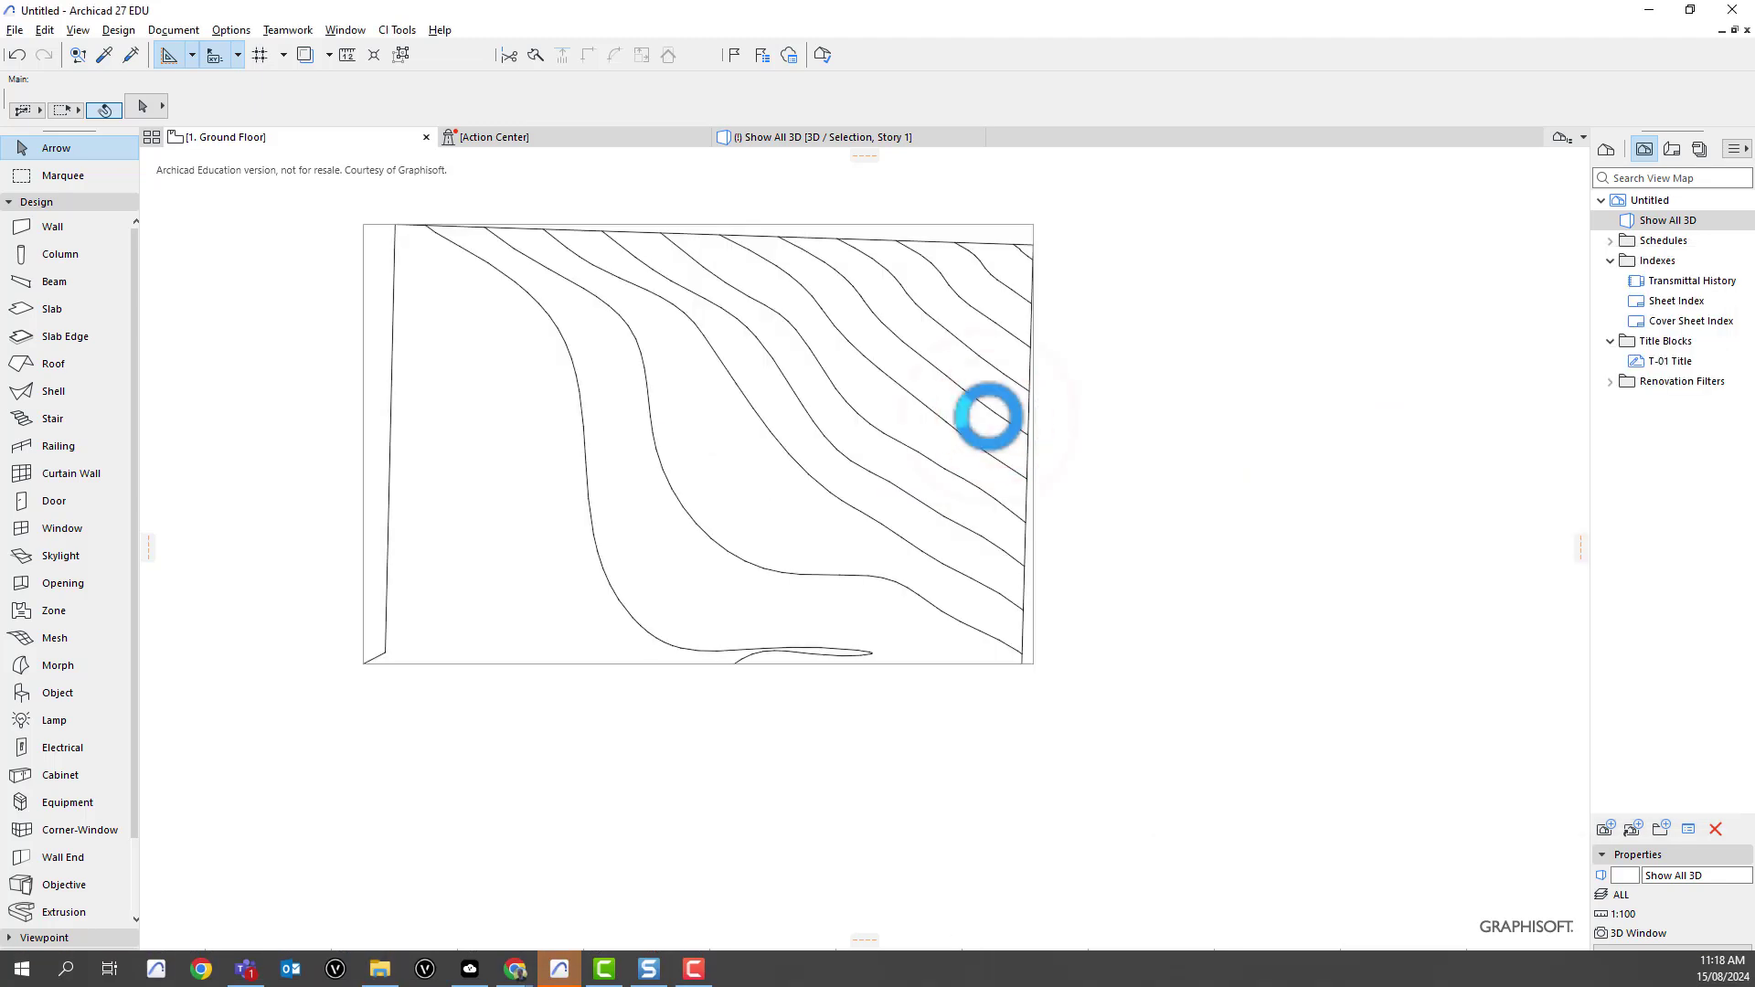
Draw a mesh polygon tracing the five corners of the site boundary in the placed survey drawing.
middle_click_drag(521, 509, 624, 530)
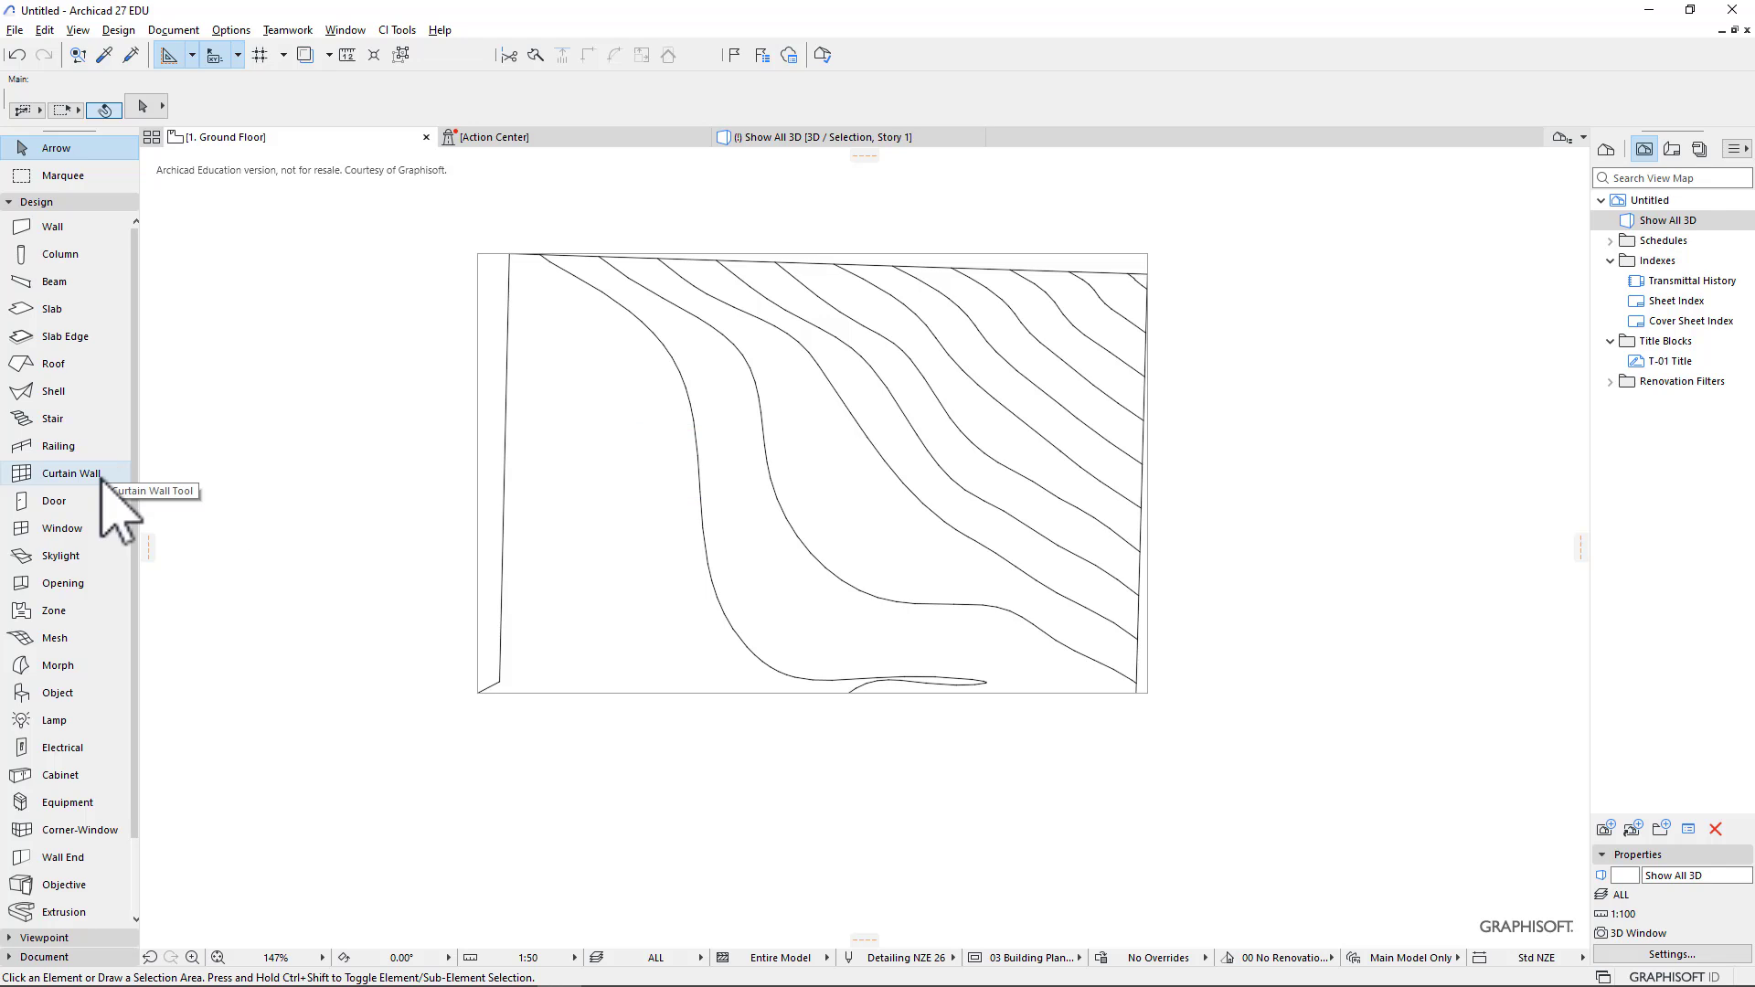
left_click(55, 640)
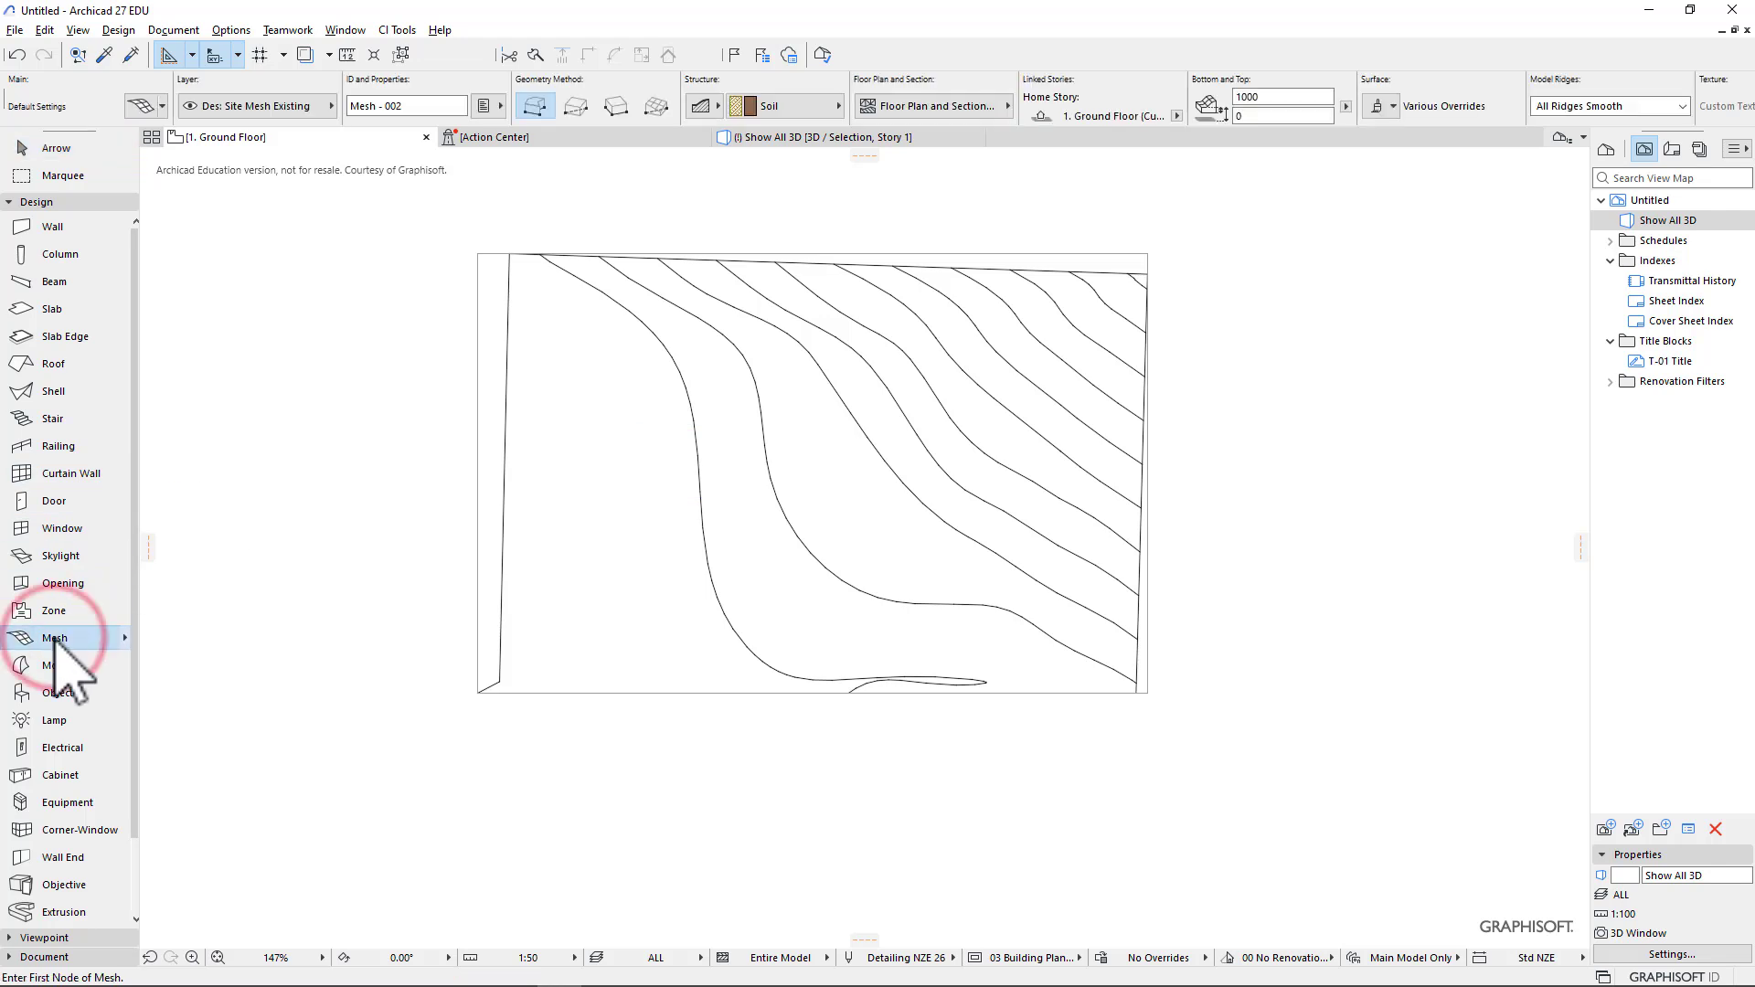
left_click(509, 254)
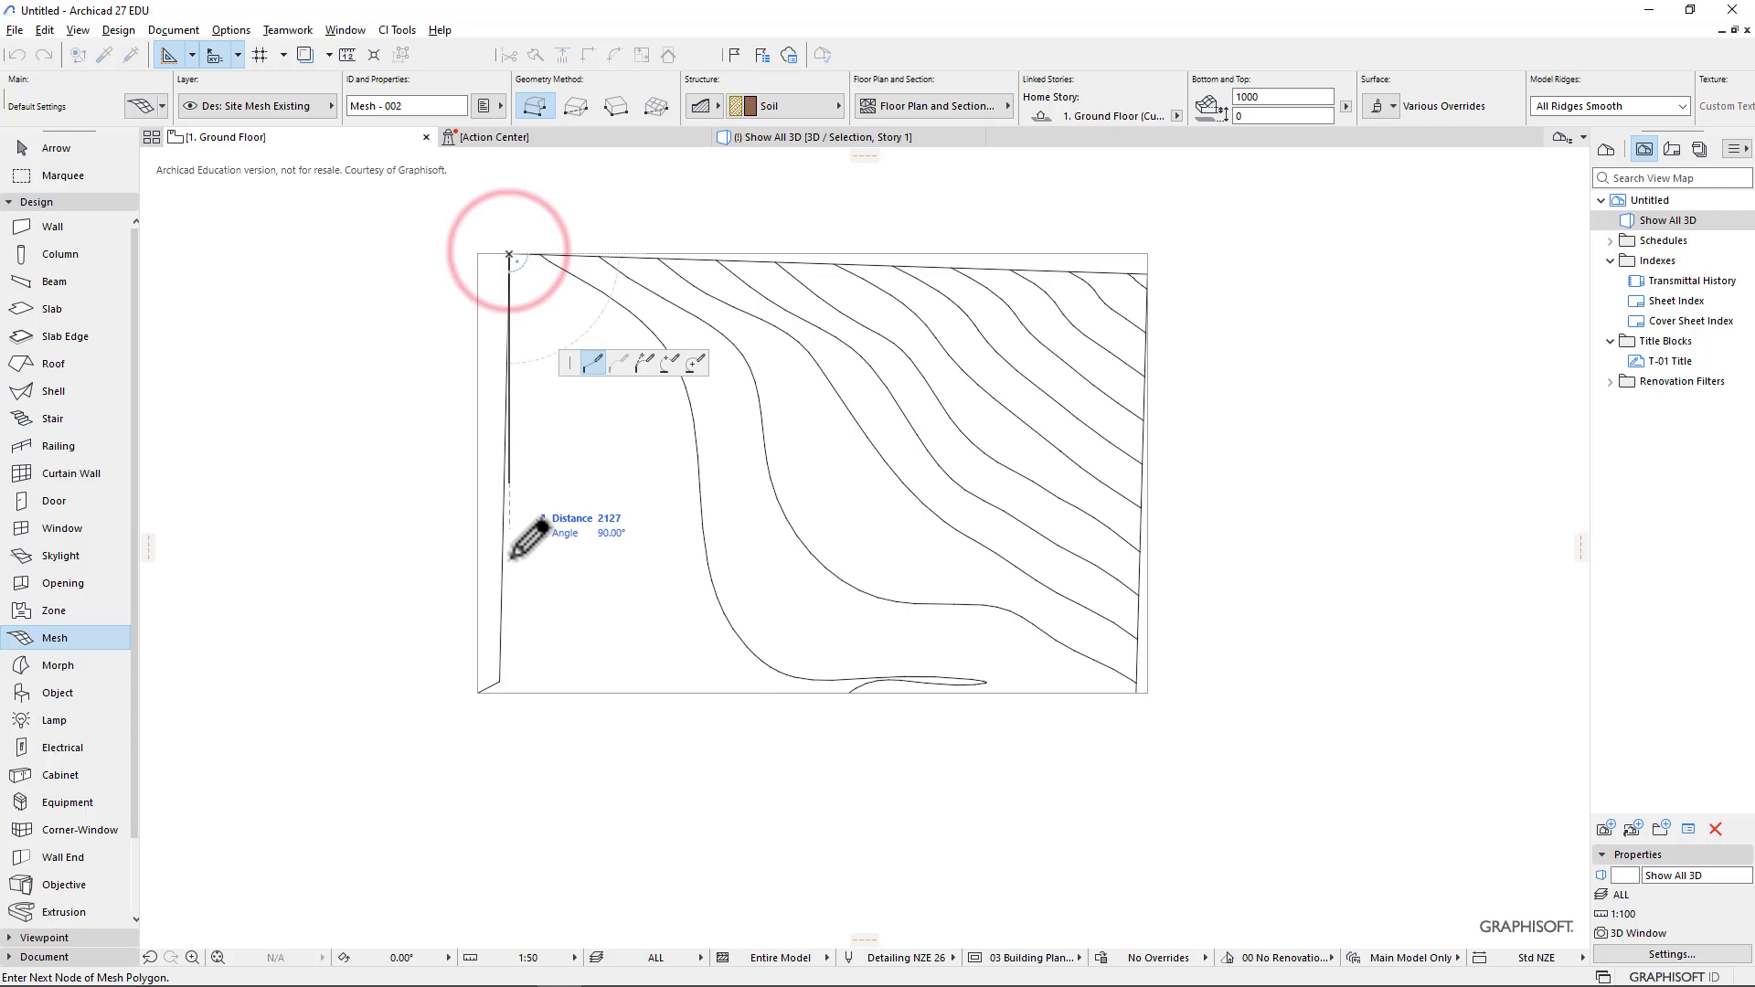
left_click(498, 682)
left_click(478, 692)
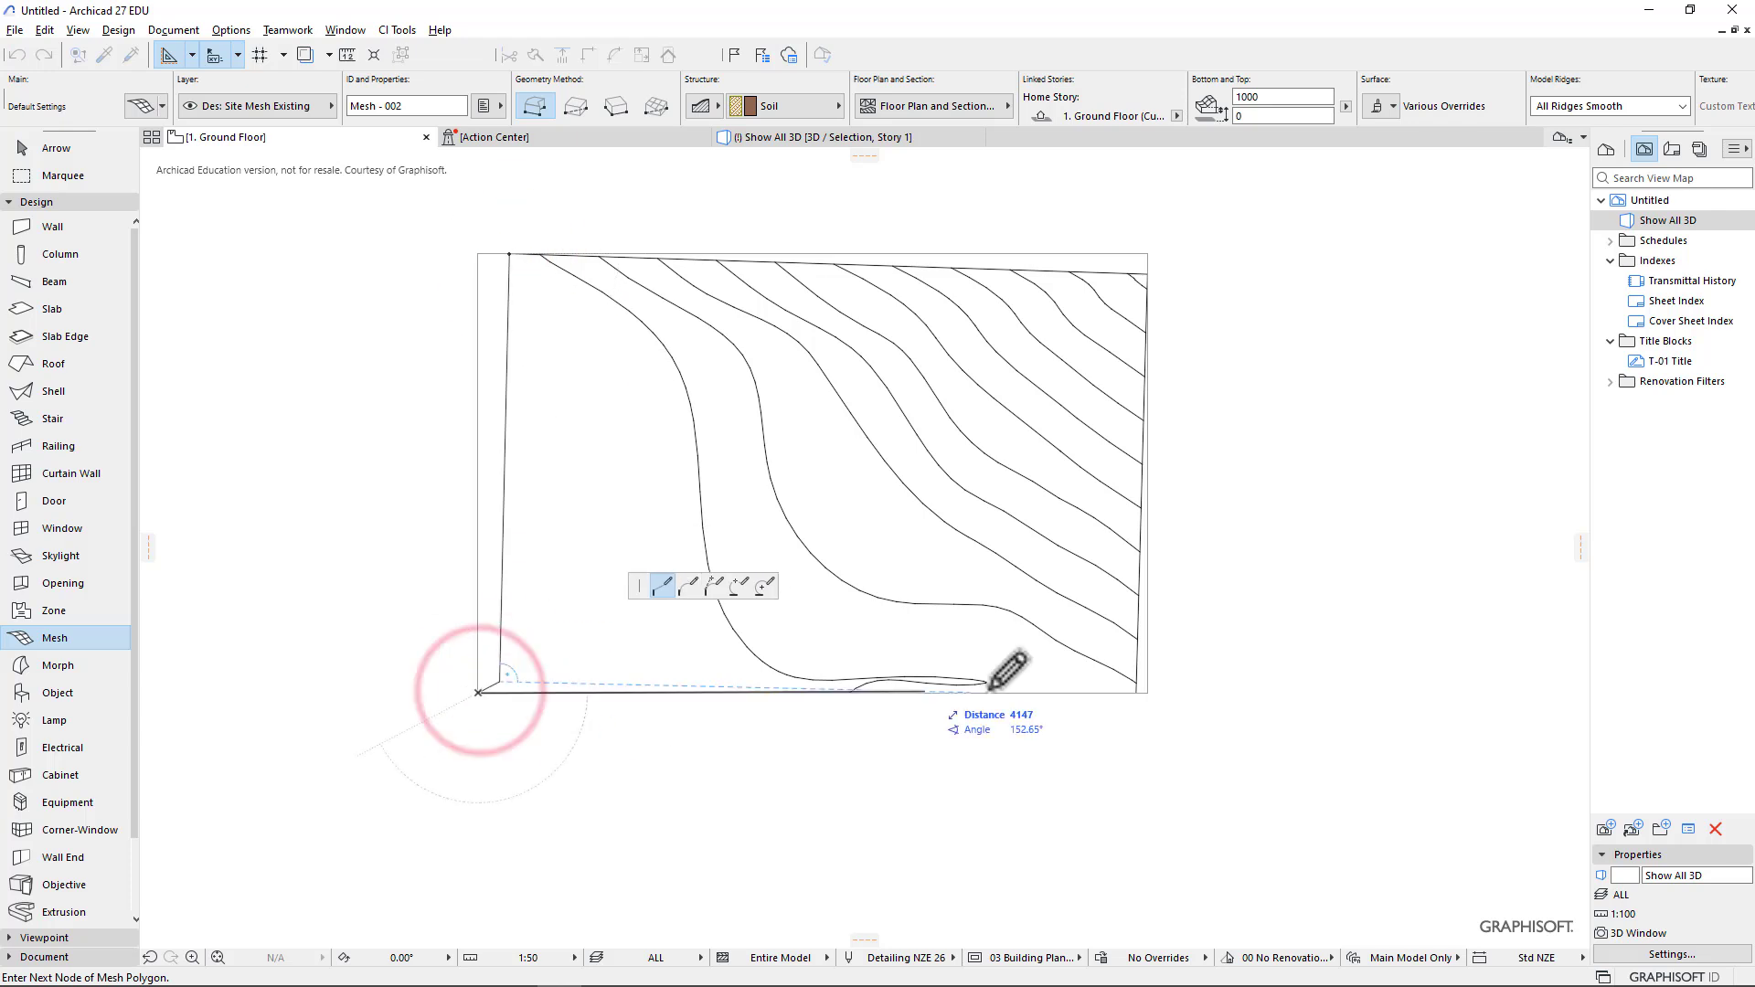
left_click(1137, 693)
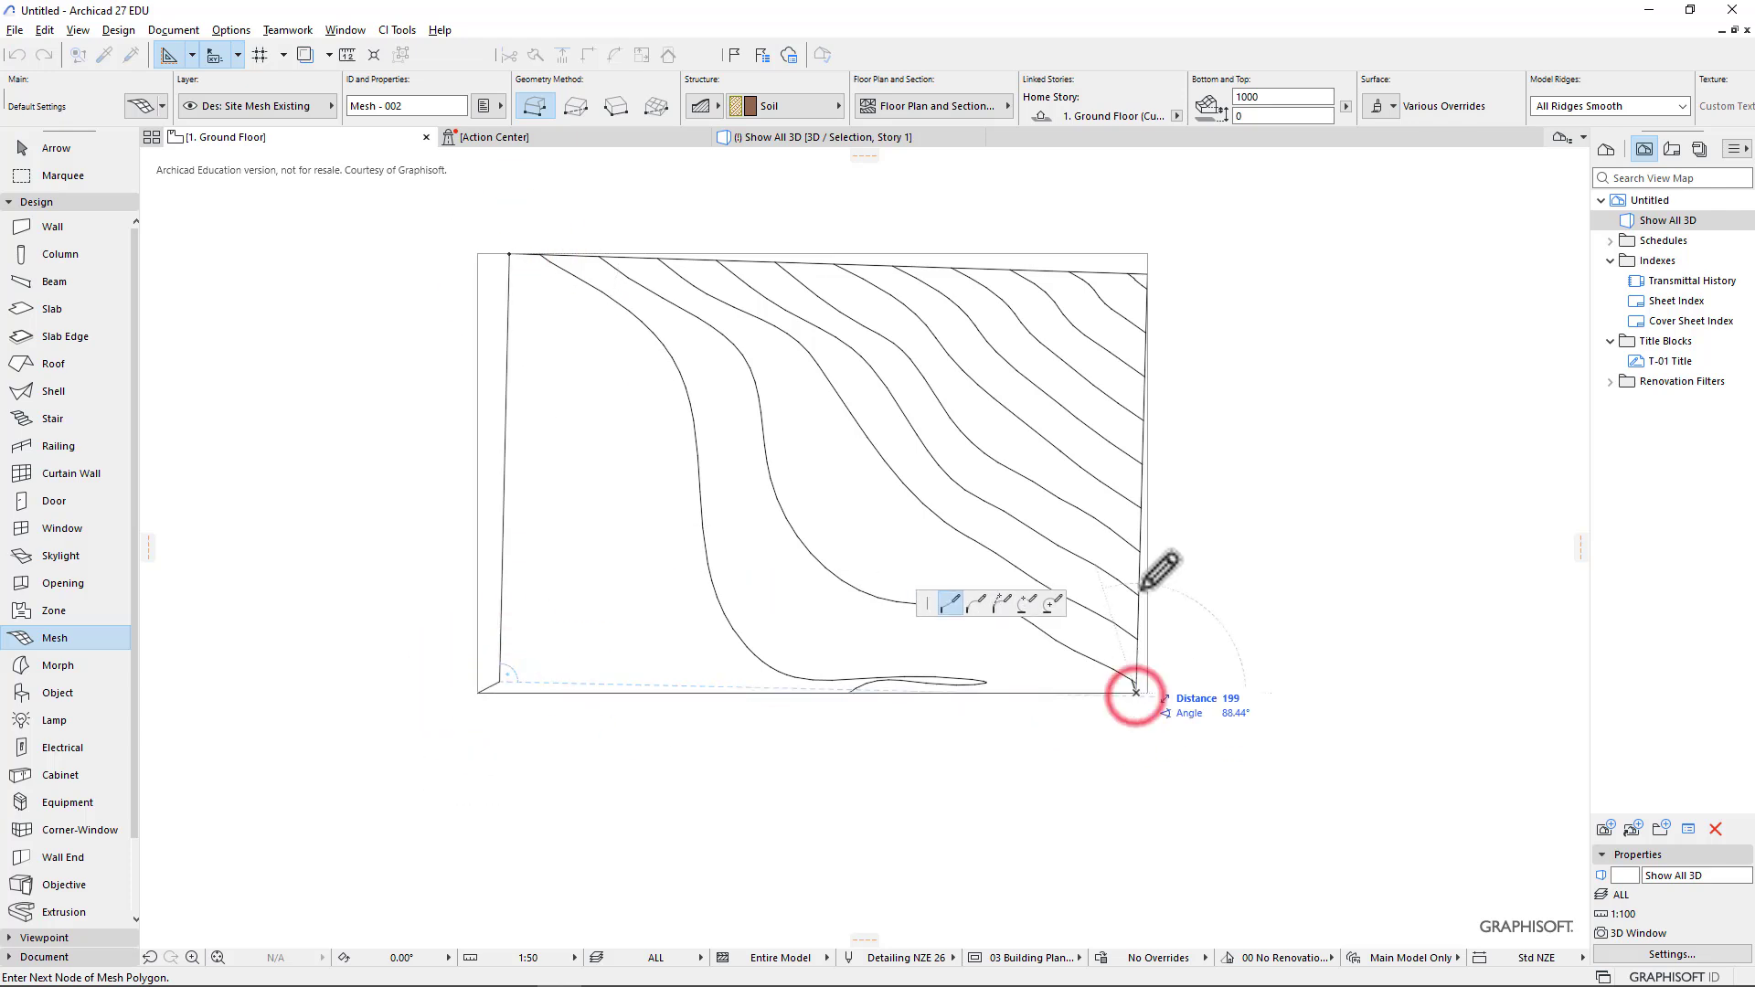
left_click(1147, 272)
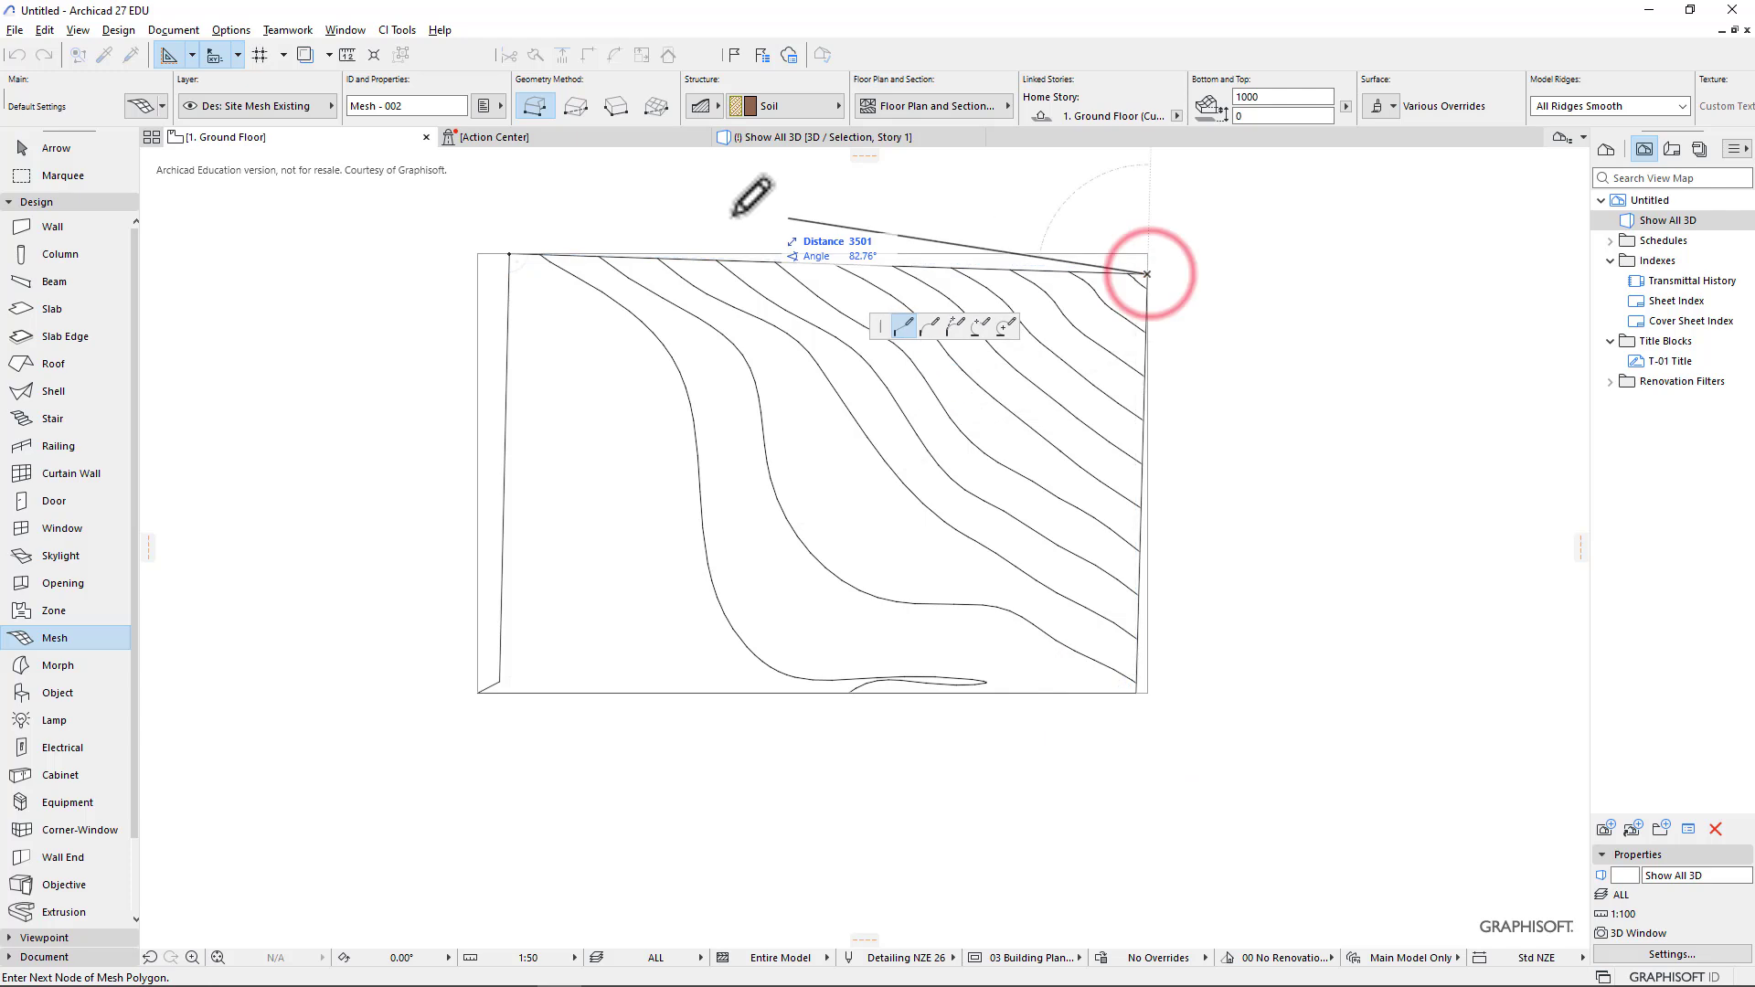
left_click(509, 255)
key("Escape")
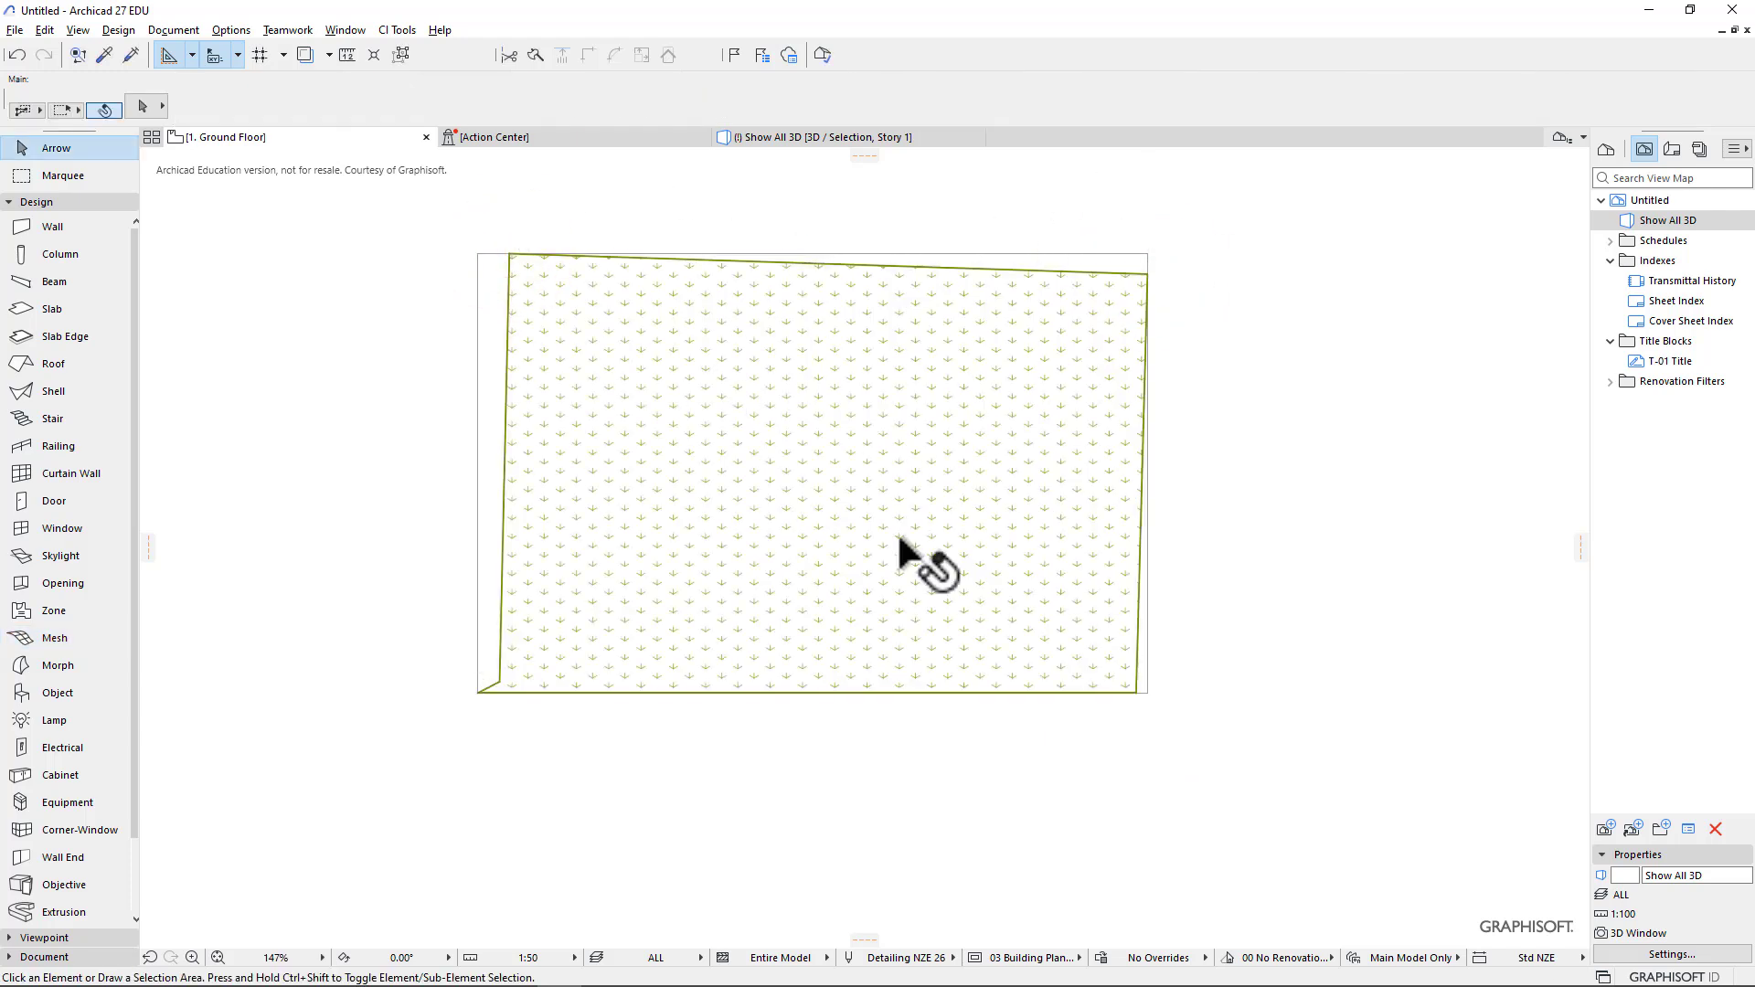
Send the site mesh to the back of the display order, behind the contour drawing.
left_click(898, 538)
right_click(898, 538)
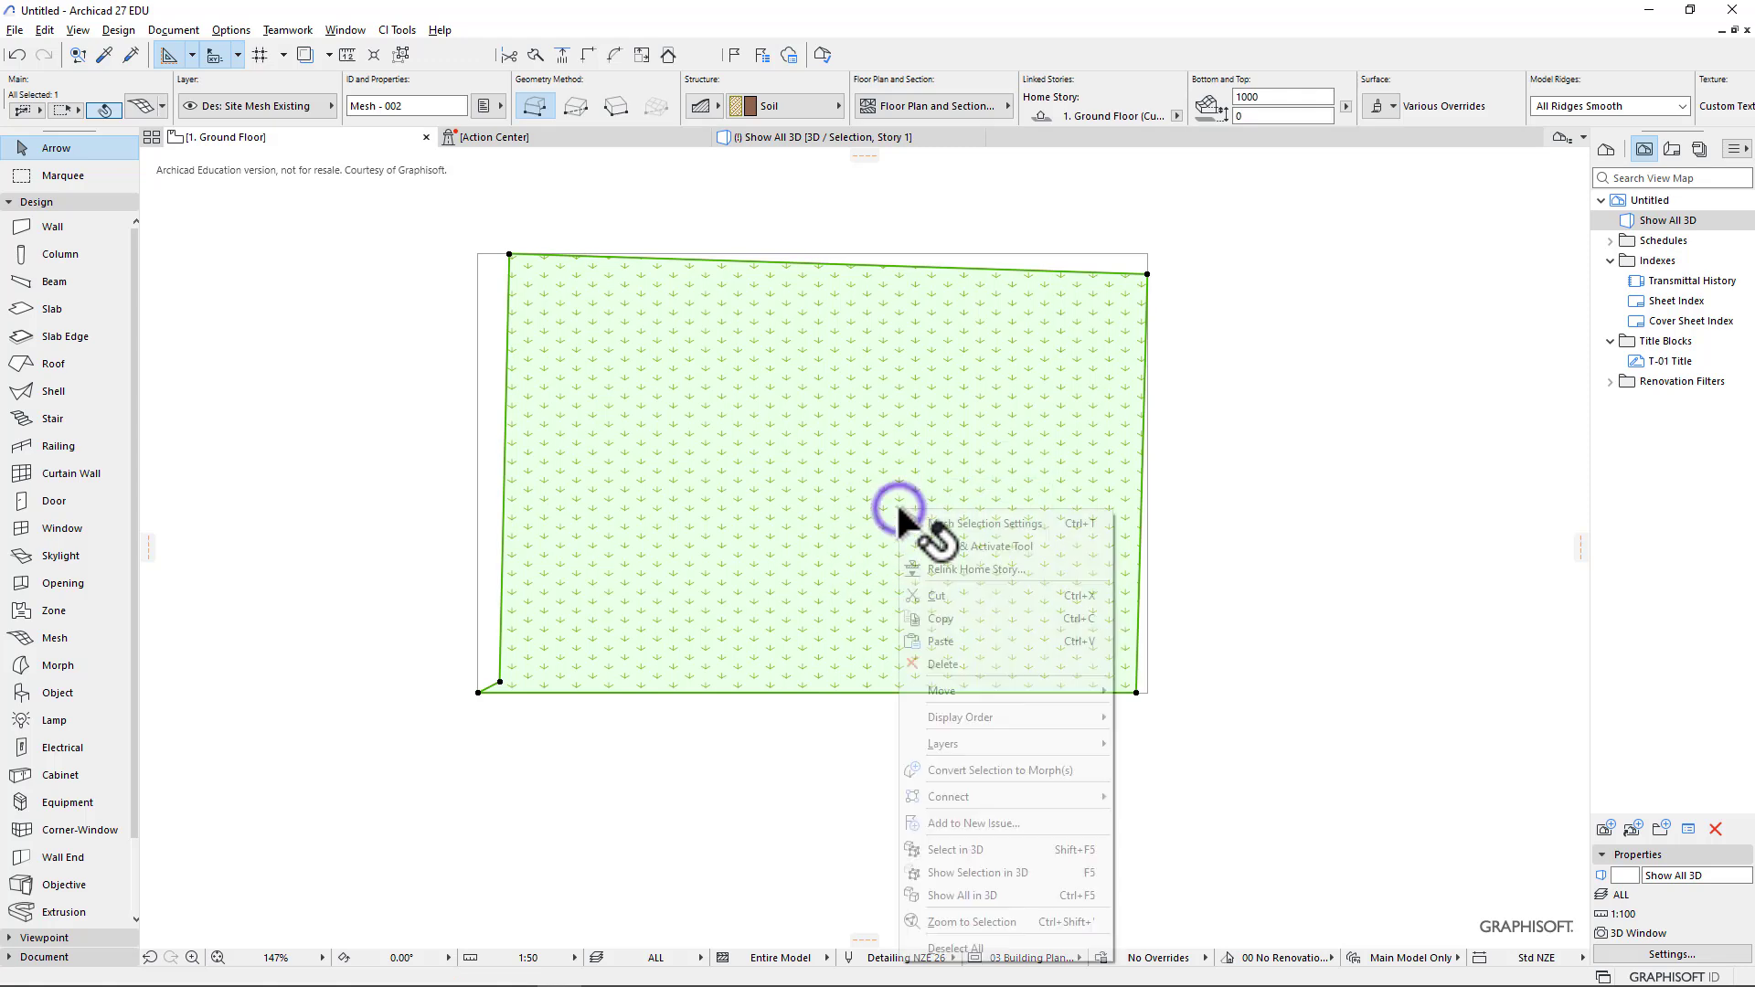
mouse_move(1060, 722)
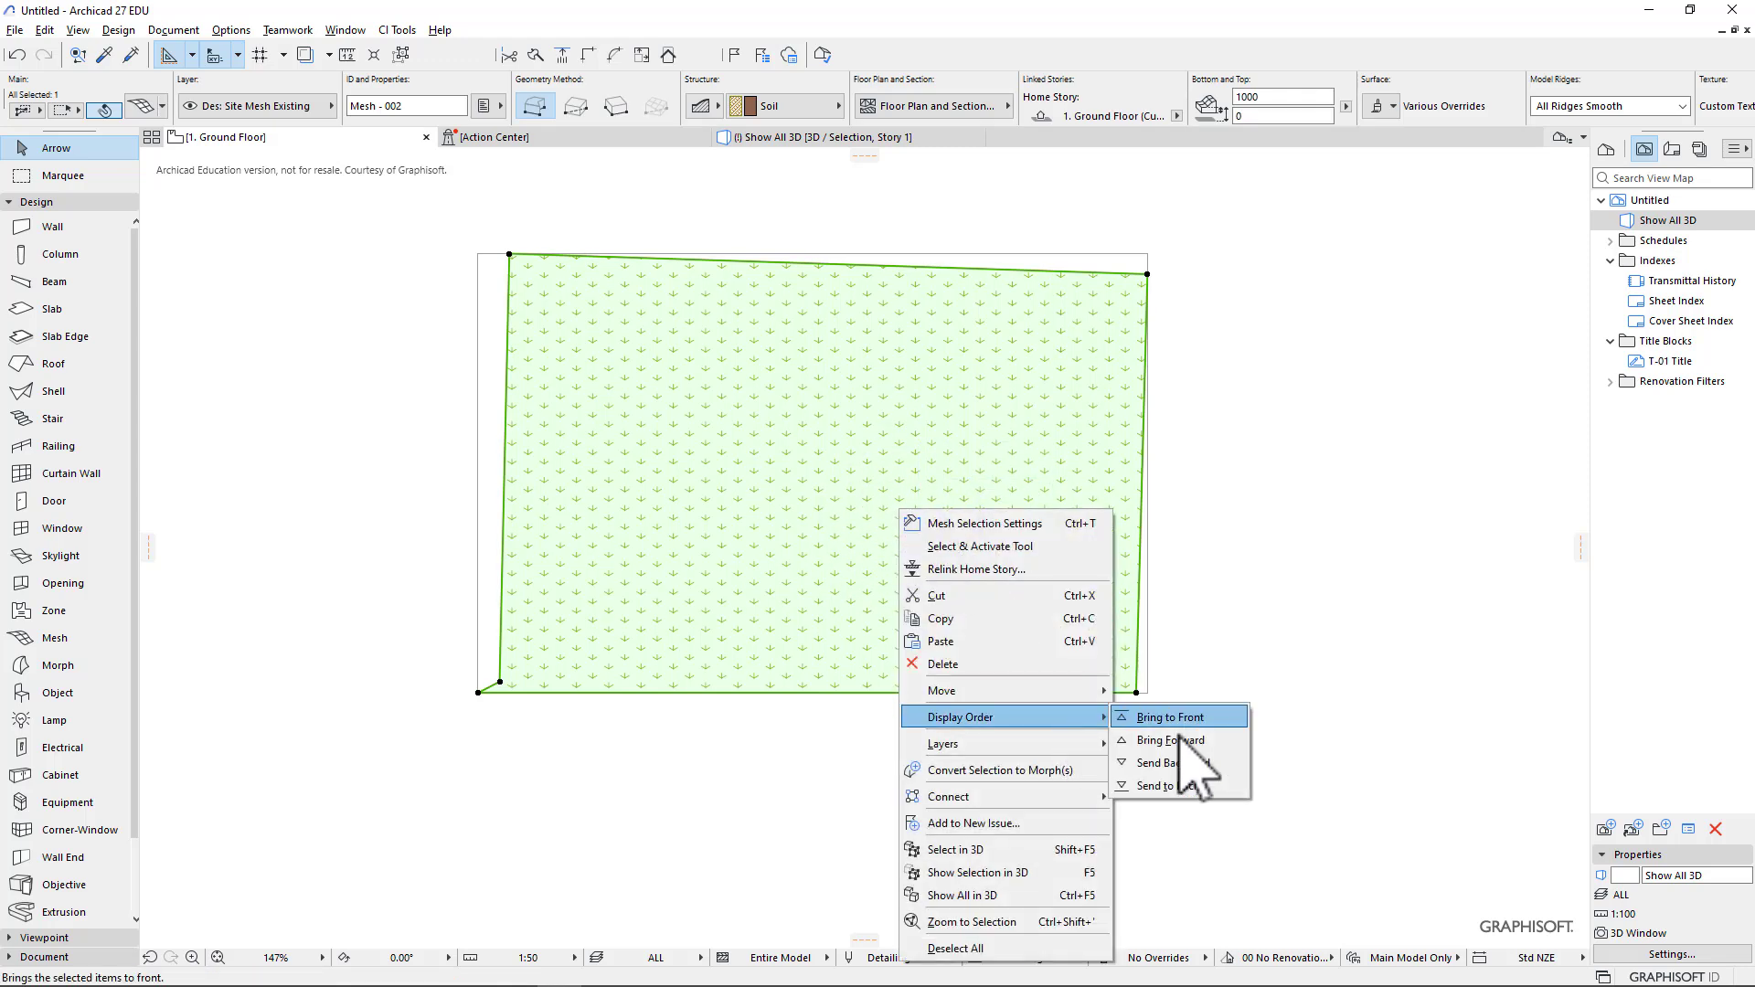
left_click(1166, 785)
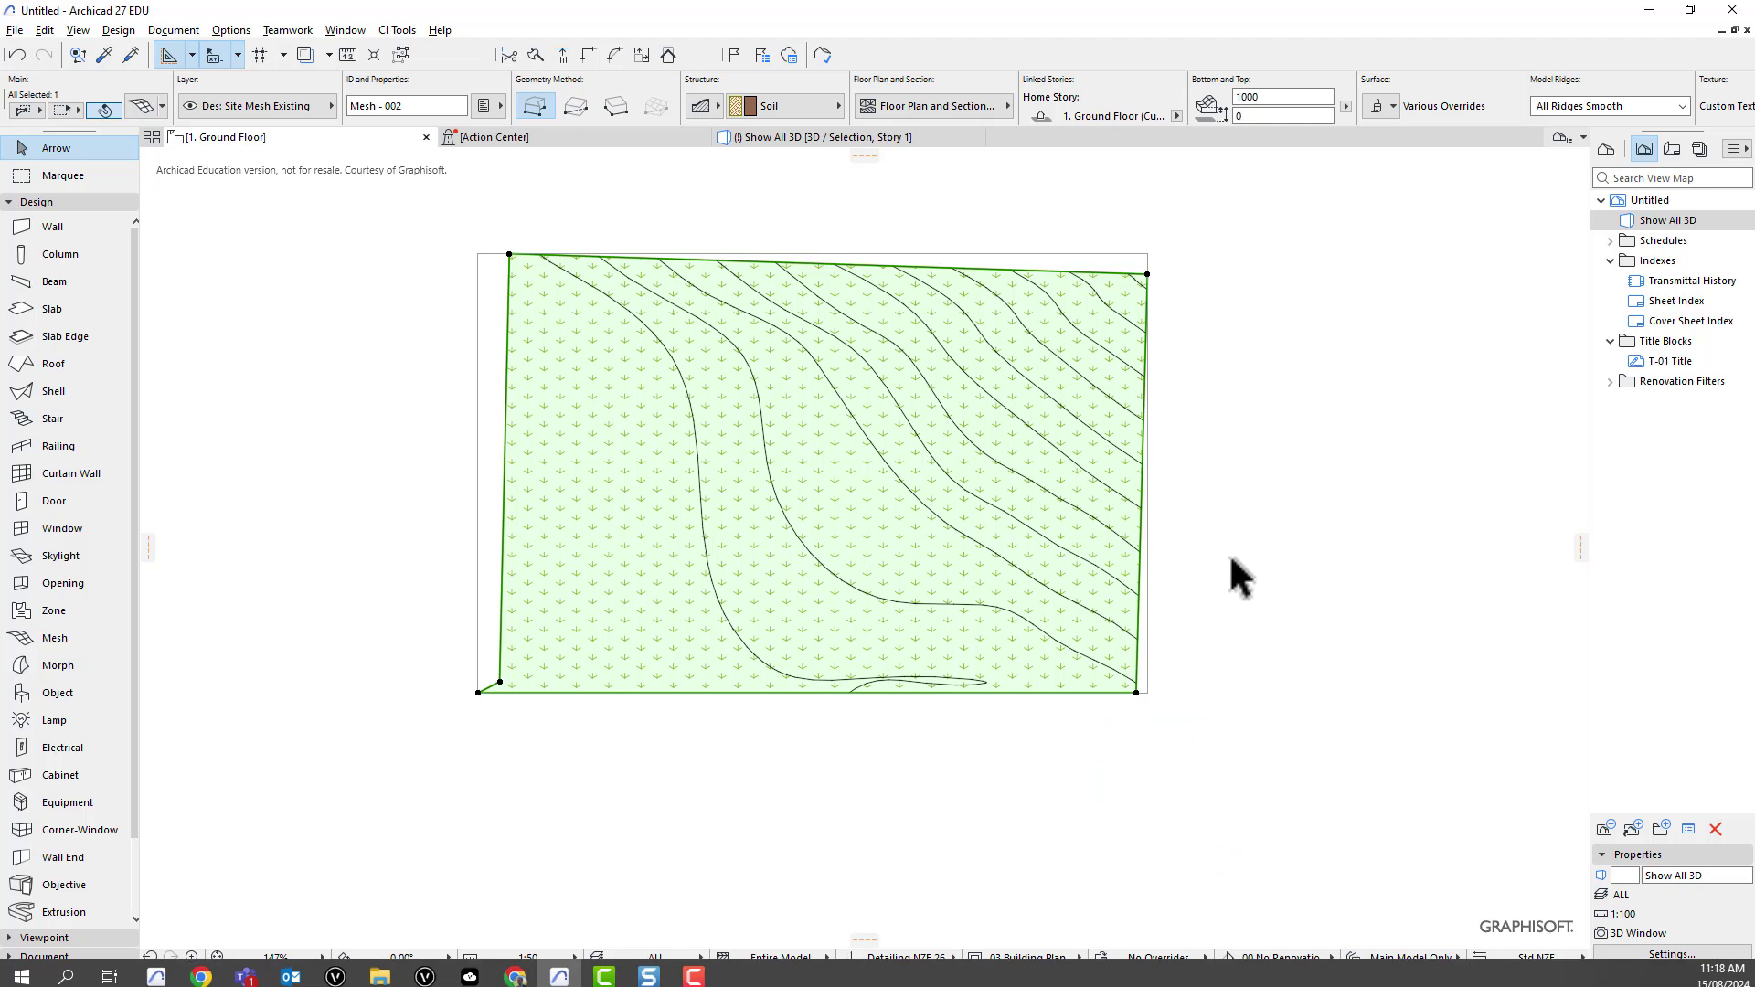
Explode the placed survey drawing into the current view on the drawing's layer, without keeping the original elements.
left_click(1197, 343)
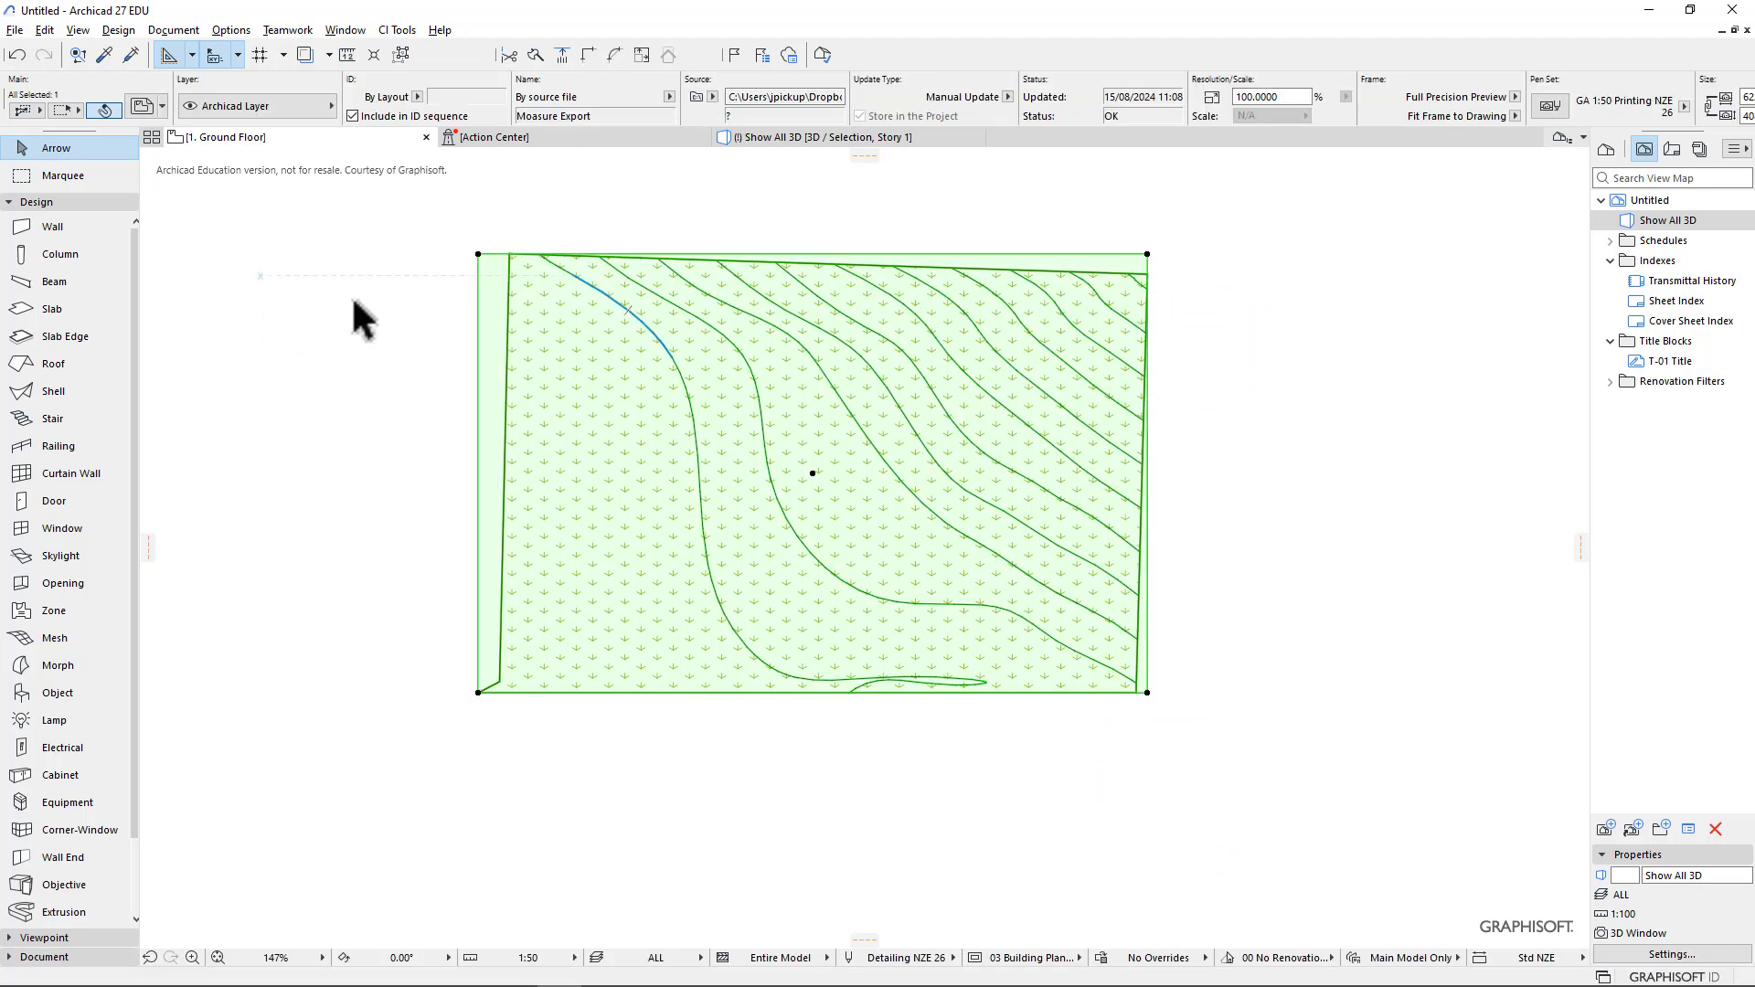
left_click(480, 322)
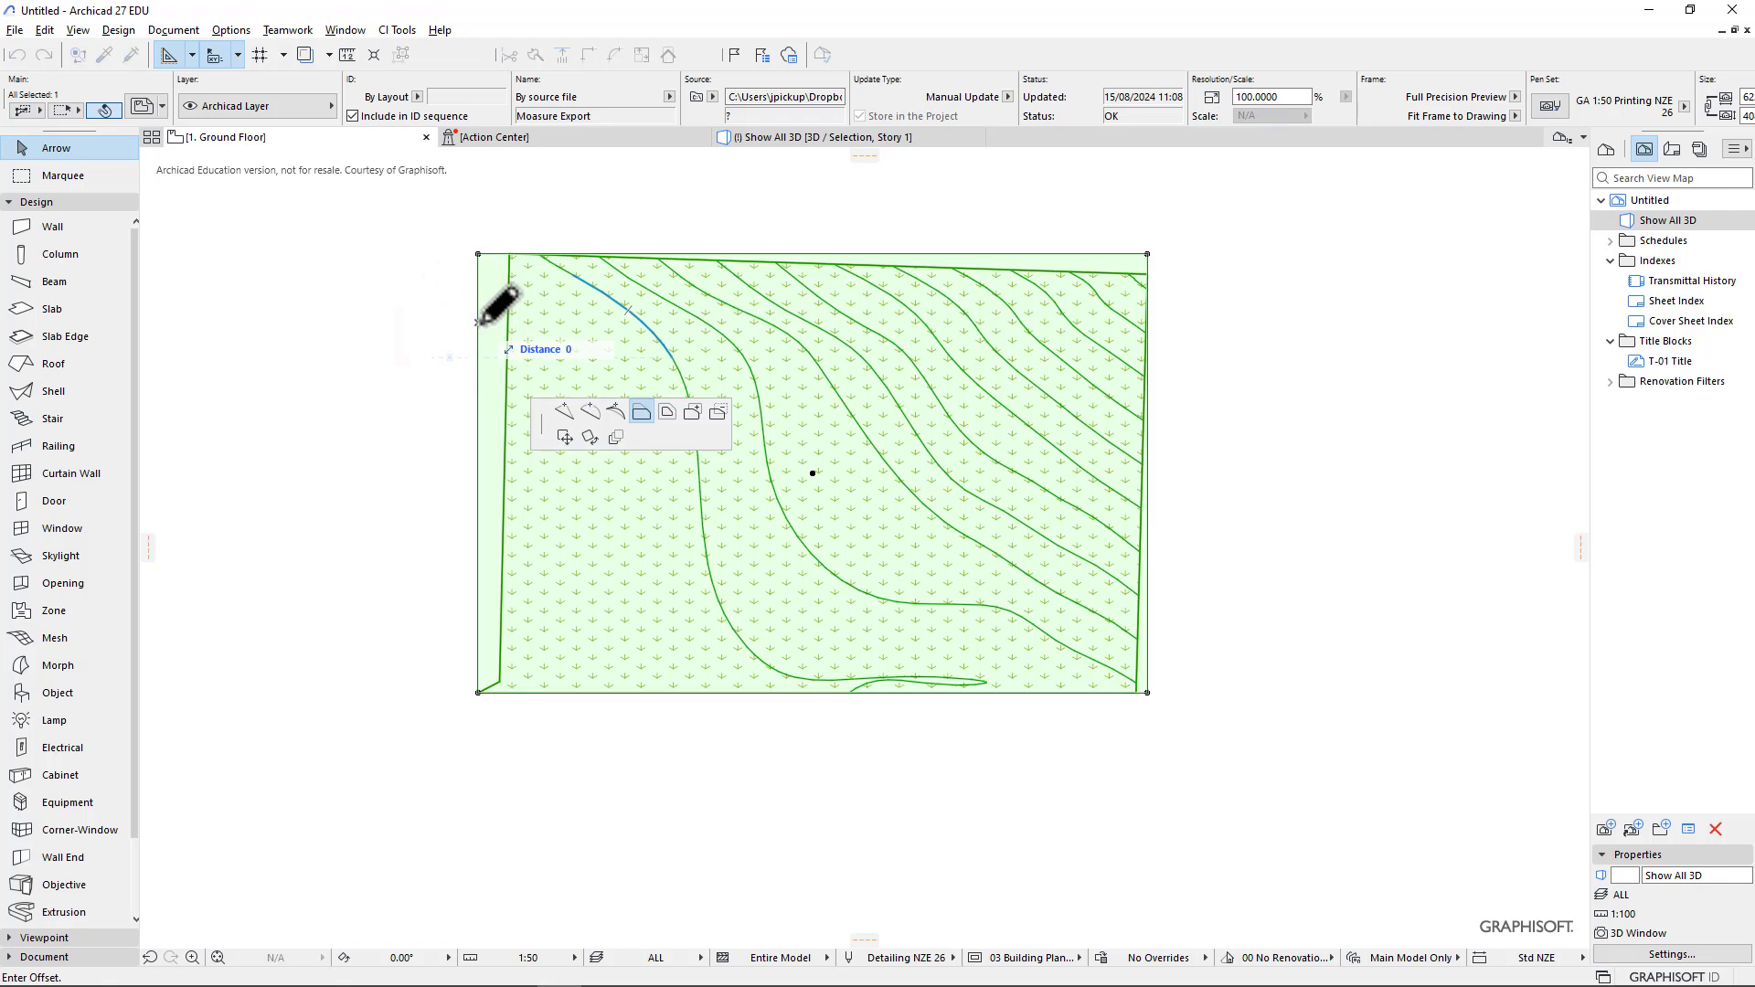
key("Escape")
key("Escape")
left_click(479, 328)
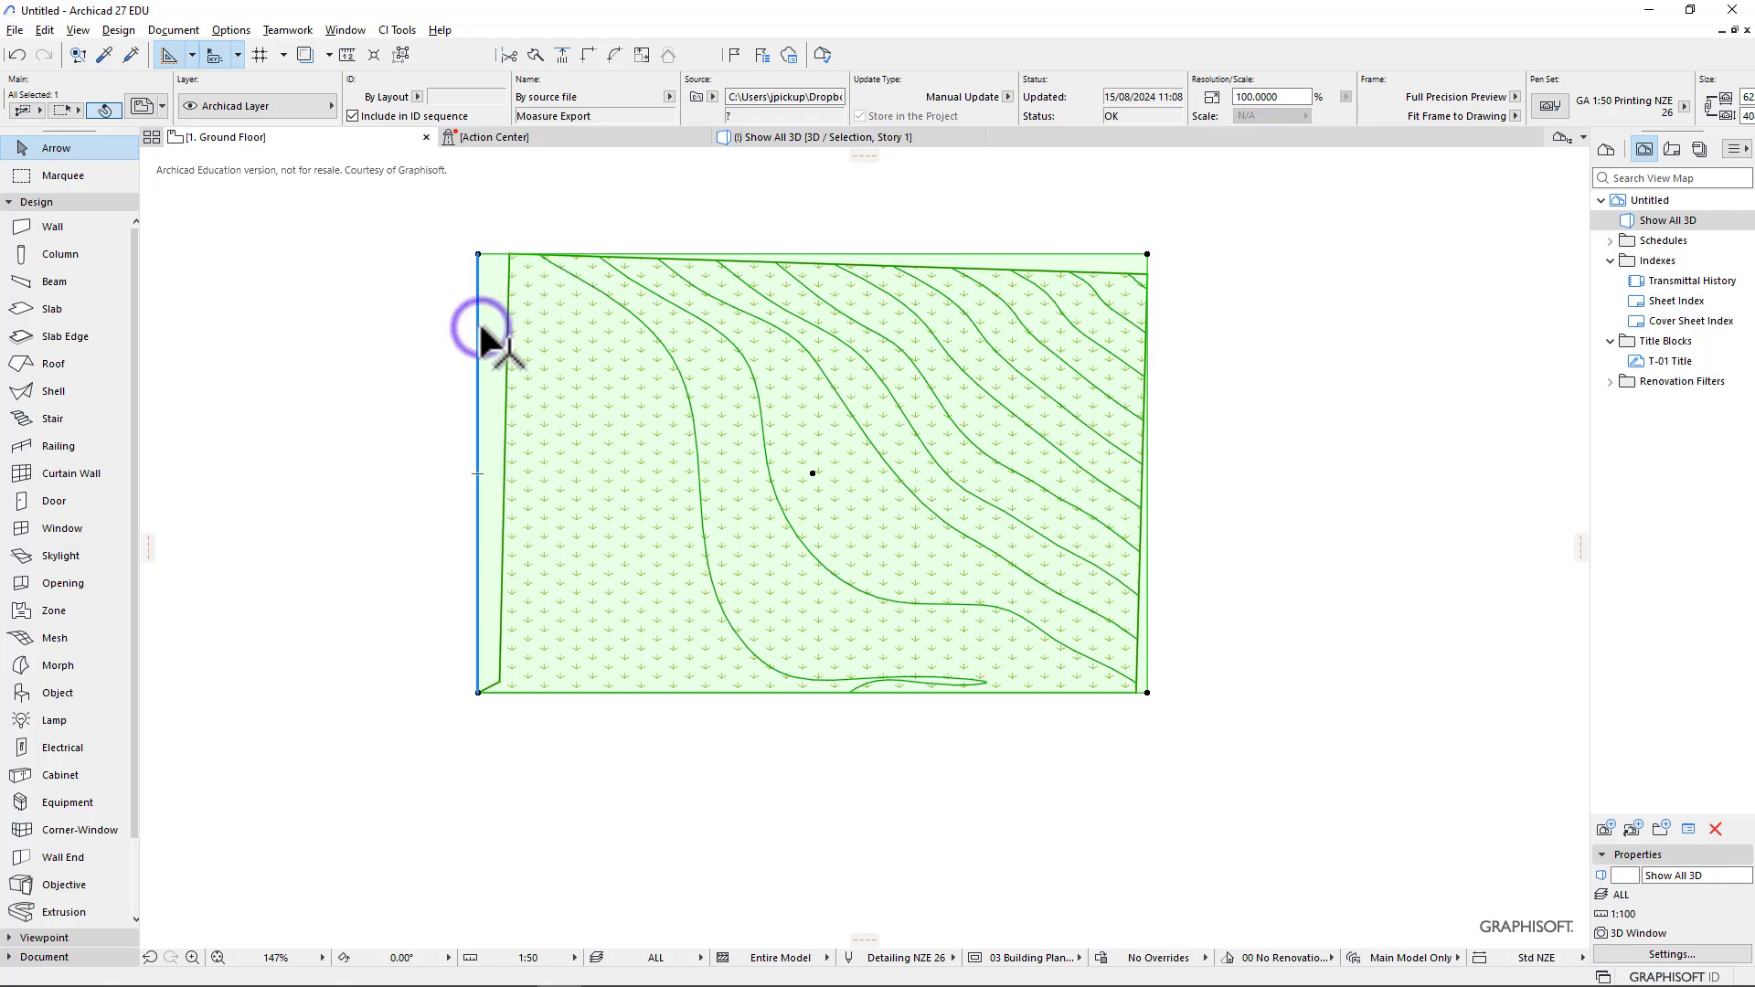
right_click(484, 332)
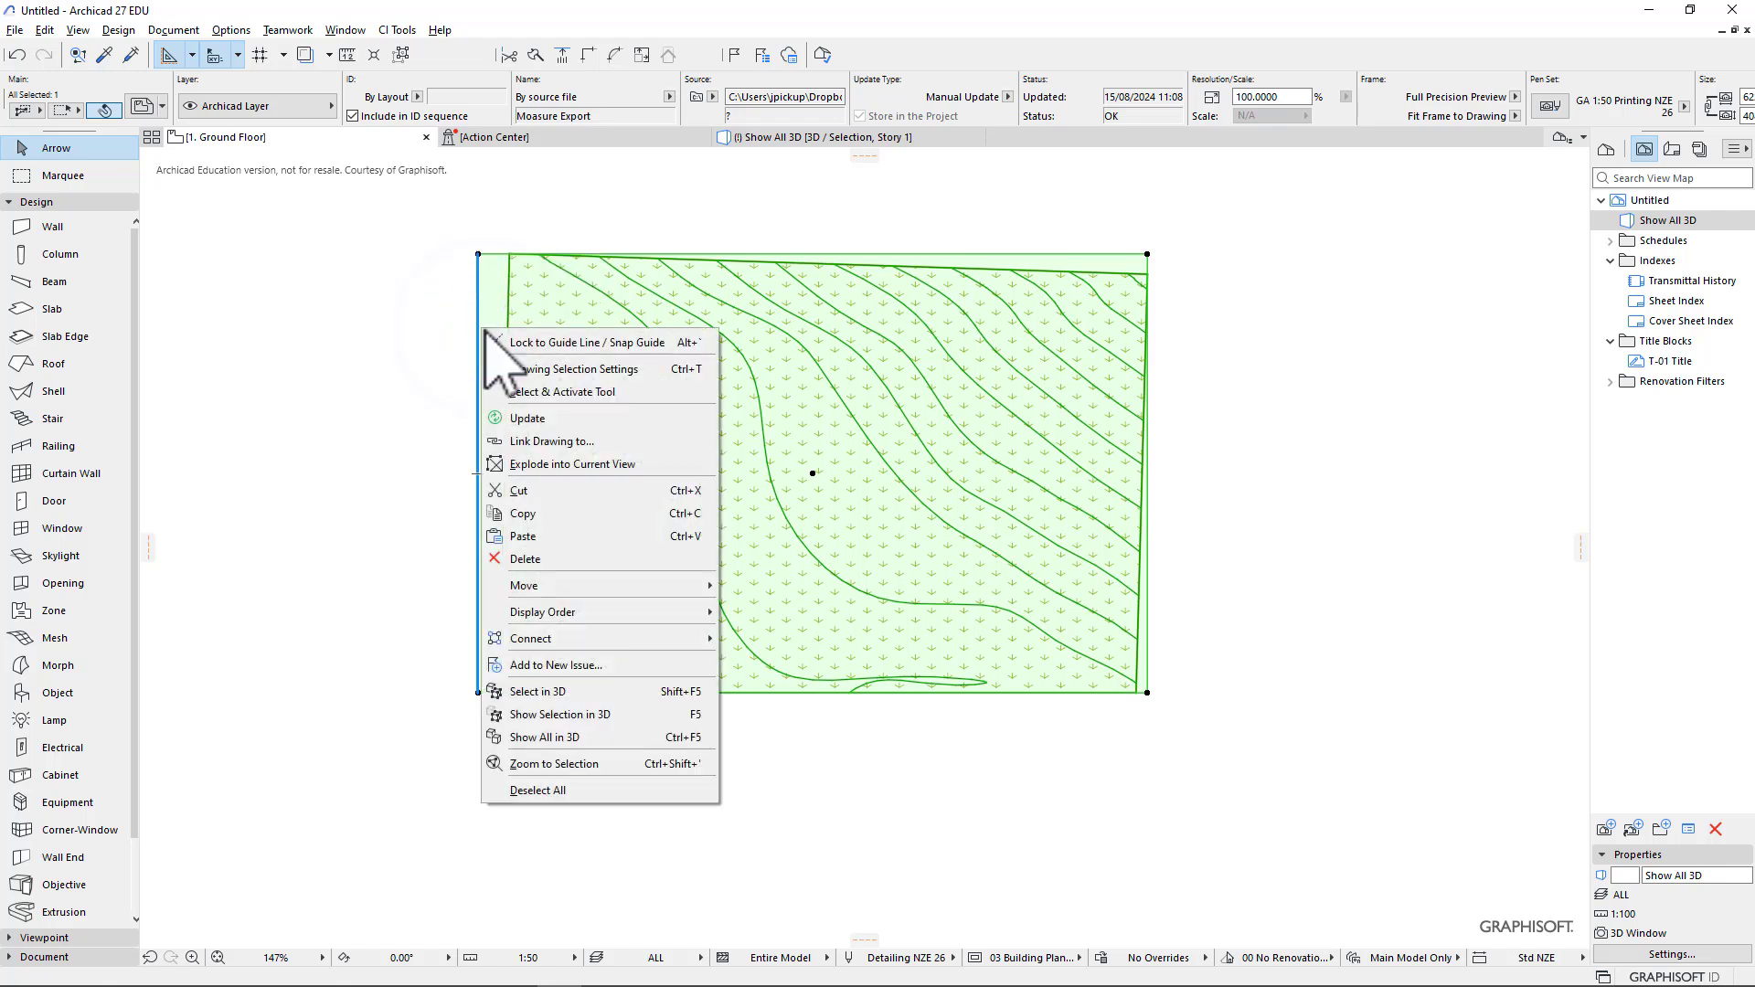
left_click(630, 466)
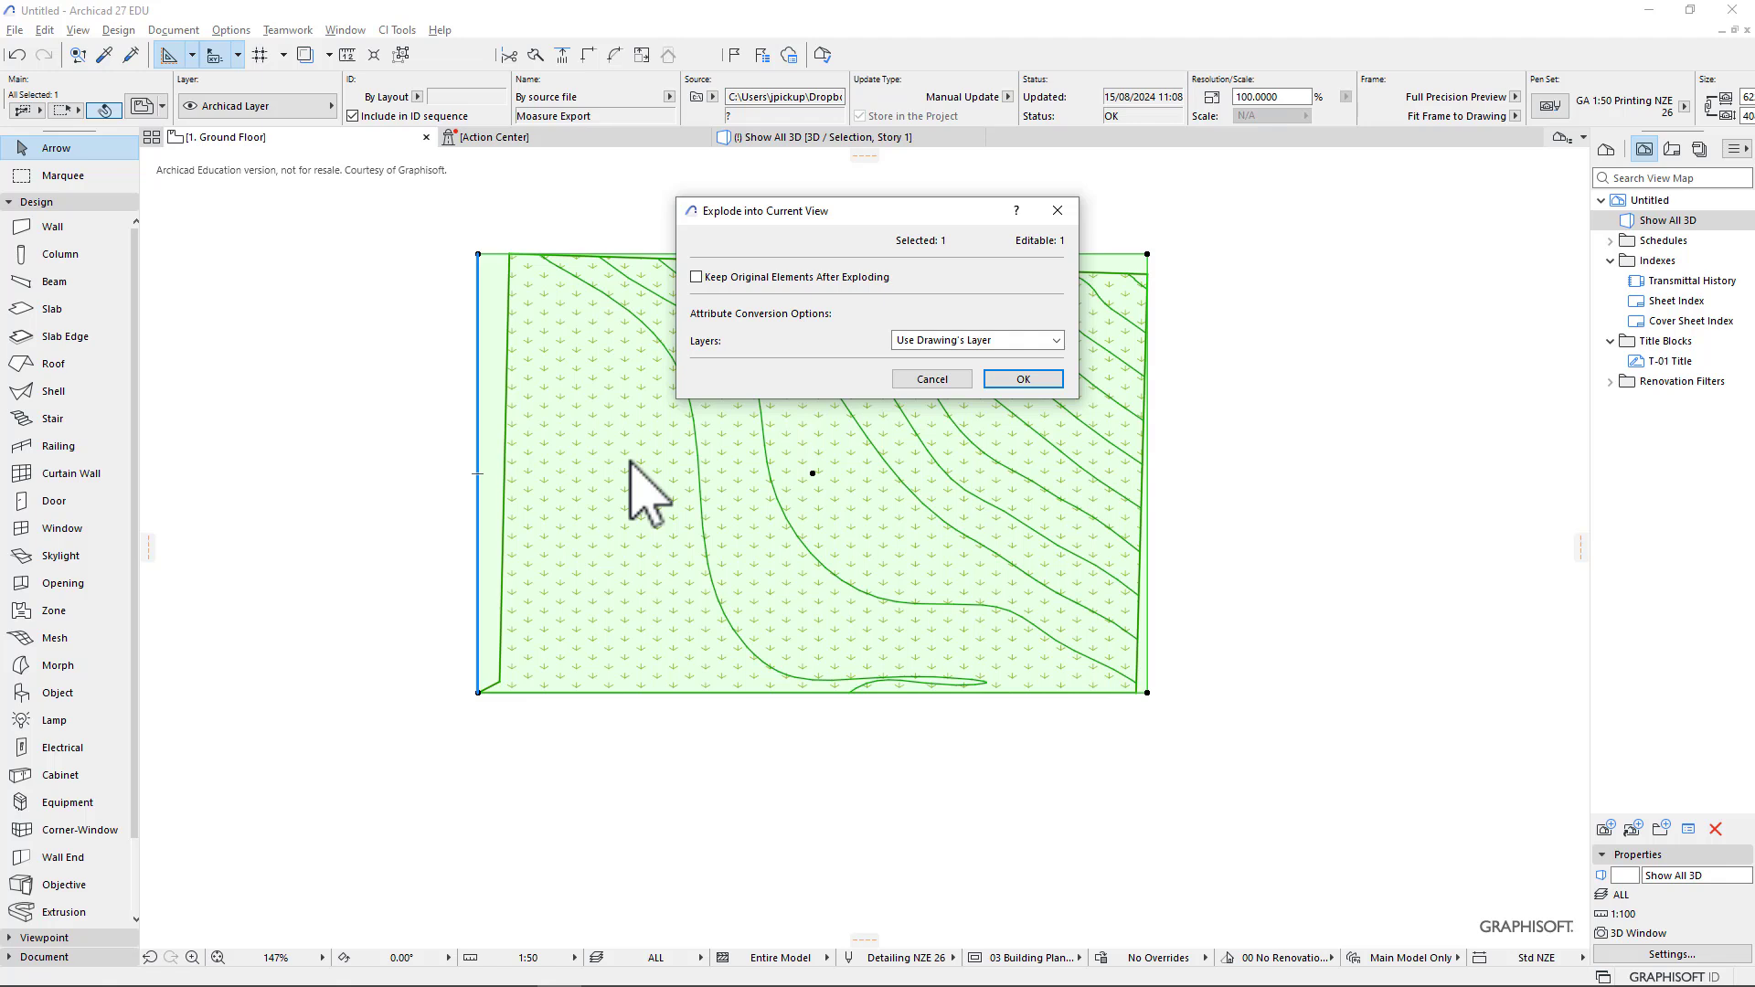
left_click(1024, 378)
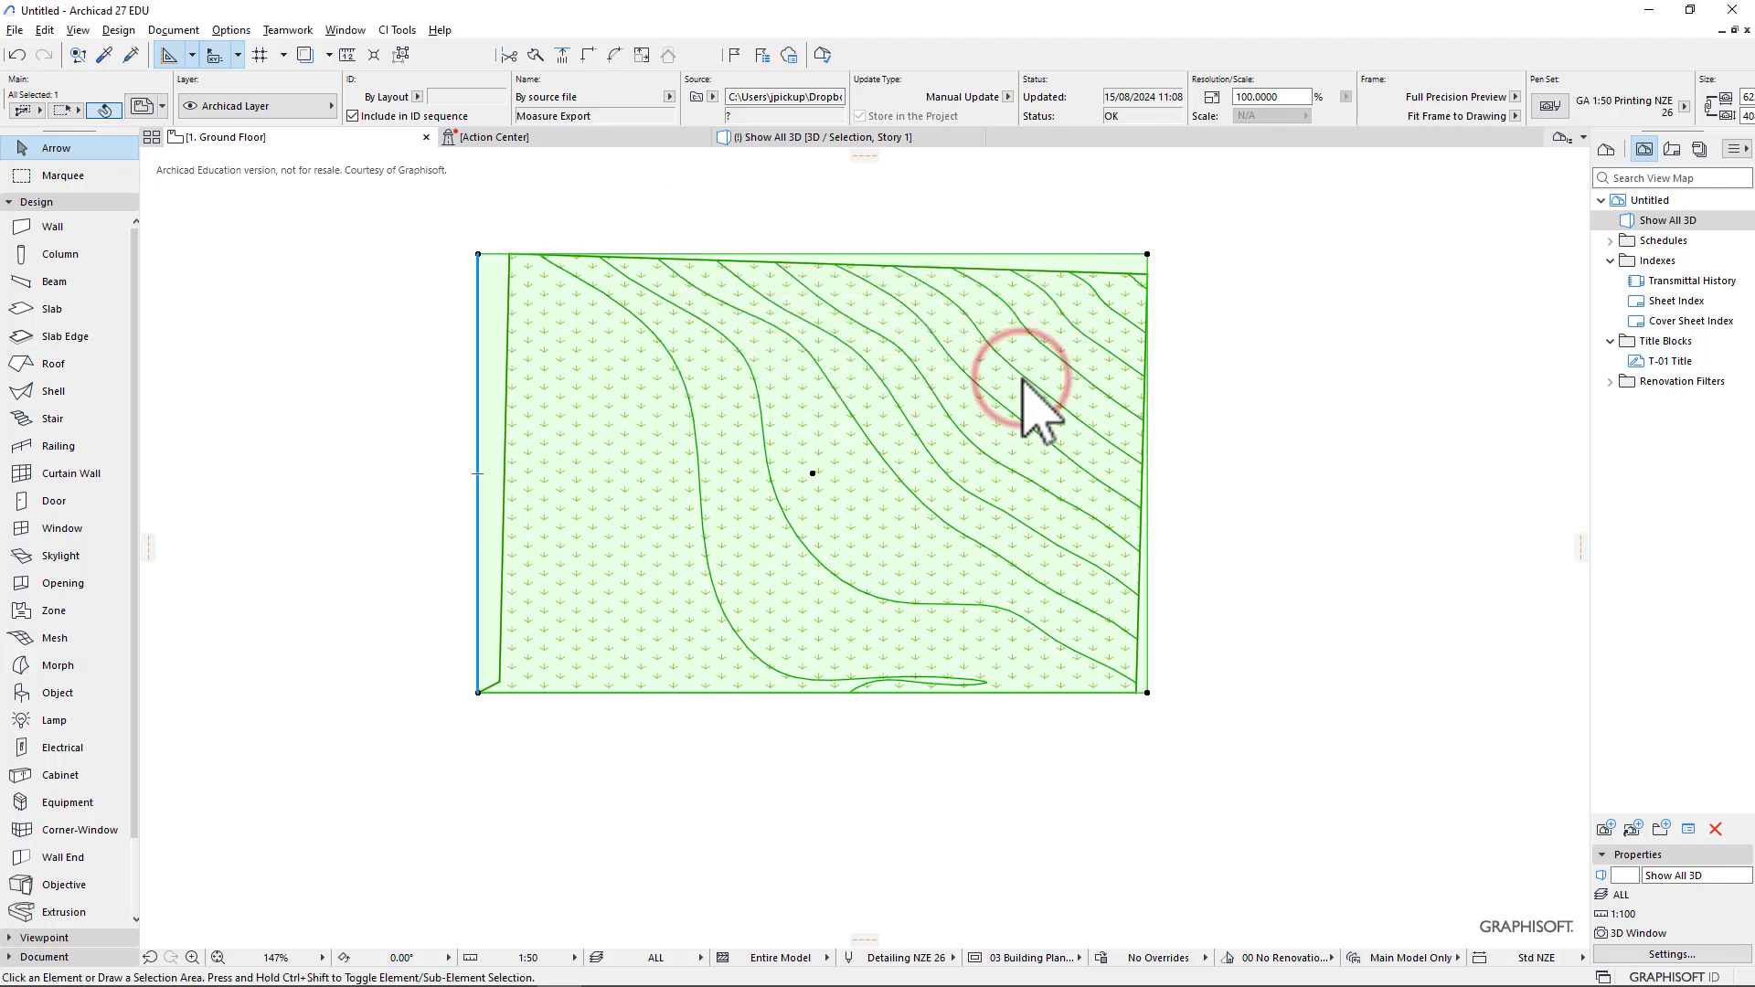
Select the site mesh and use the Magic Wand to add new mesh points along the westernmost contour, fitted to user ridges.
left_click(363, 267)
left_click(537, 331)
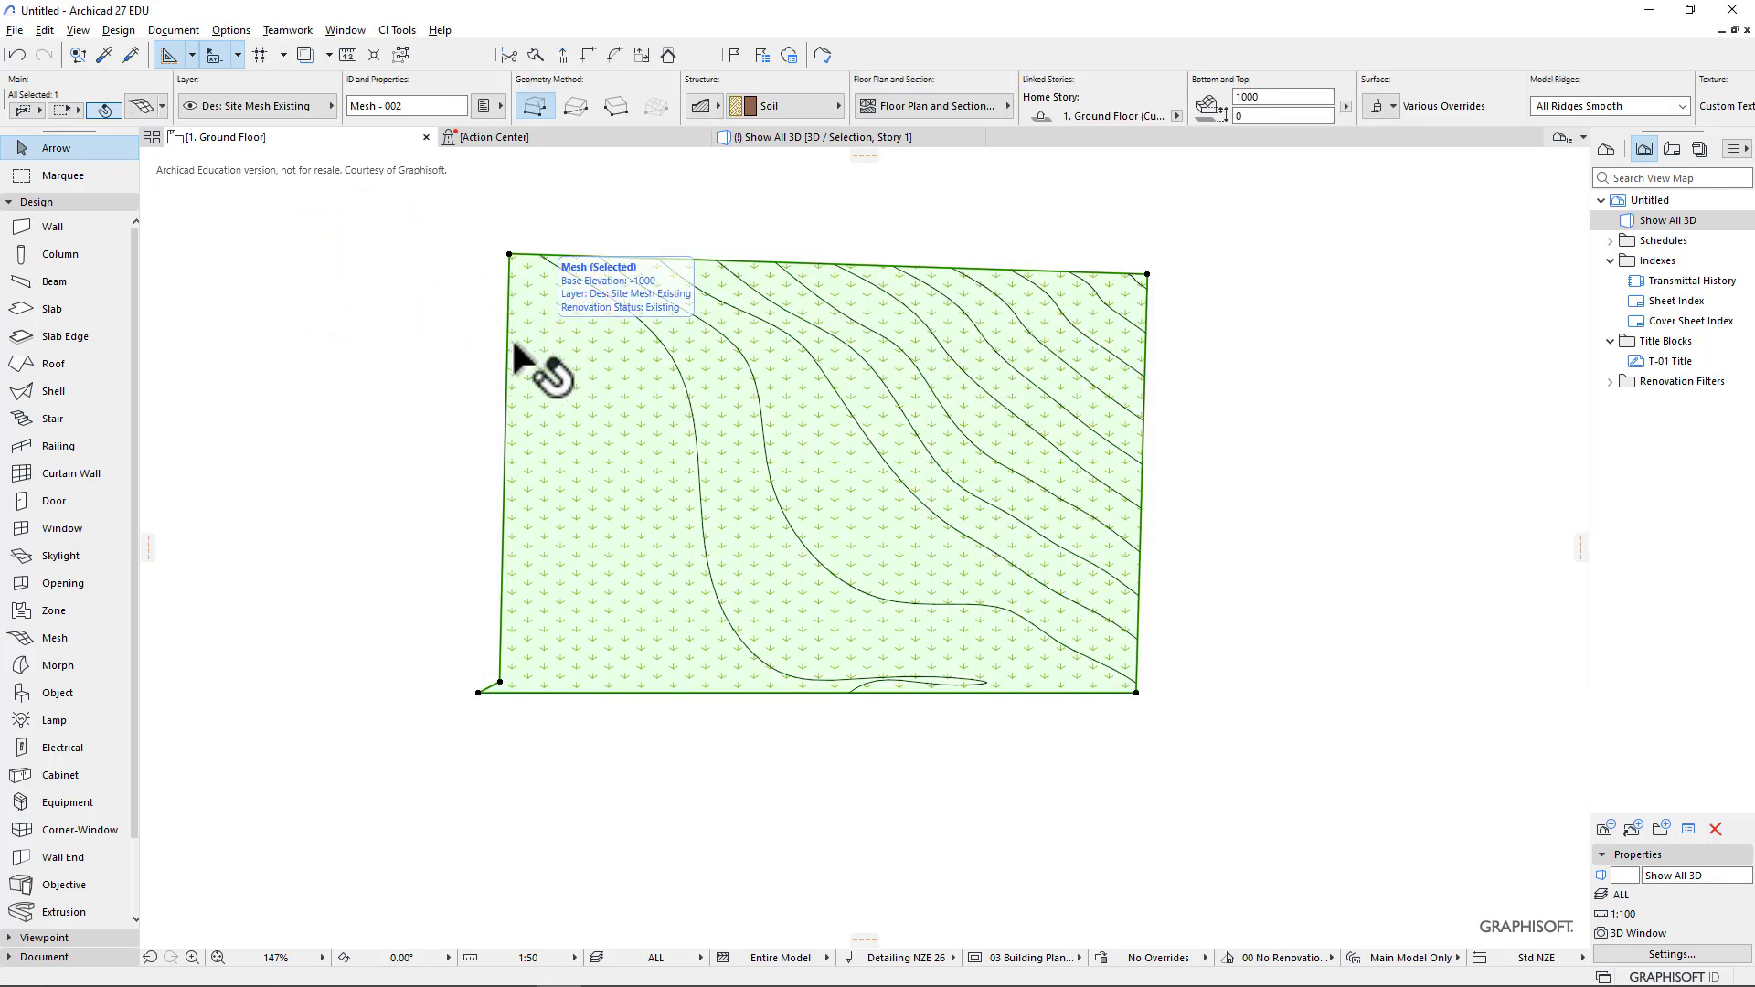
left_click(30, 637)
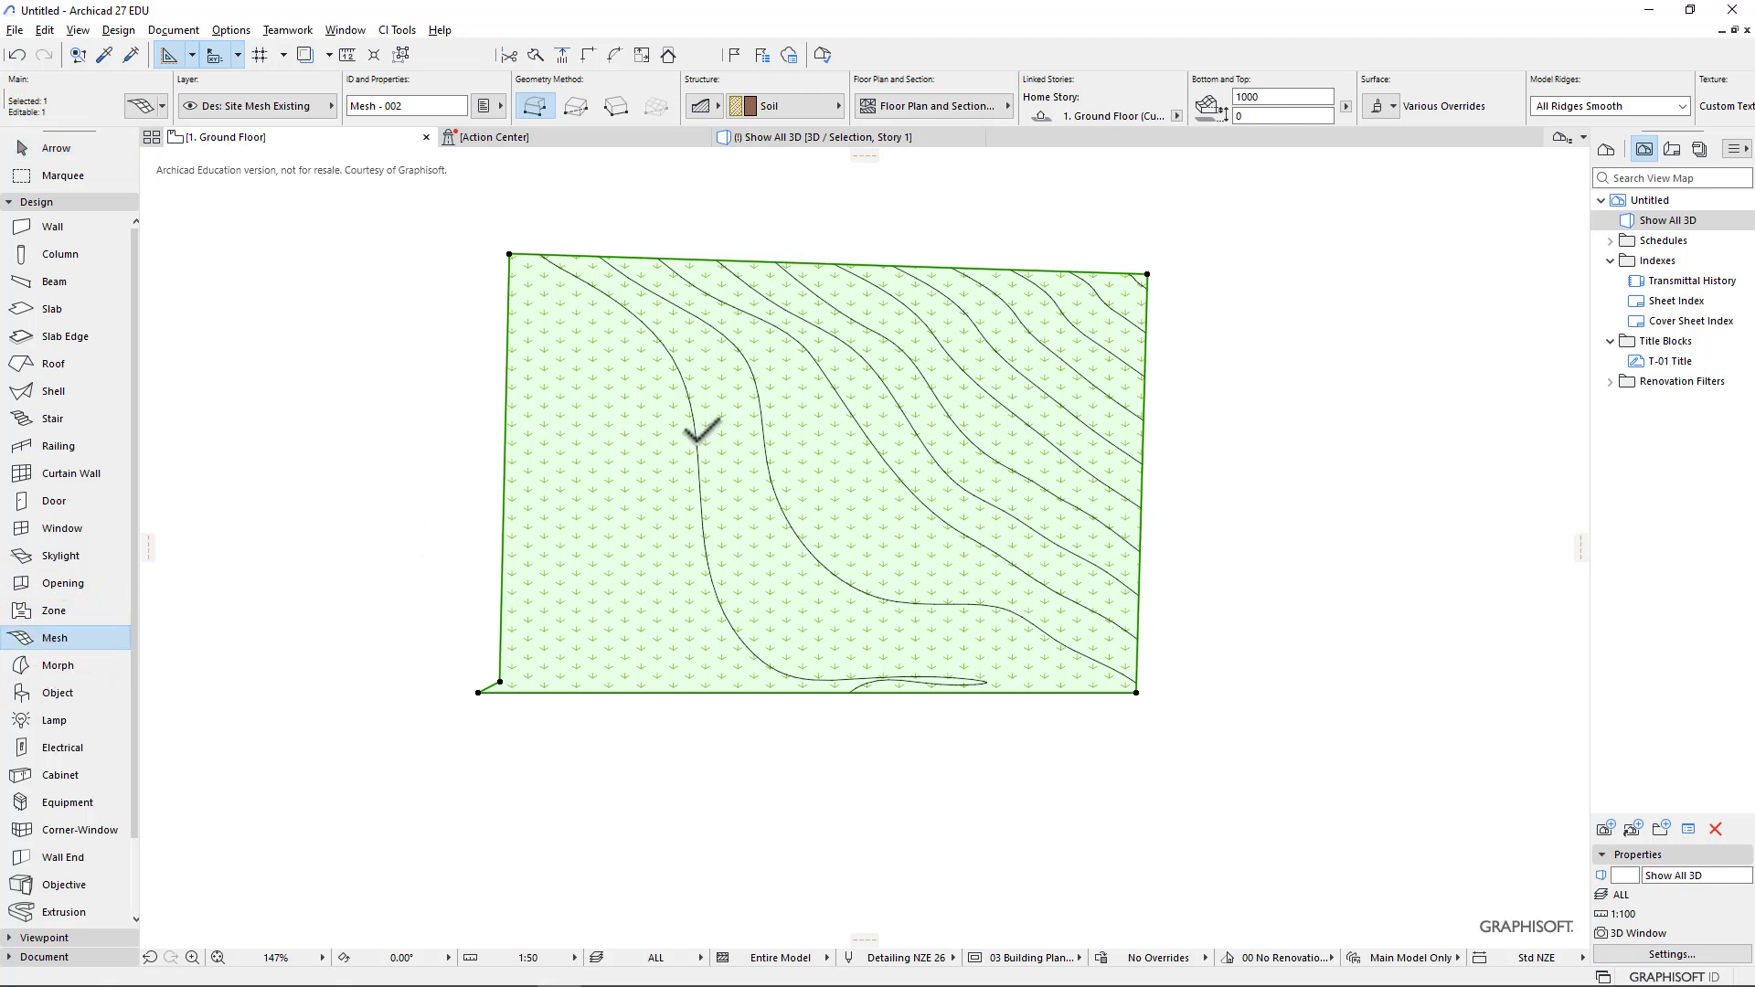
scroll(697, 439, "down", 1)
key("space")
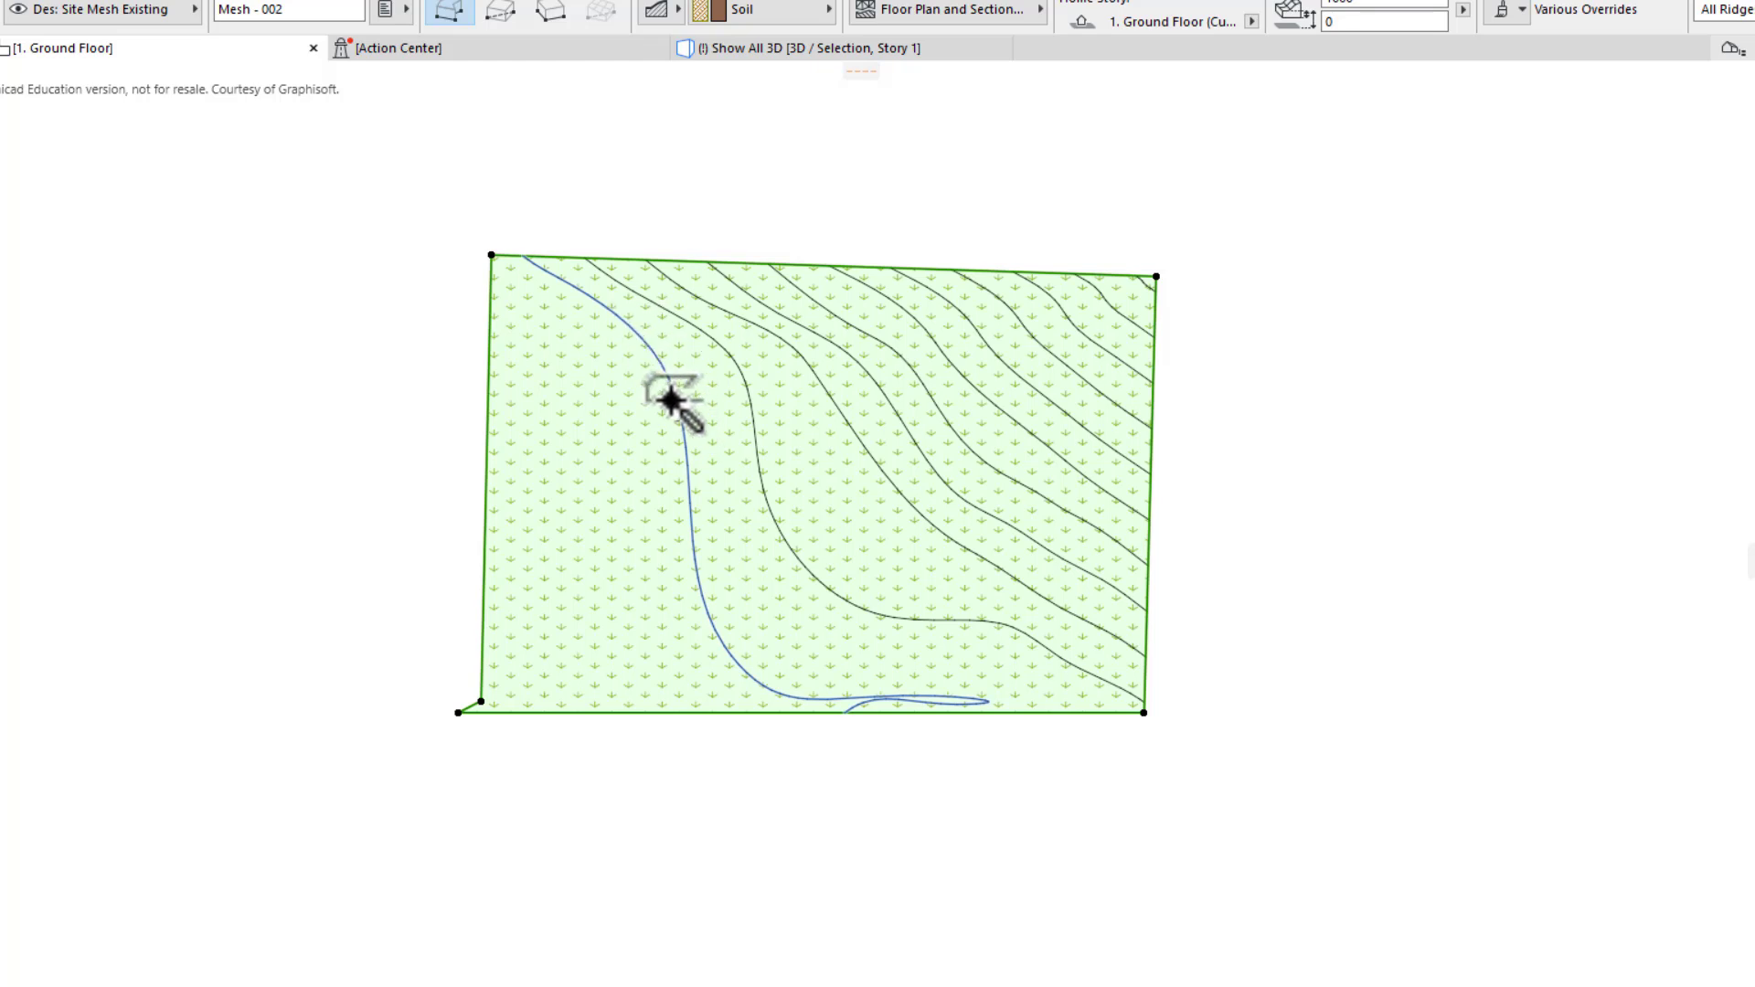
left_click(673, 399)
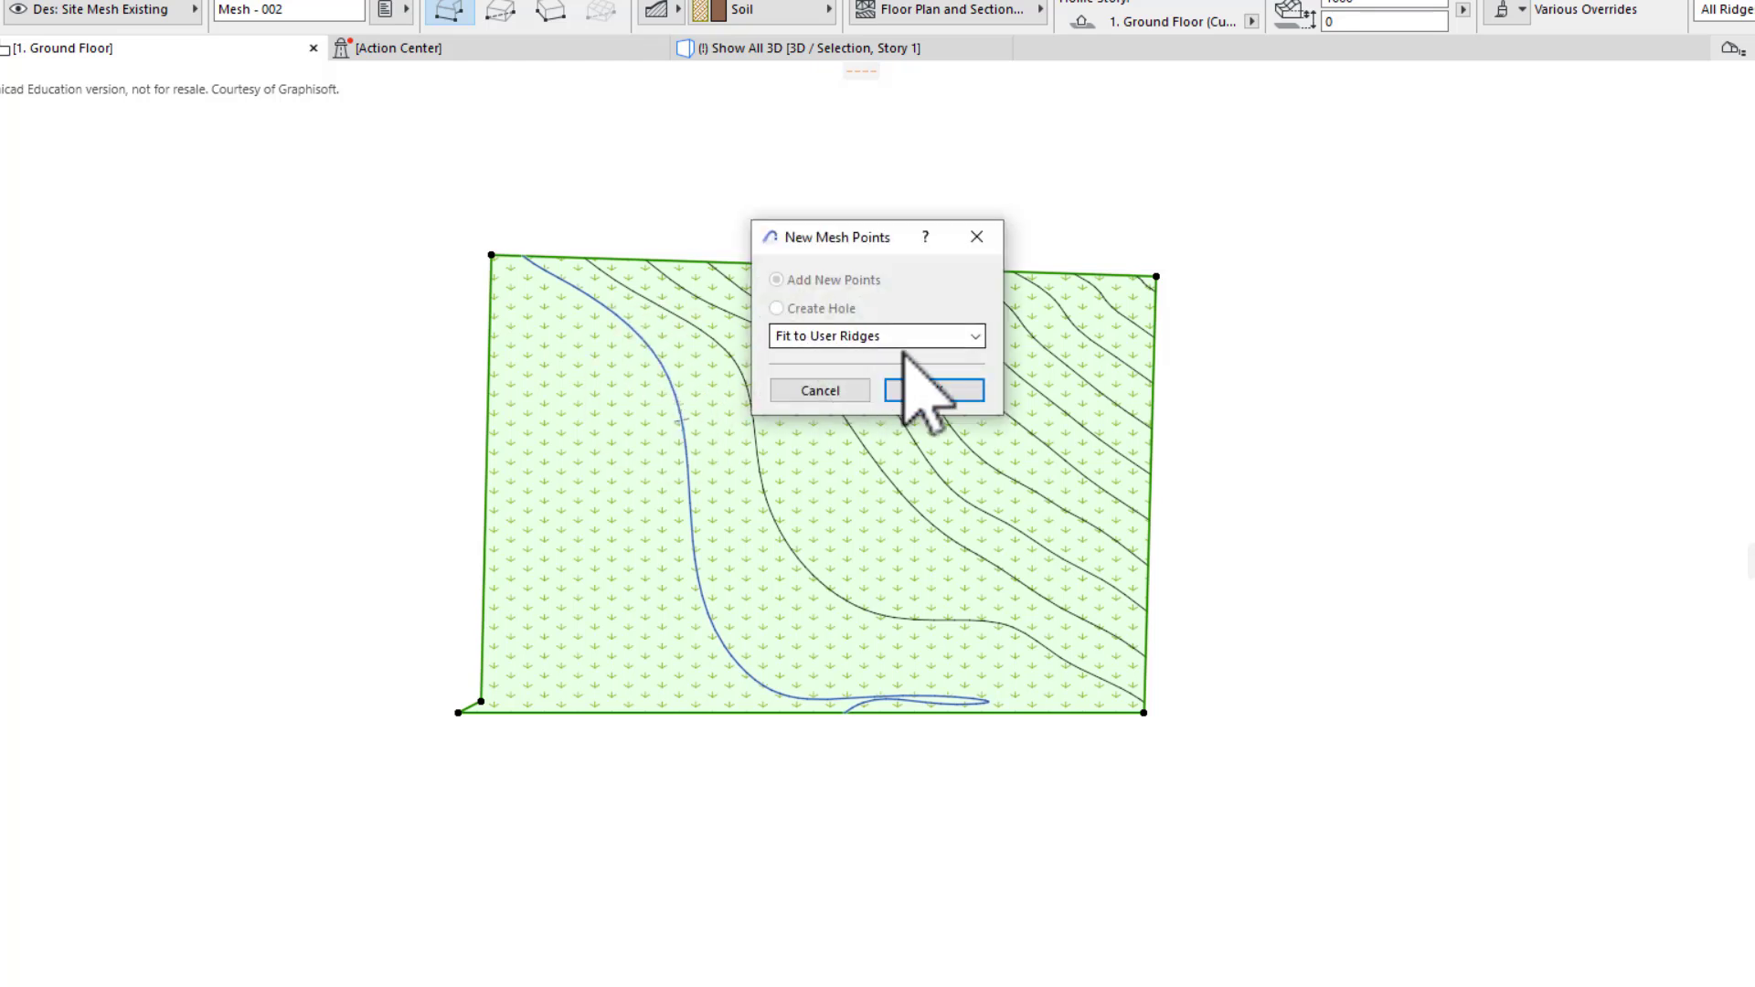
left_click(928, 391)
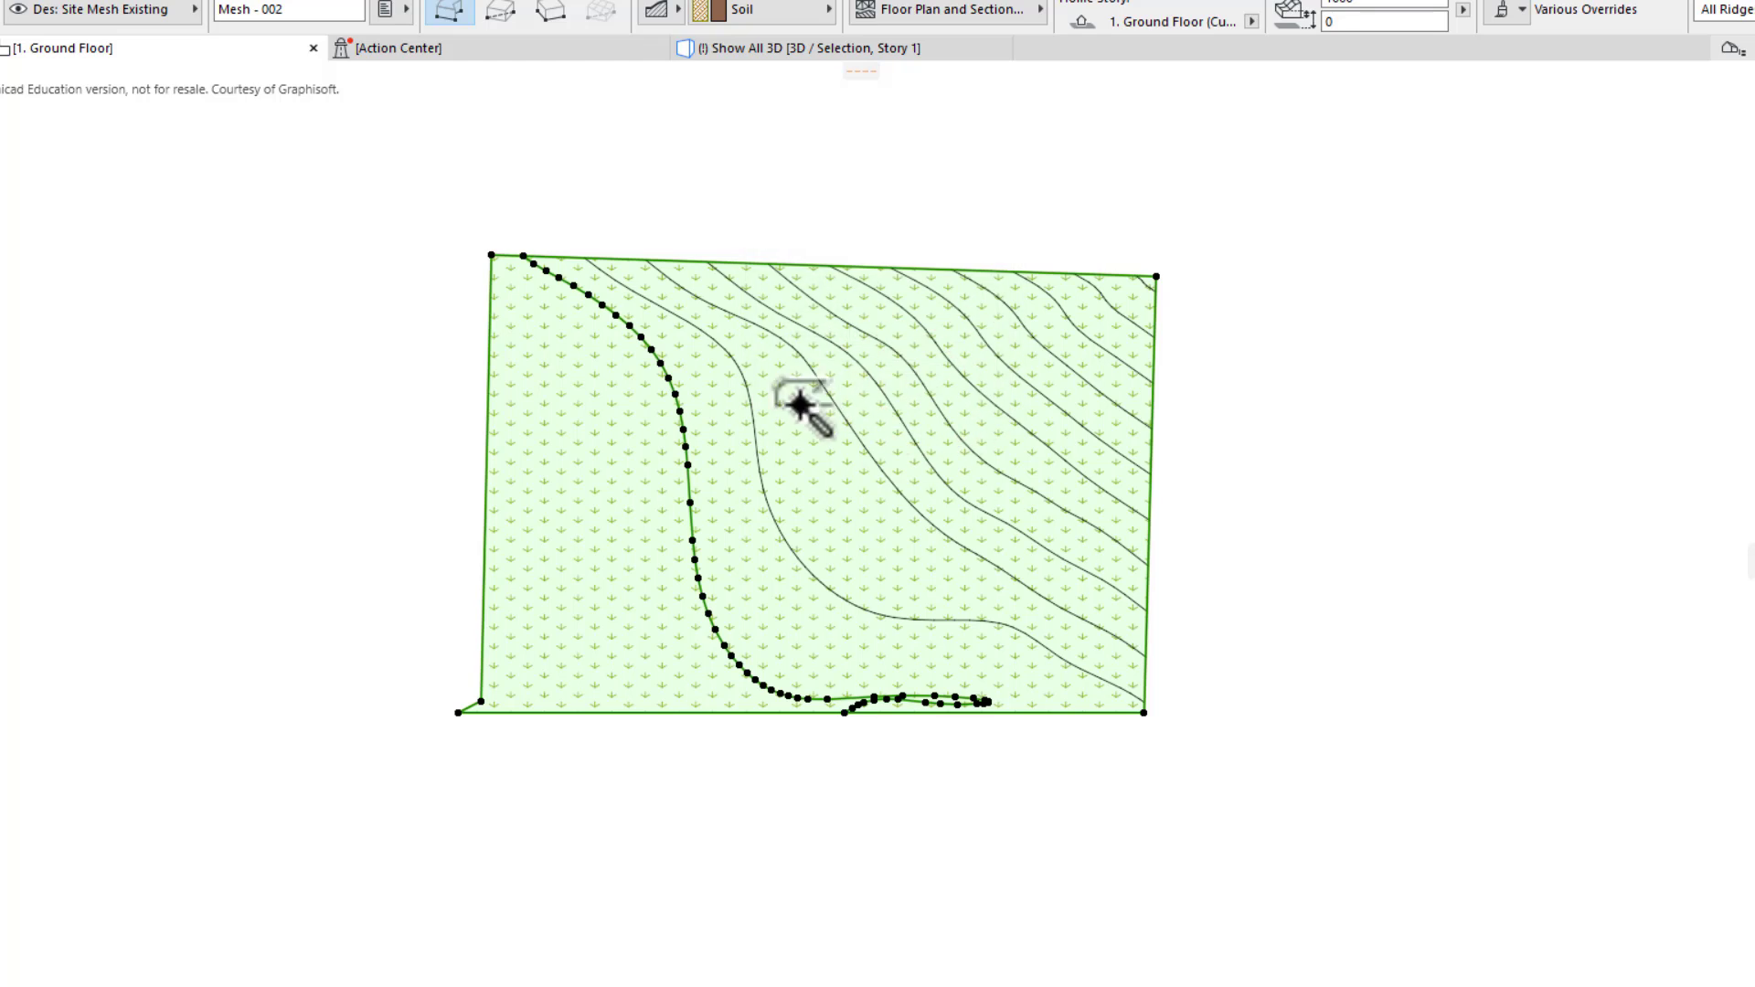
Add mesh points fitted to user ridges along the second to sixth contours from the west, using the Magic Wand.
left_click(751, 414)
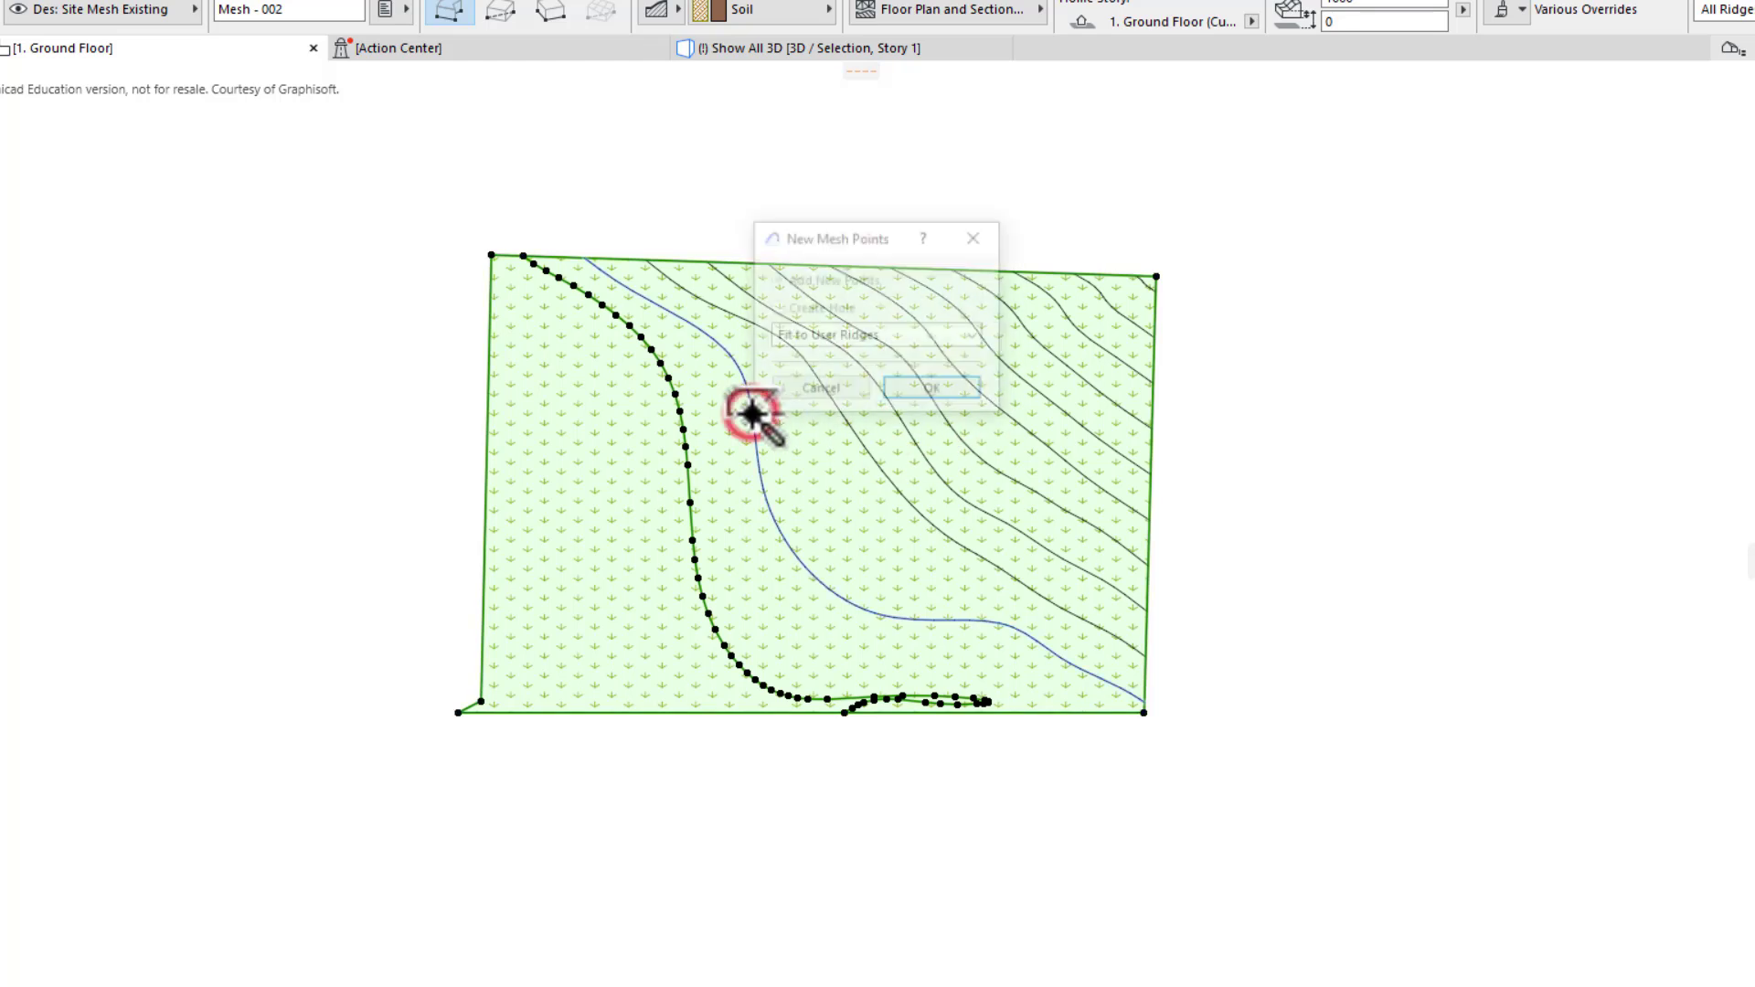
left_click(933, 391)
left_click(839, 410)
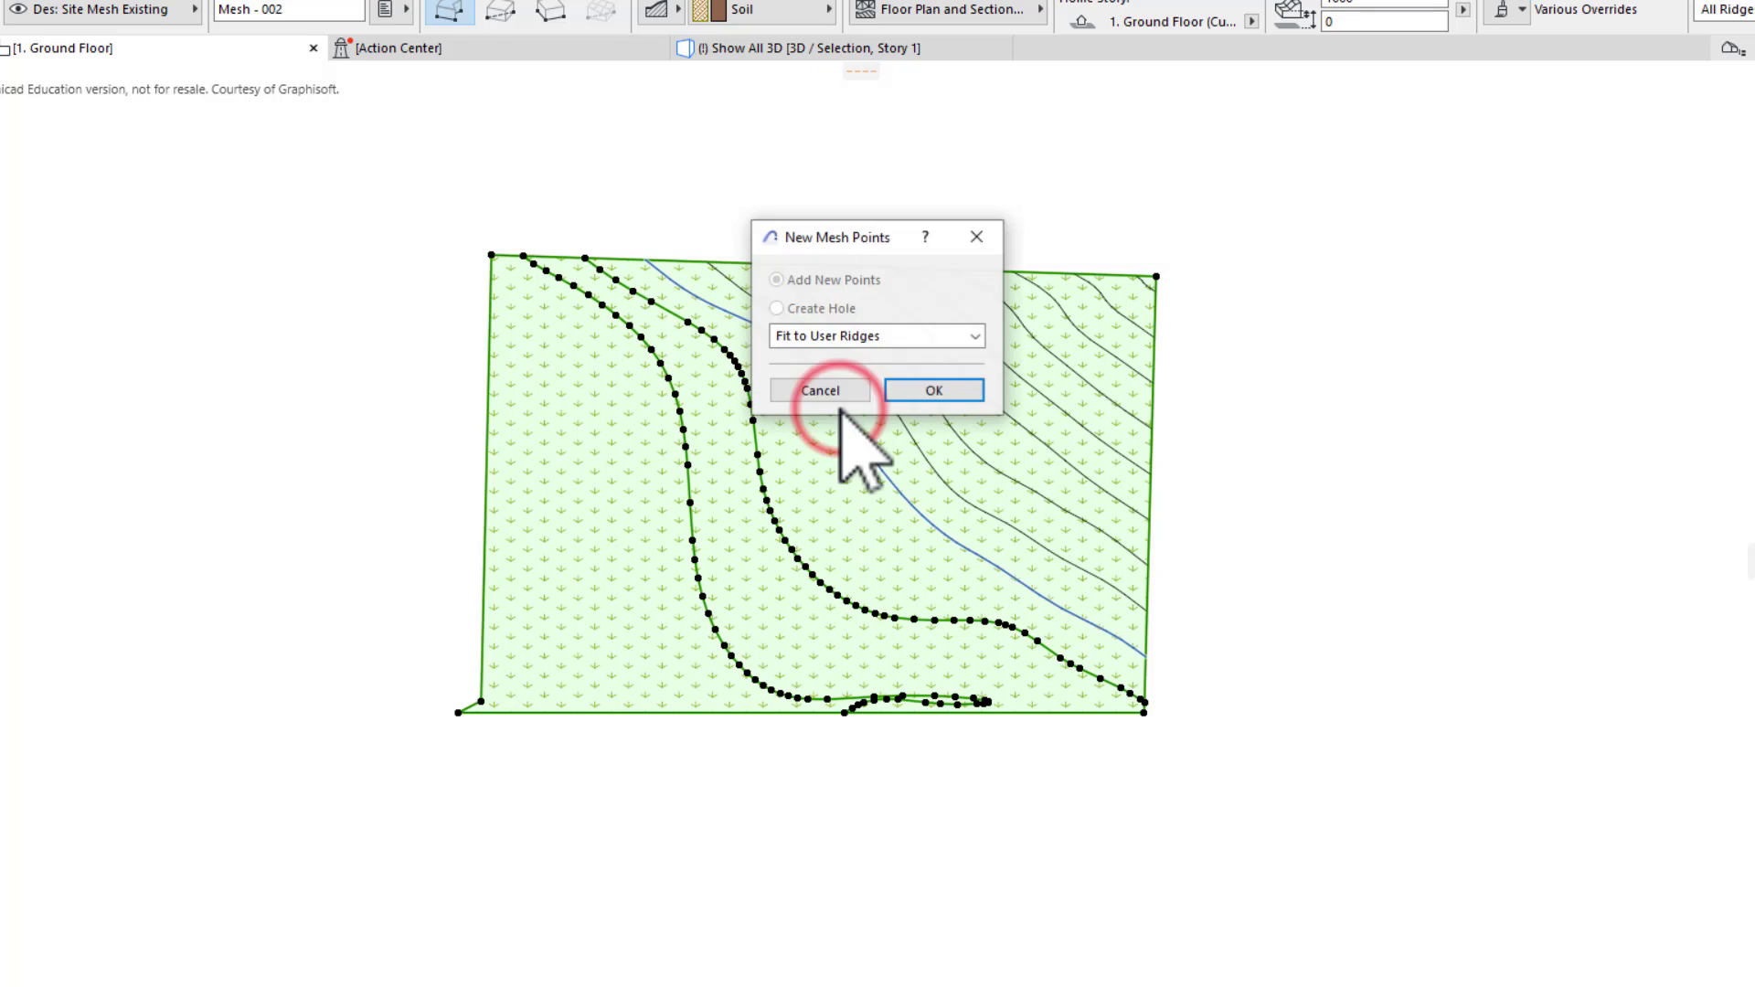
left_click(933, 391)
left_click(891, 400)
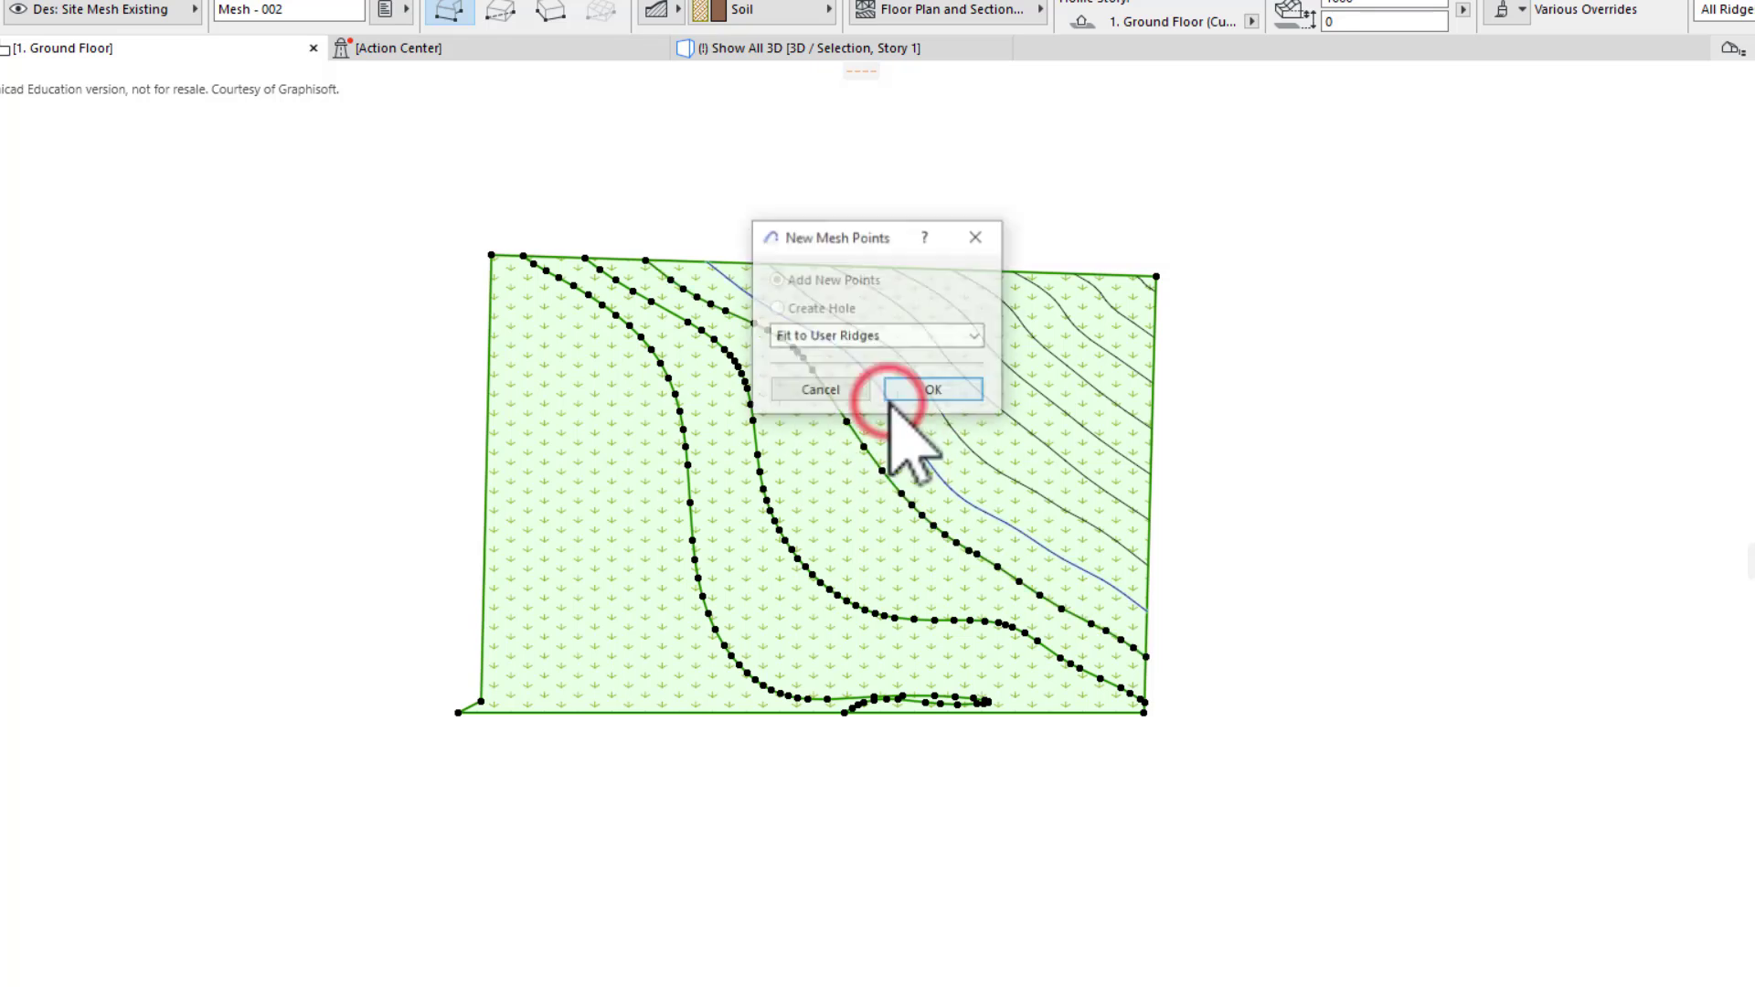
left_click(934, 391)
left_click(932, 393)
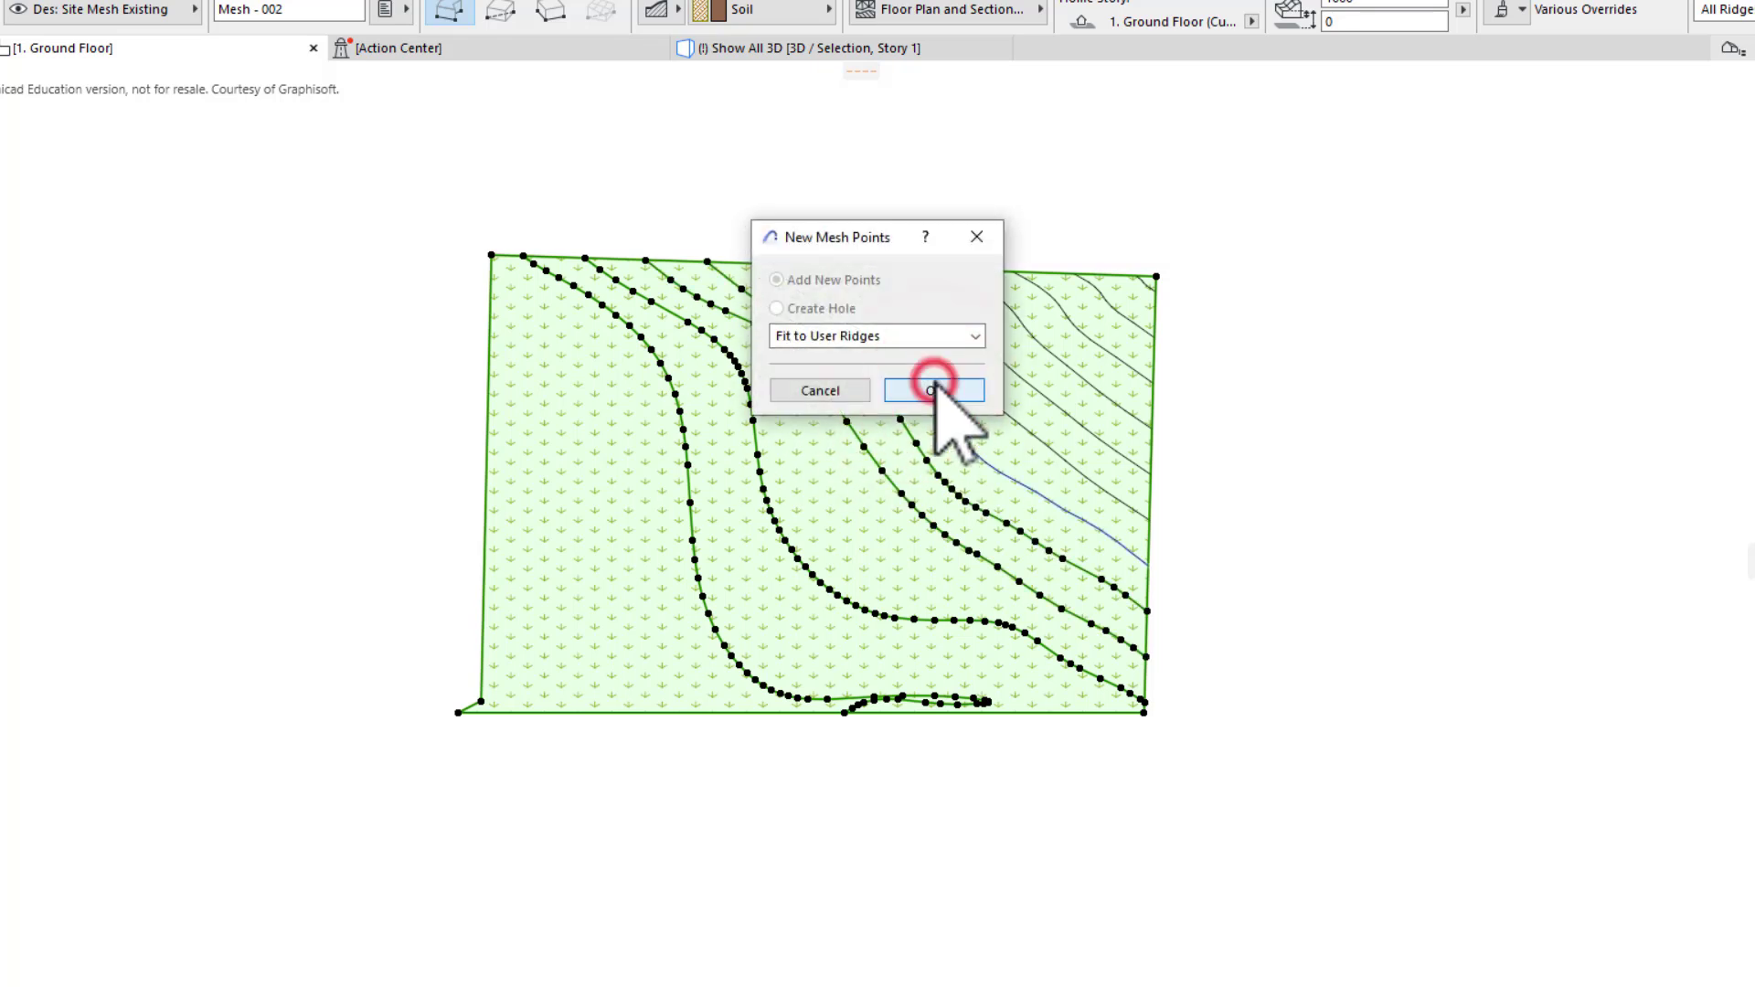
left_click(978, 381)
left_click(953, 385)
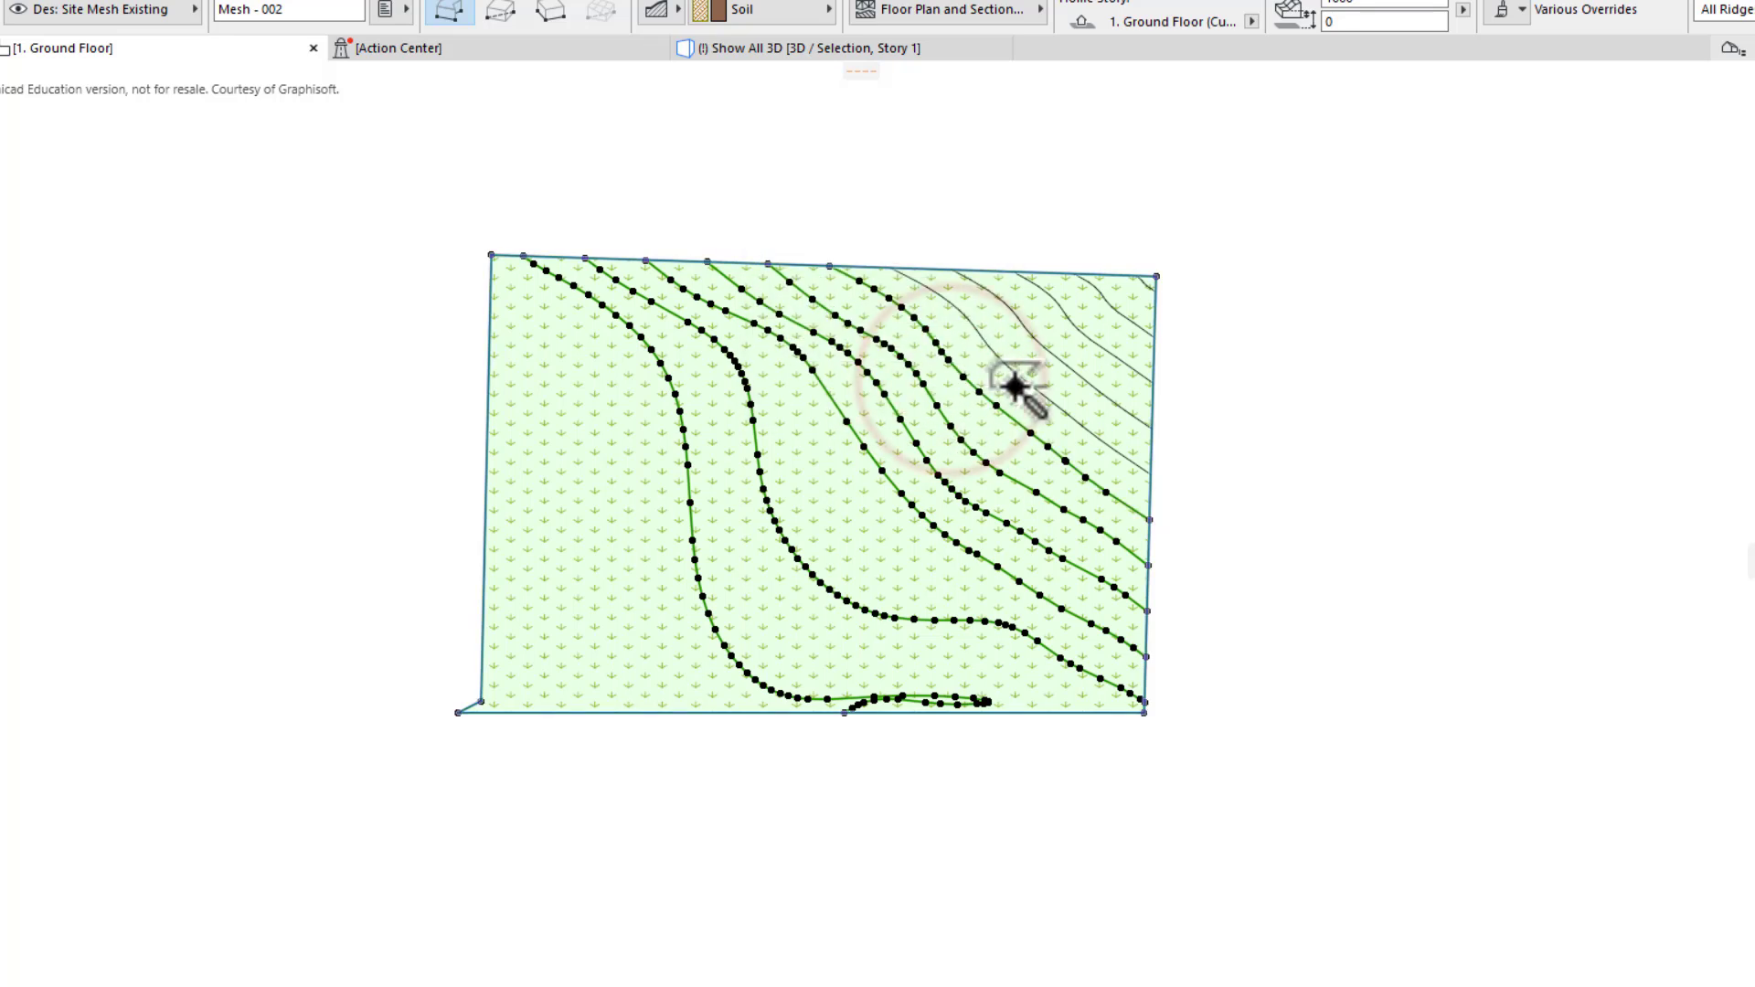
Add mesh points fitted to user ridges along the seventh to tenth contours with the Magic Wand.
left_click(1024, 378)
left_click(952, 383)
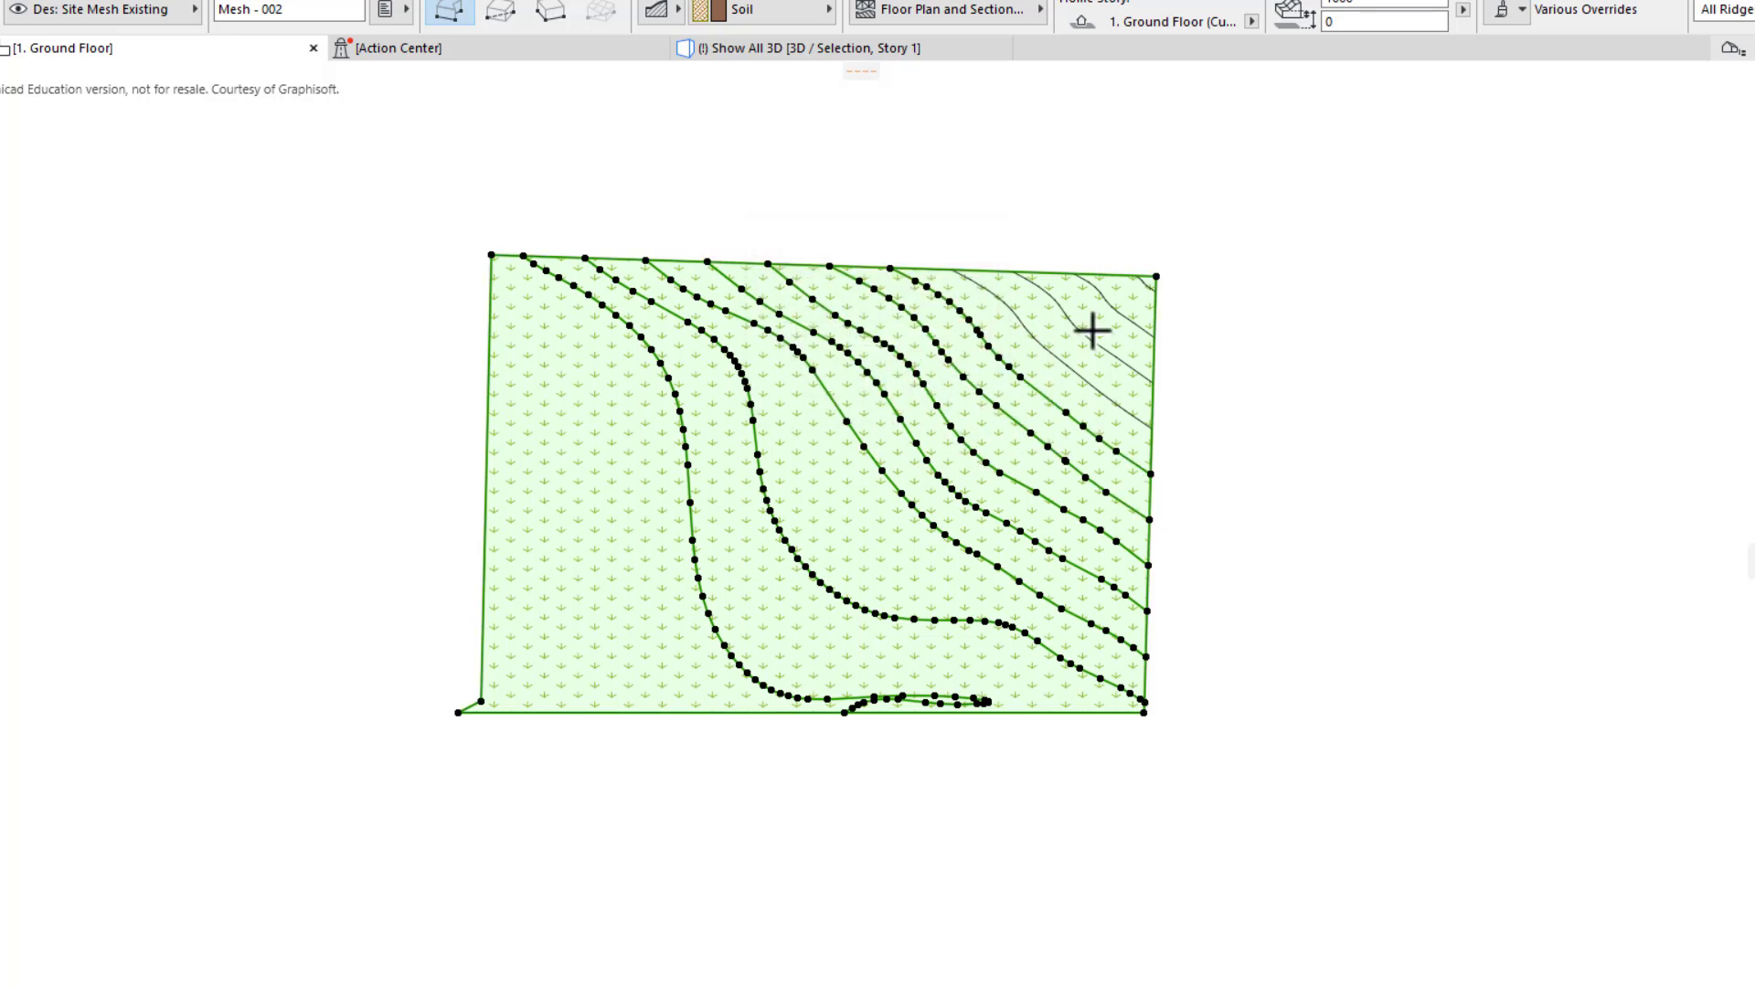
left_click(1065, 367)
left_click(946, 385)
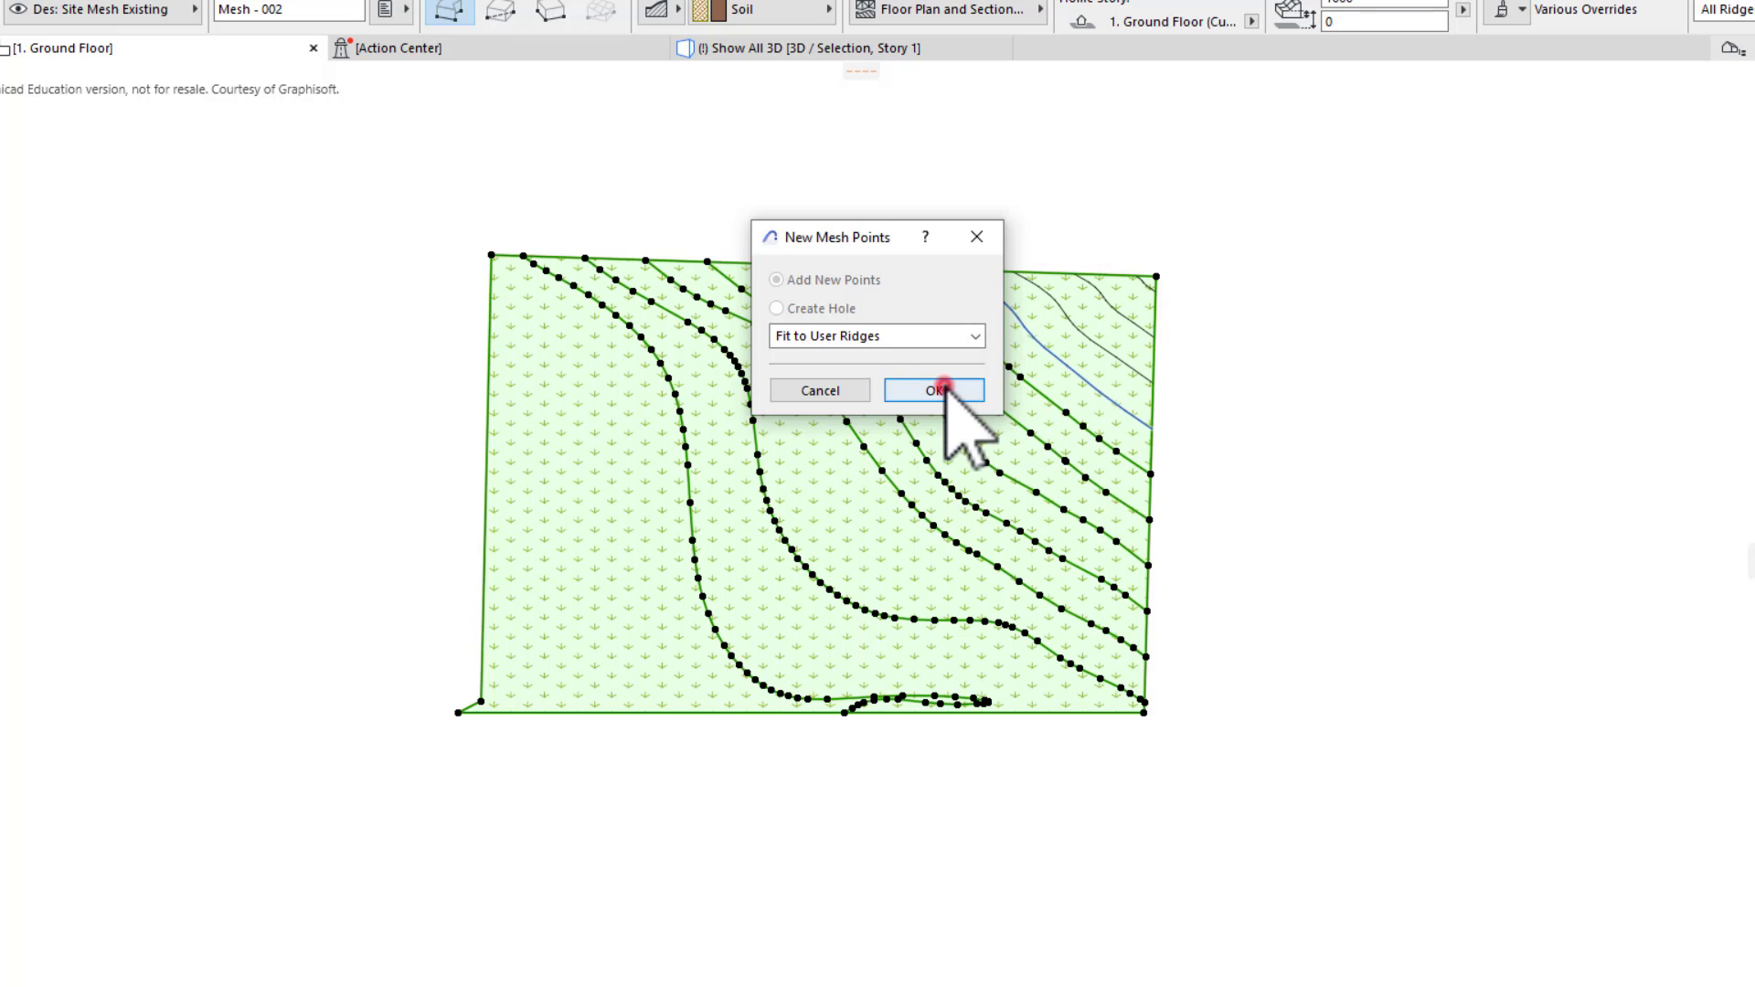
left_click(1096, 348)
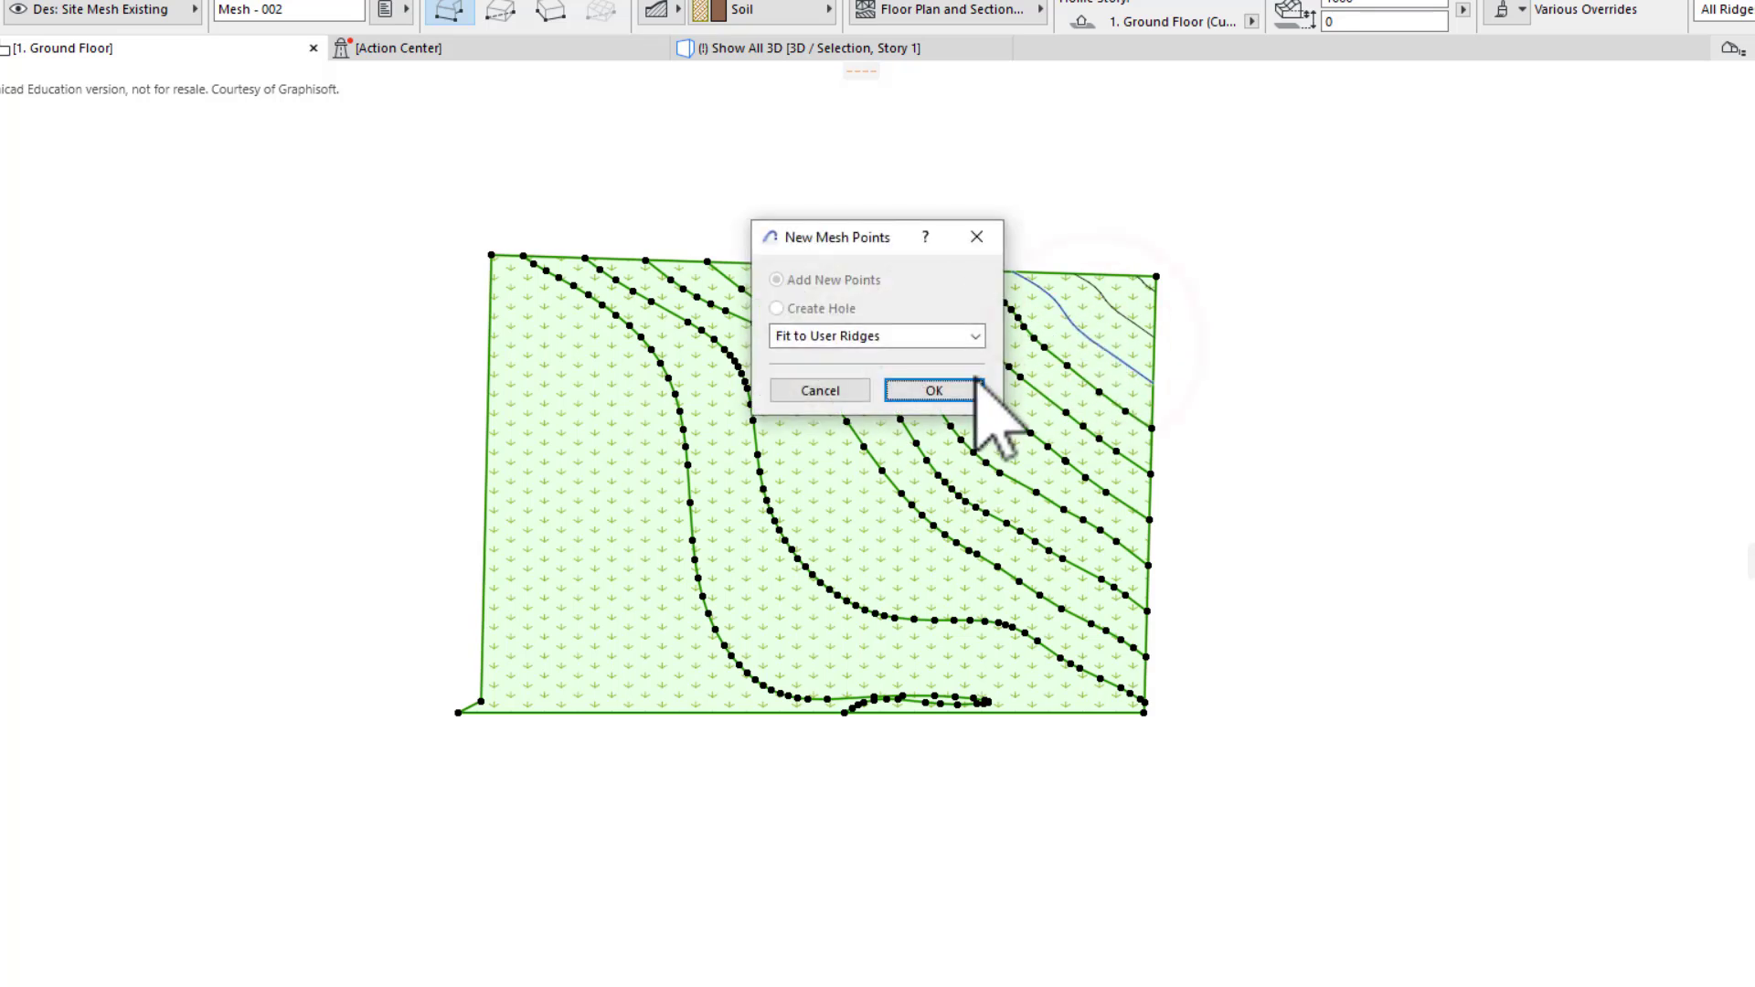
left_click(951, 382)
left_click(1126, 315)
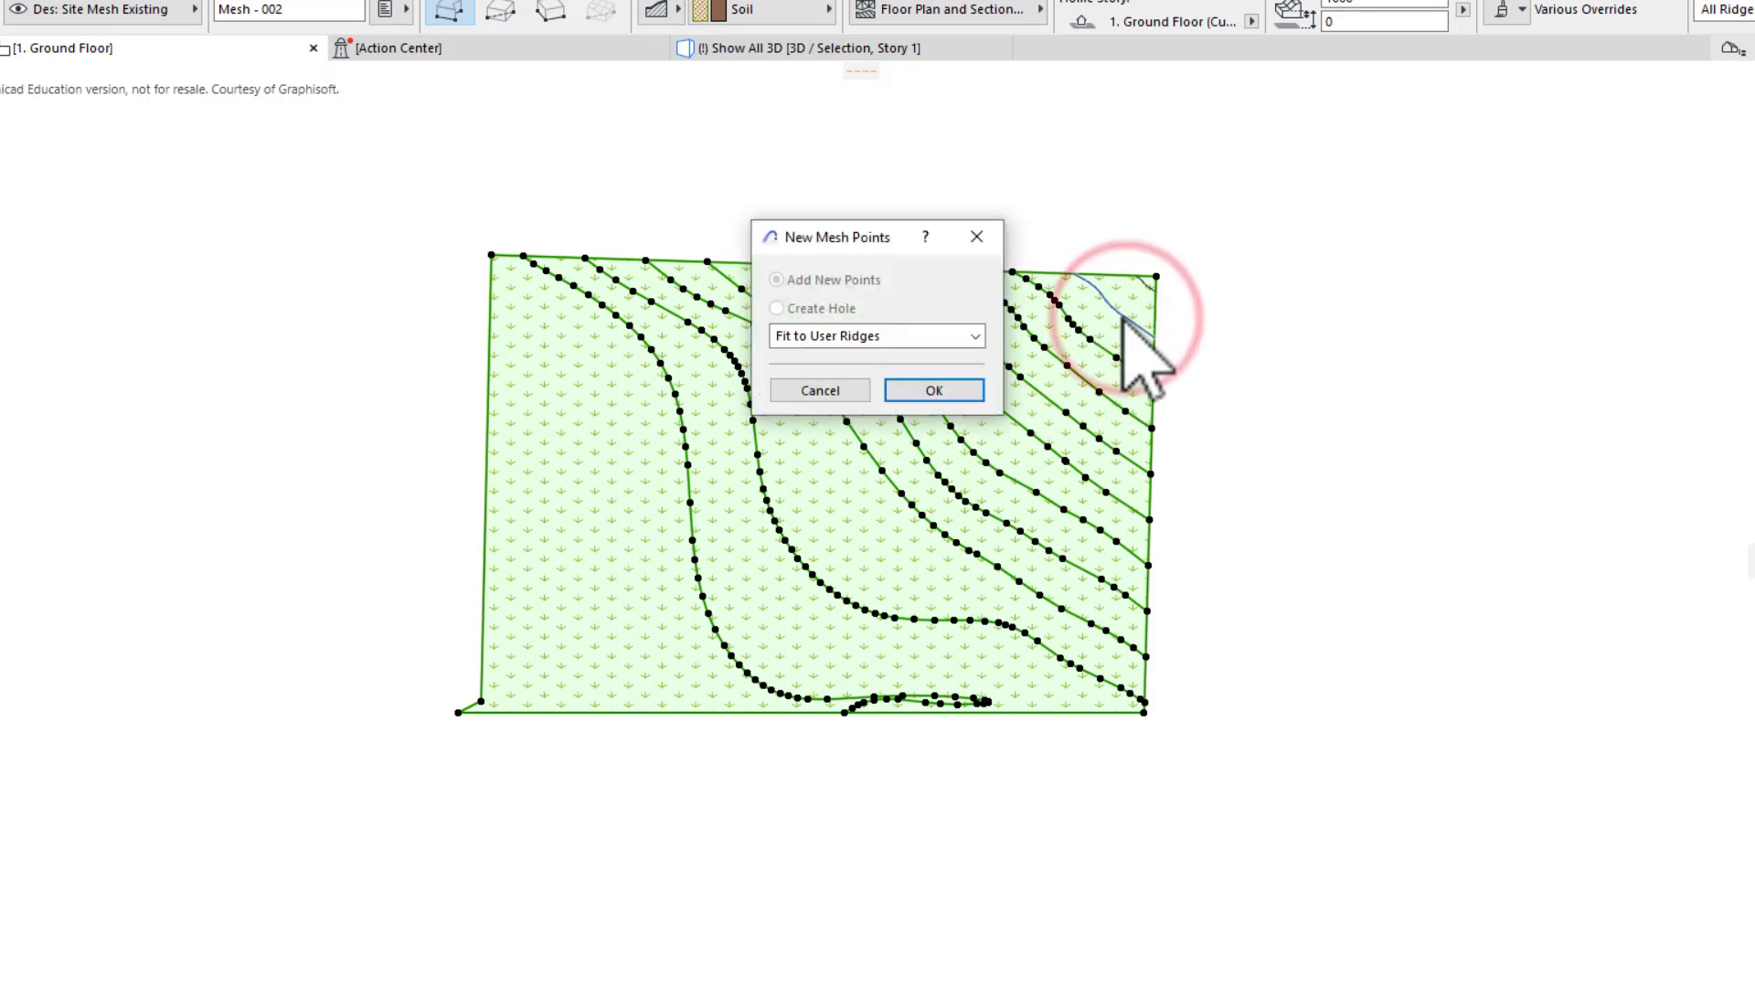
left_click(952, 382)
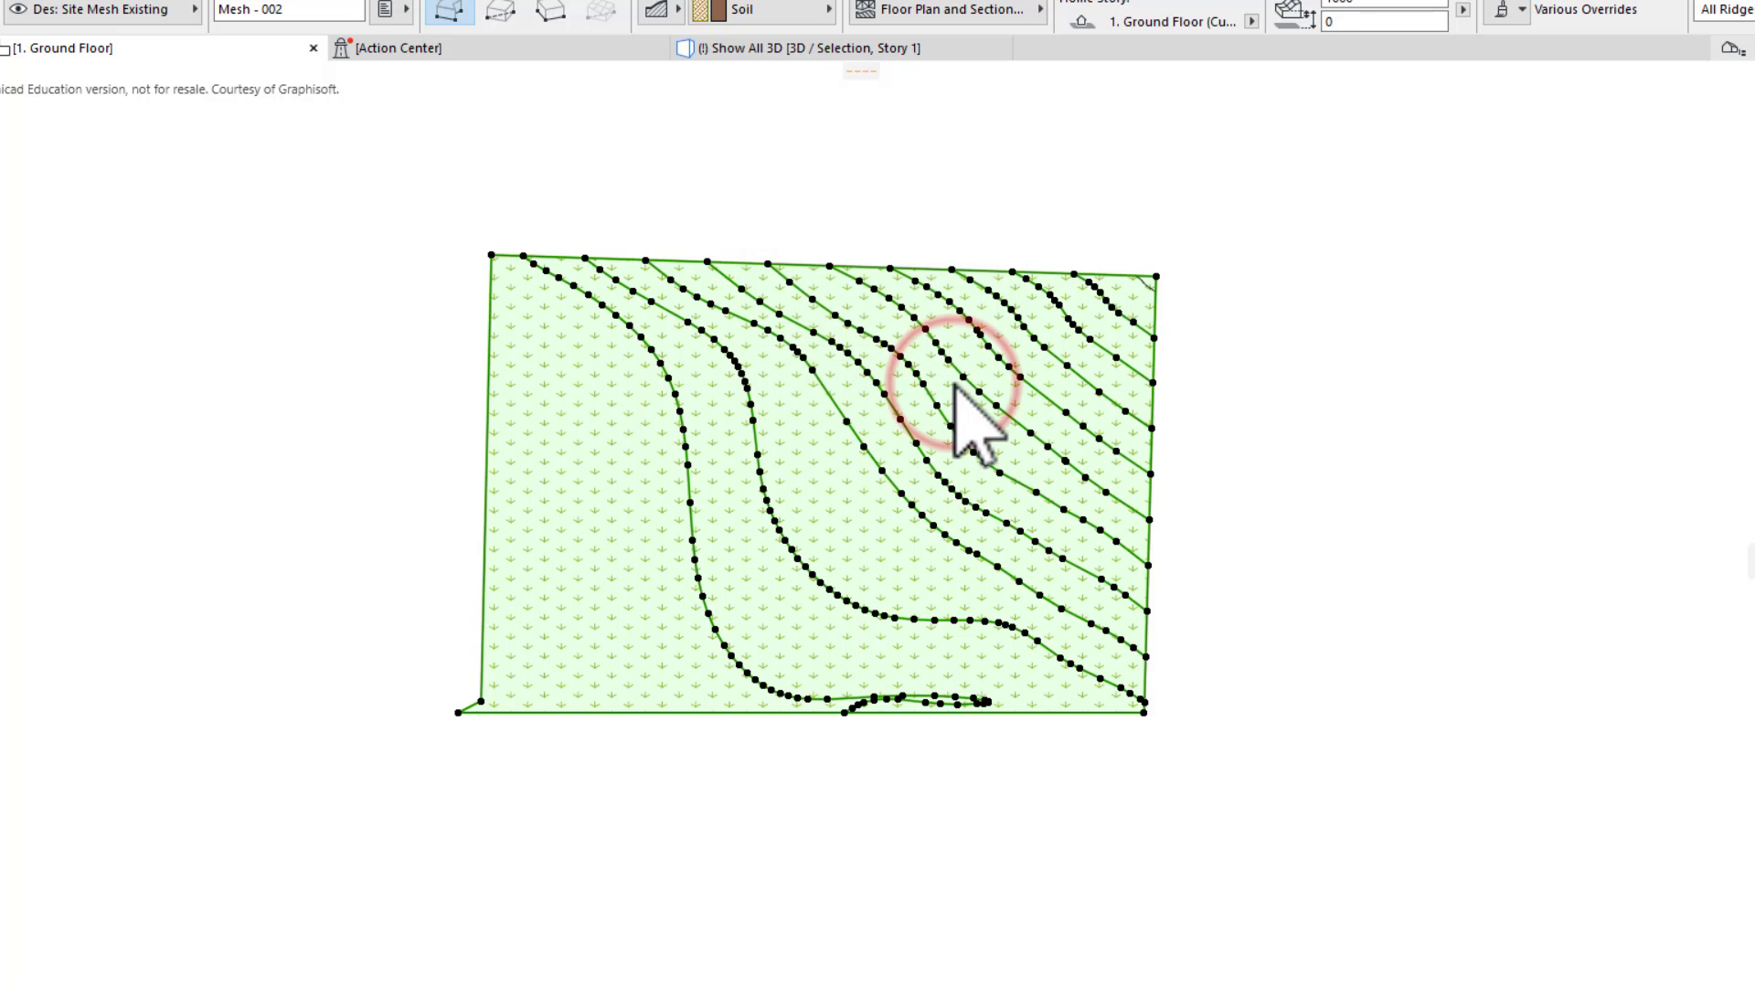
Add mesh points fitted to user ridges along the short eleventh contour in the site's northeast corner, using the Magic Wand.
left_click(1133, 281)
scroll(1156, 275, "up", 5)
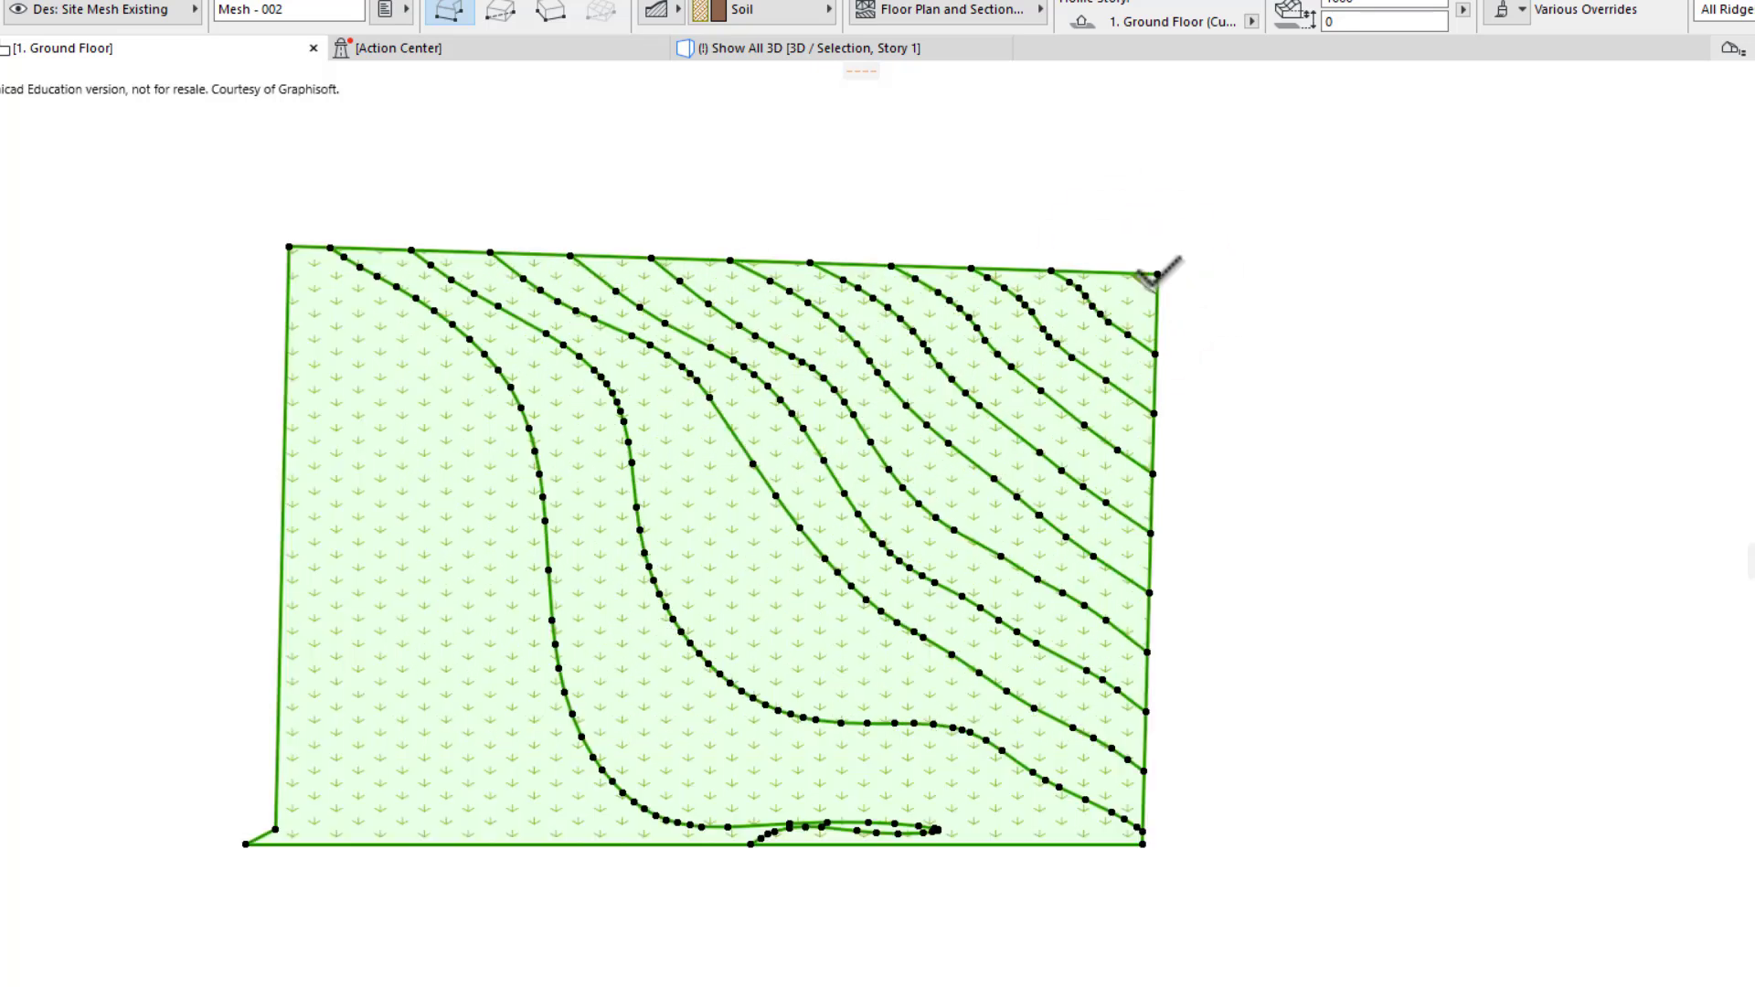
left_click(1143, 292)
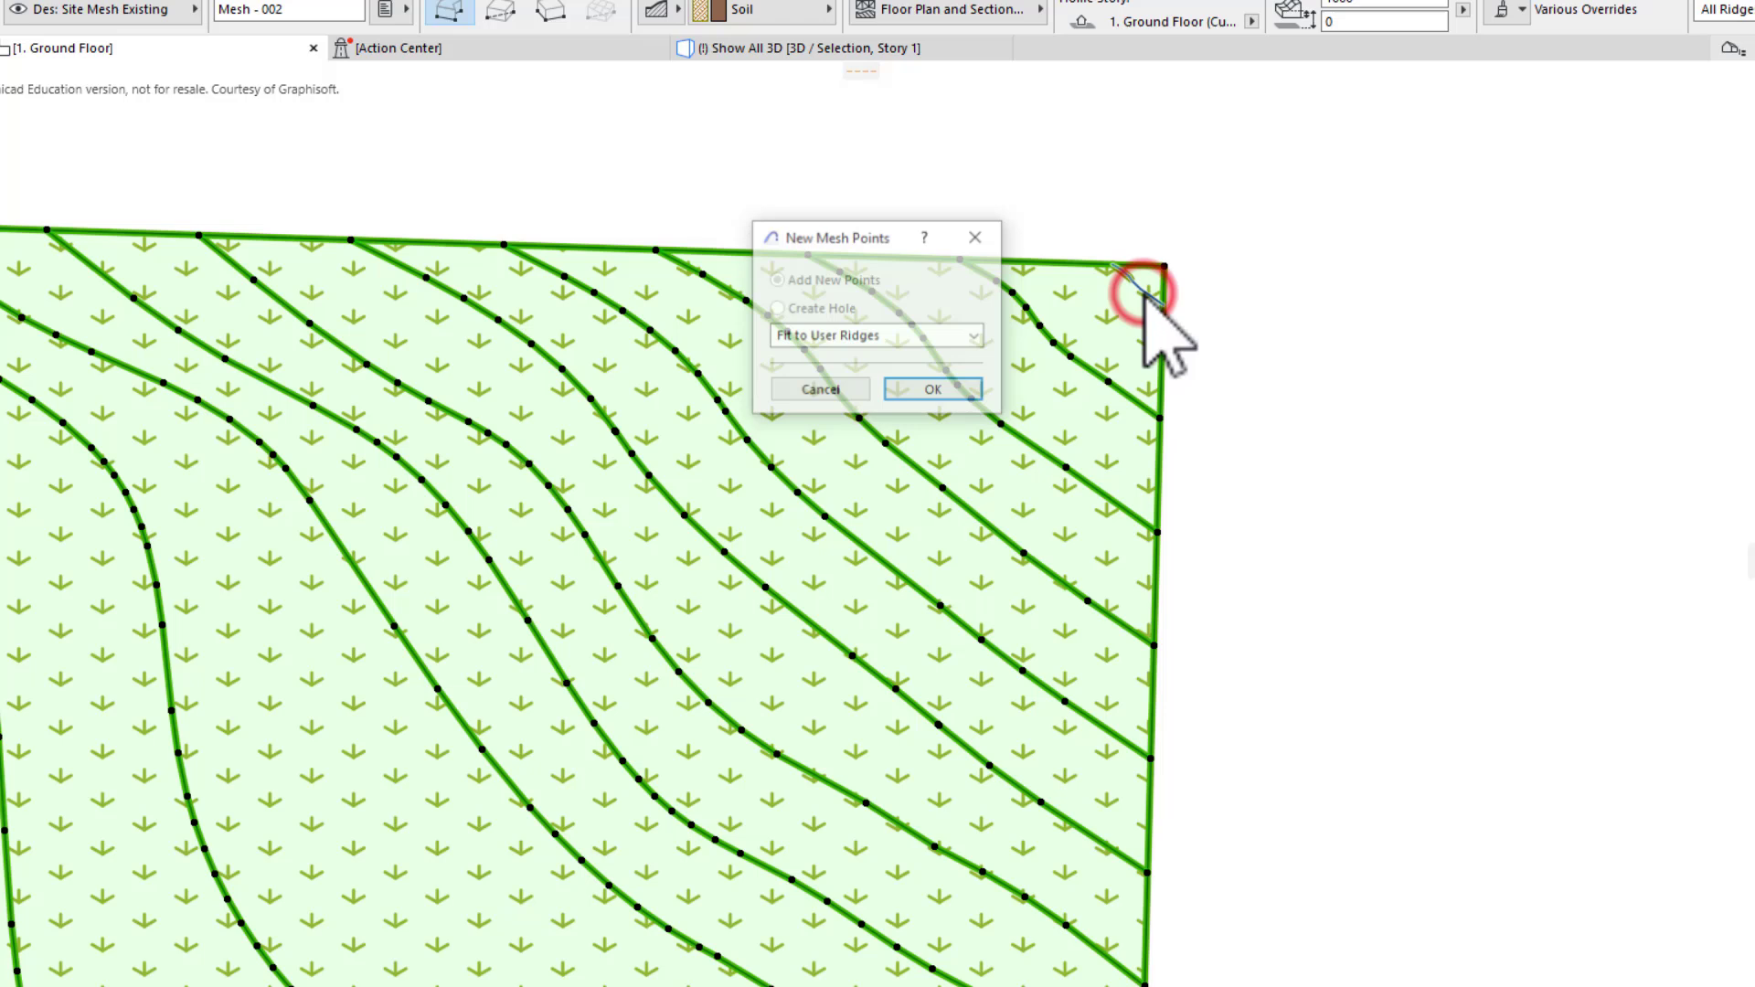
left_click(931, 388)
scroll(1200, 368, "down", 4)
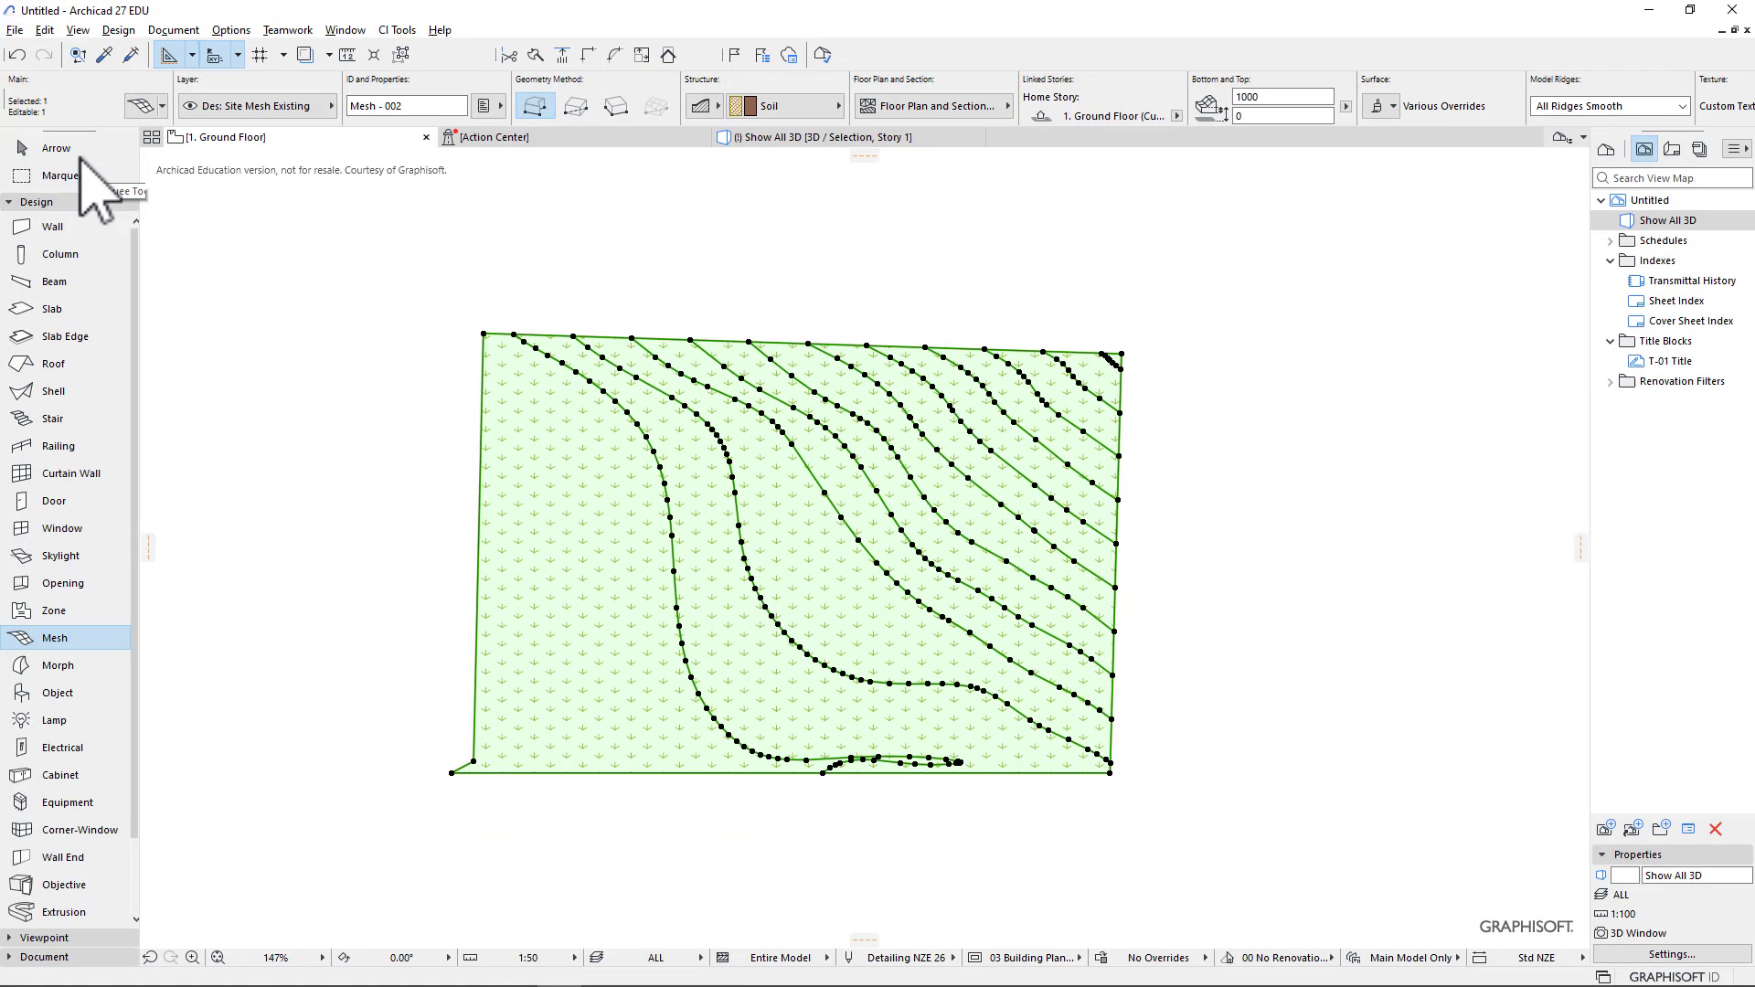
Set the height of the mesh's northwest corner point to 48, measured to Project Zero, for that point only.
left_click(73, 154)
left_click(483, 333)
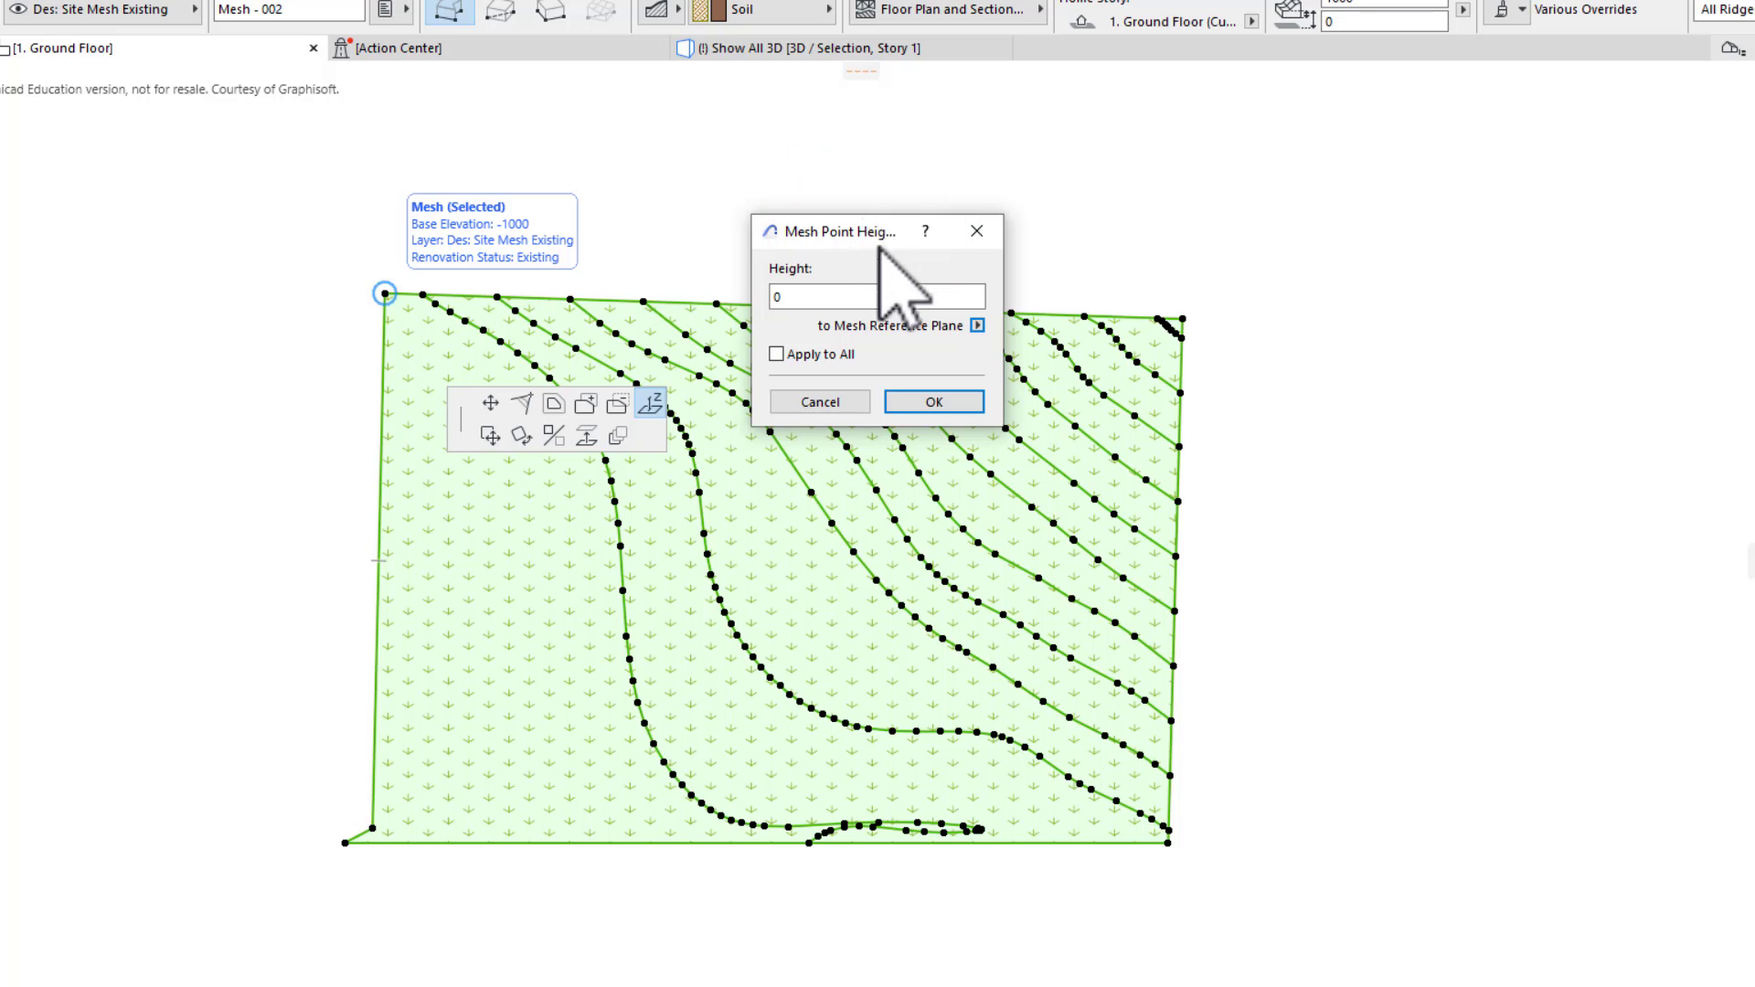
double_click(802, 294)
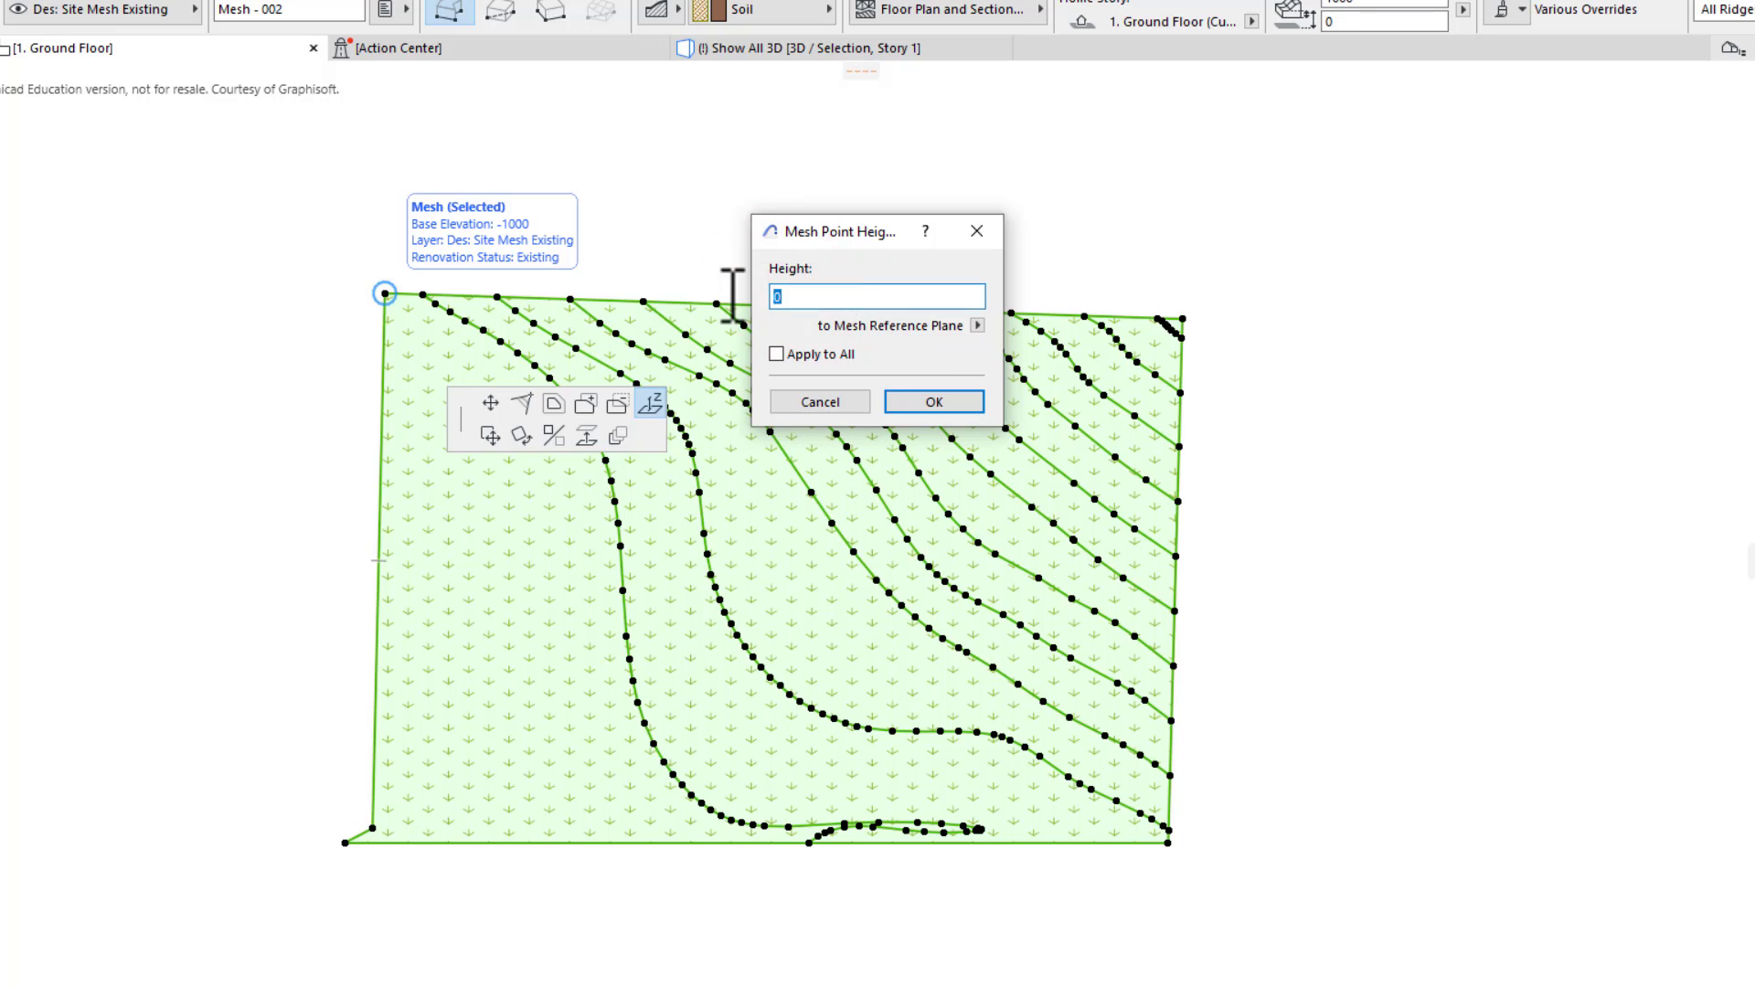
left_click(977, 326)
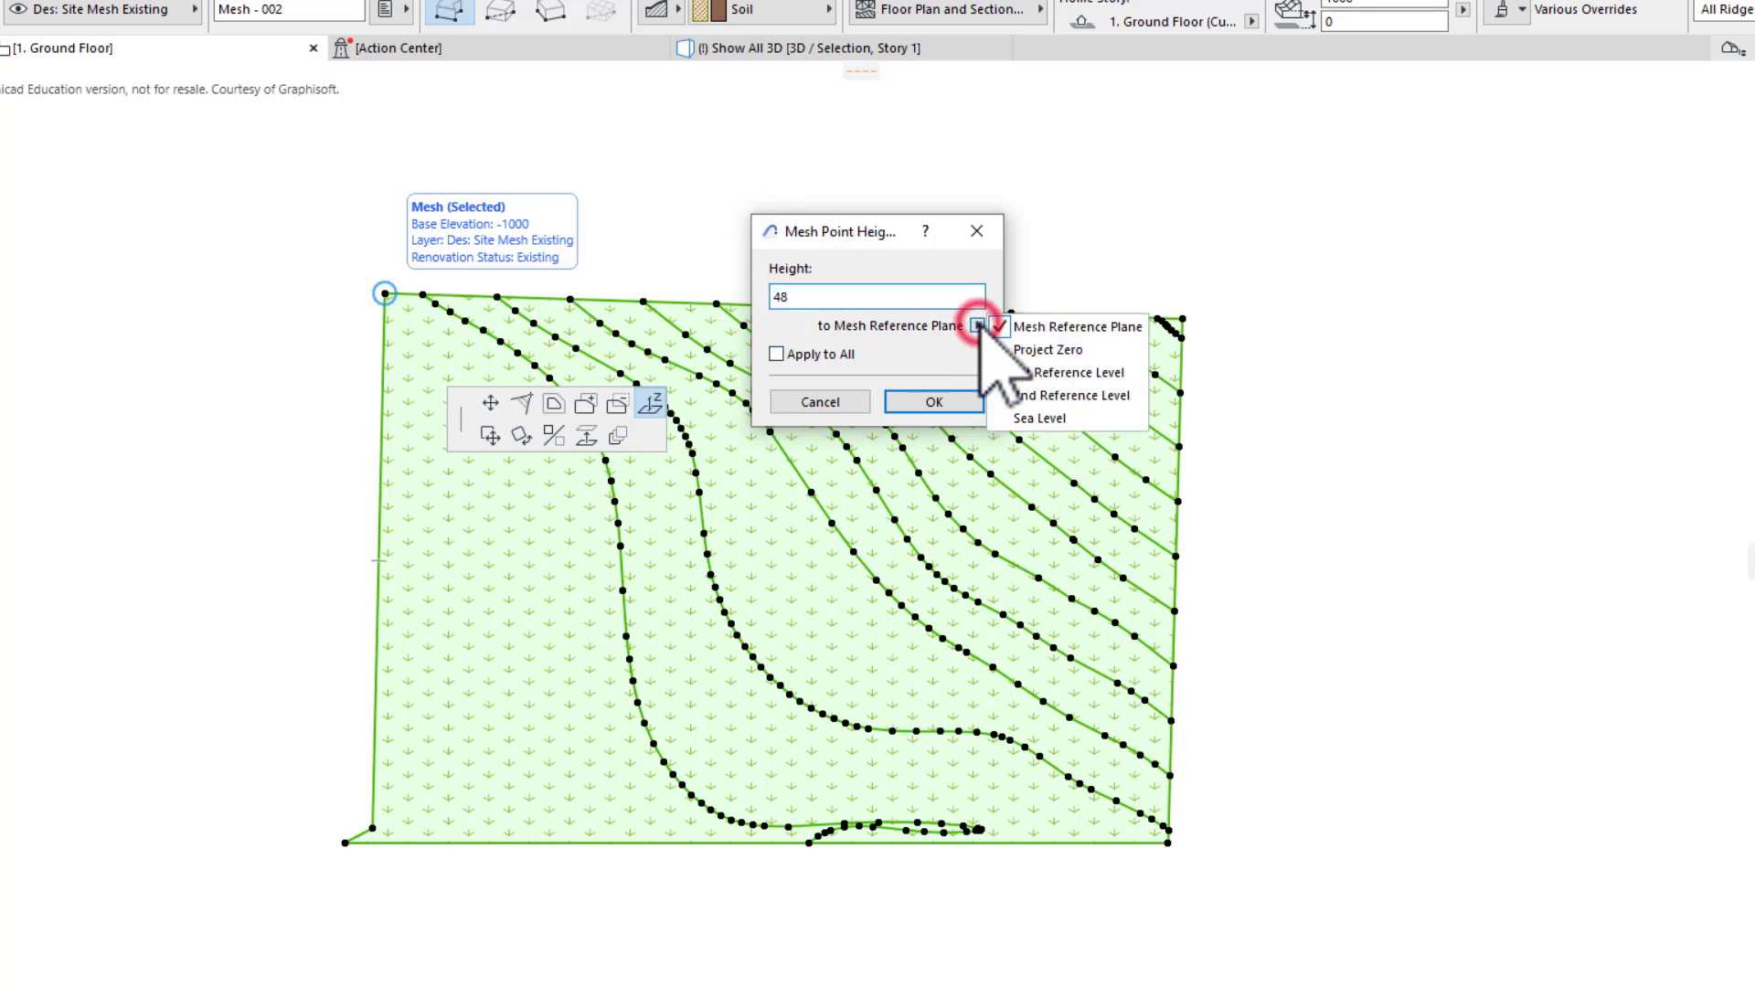
left_click(1049, 349)
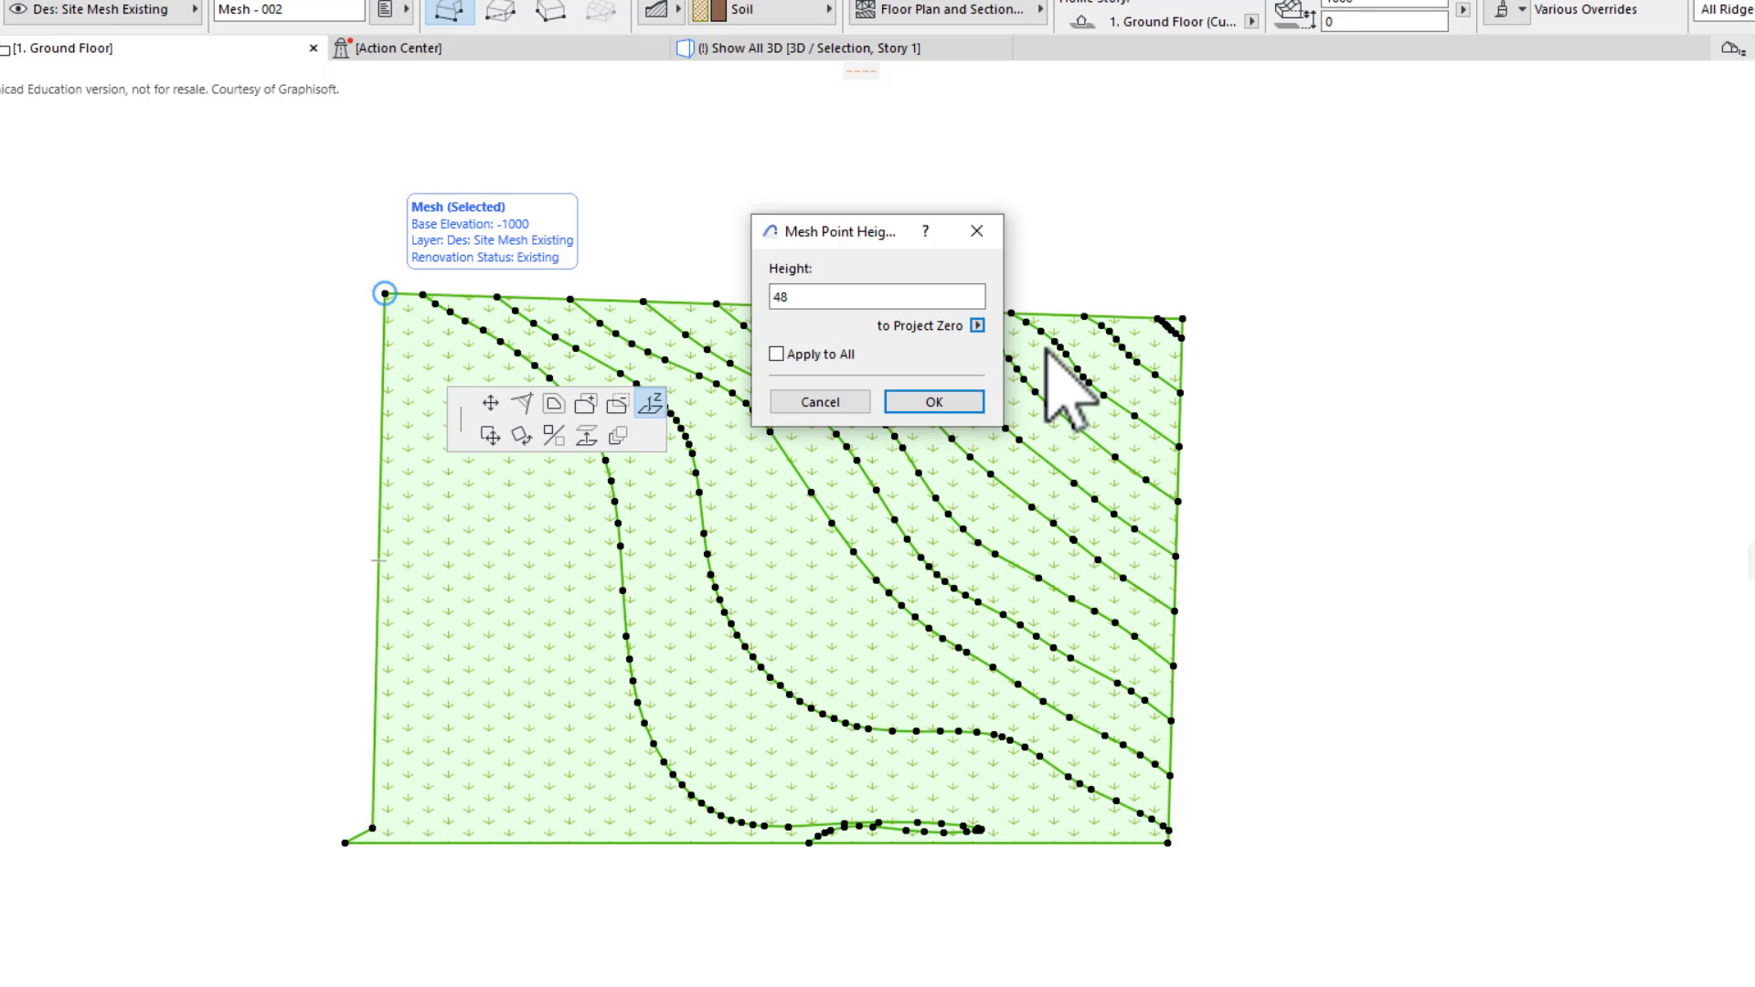
left_click(936, 400)
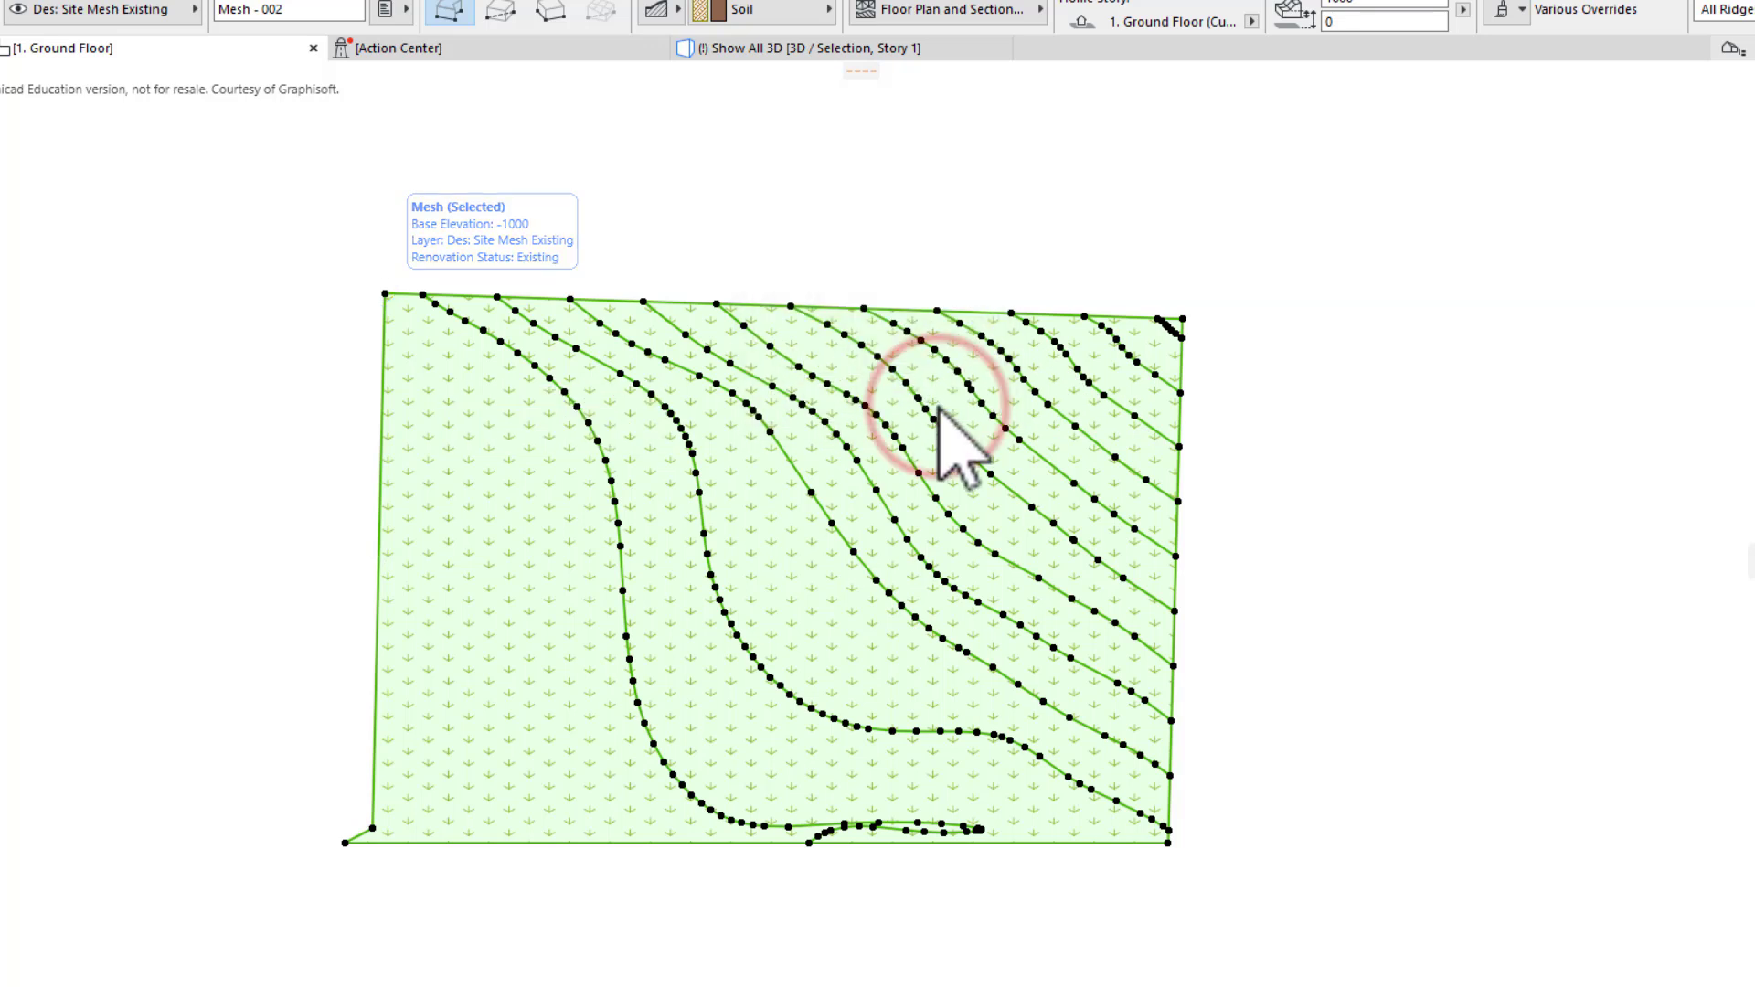
Enter the individual mesh point heights to Project Zero for the two boundary points at the southwest corner.
left_click(372, 829)
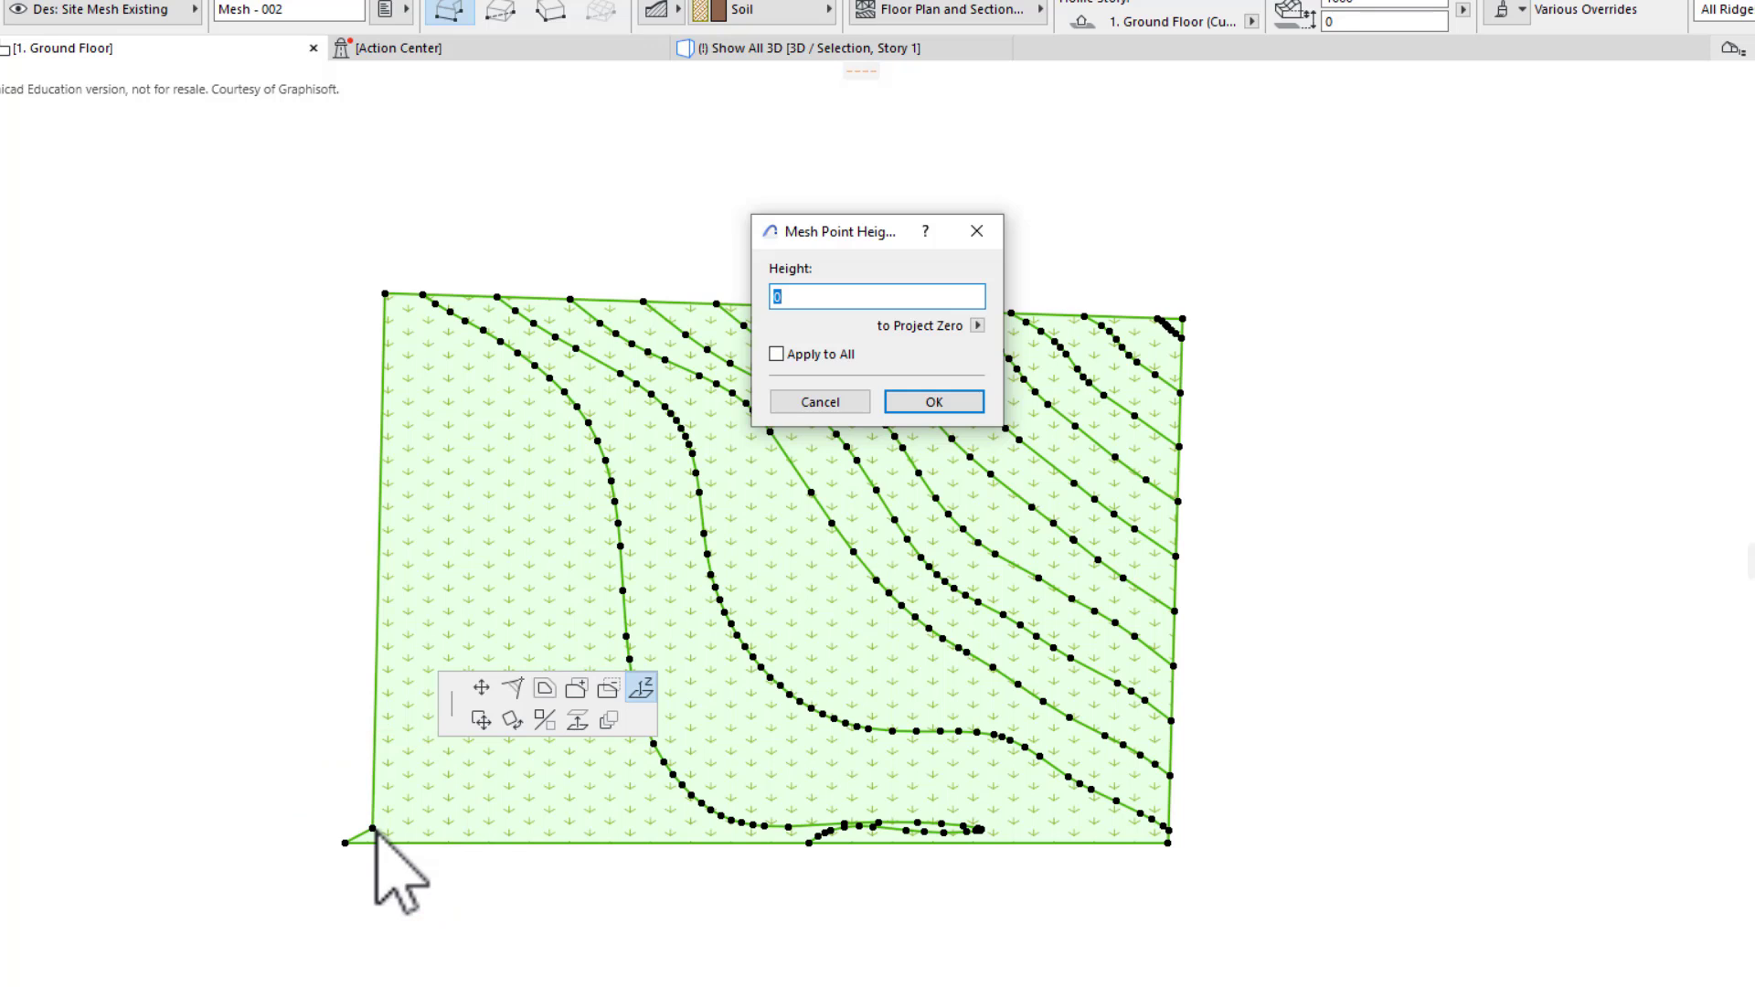
key("Return")
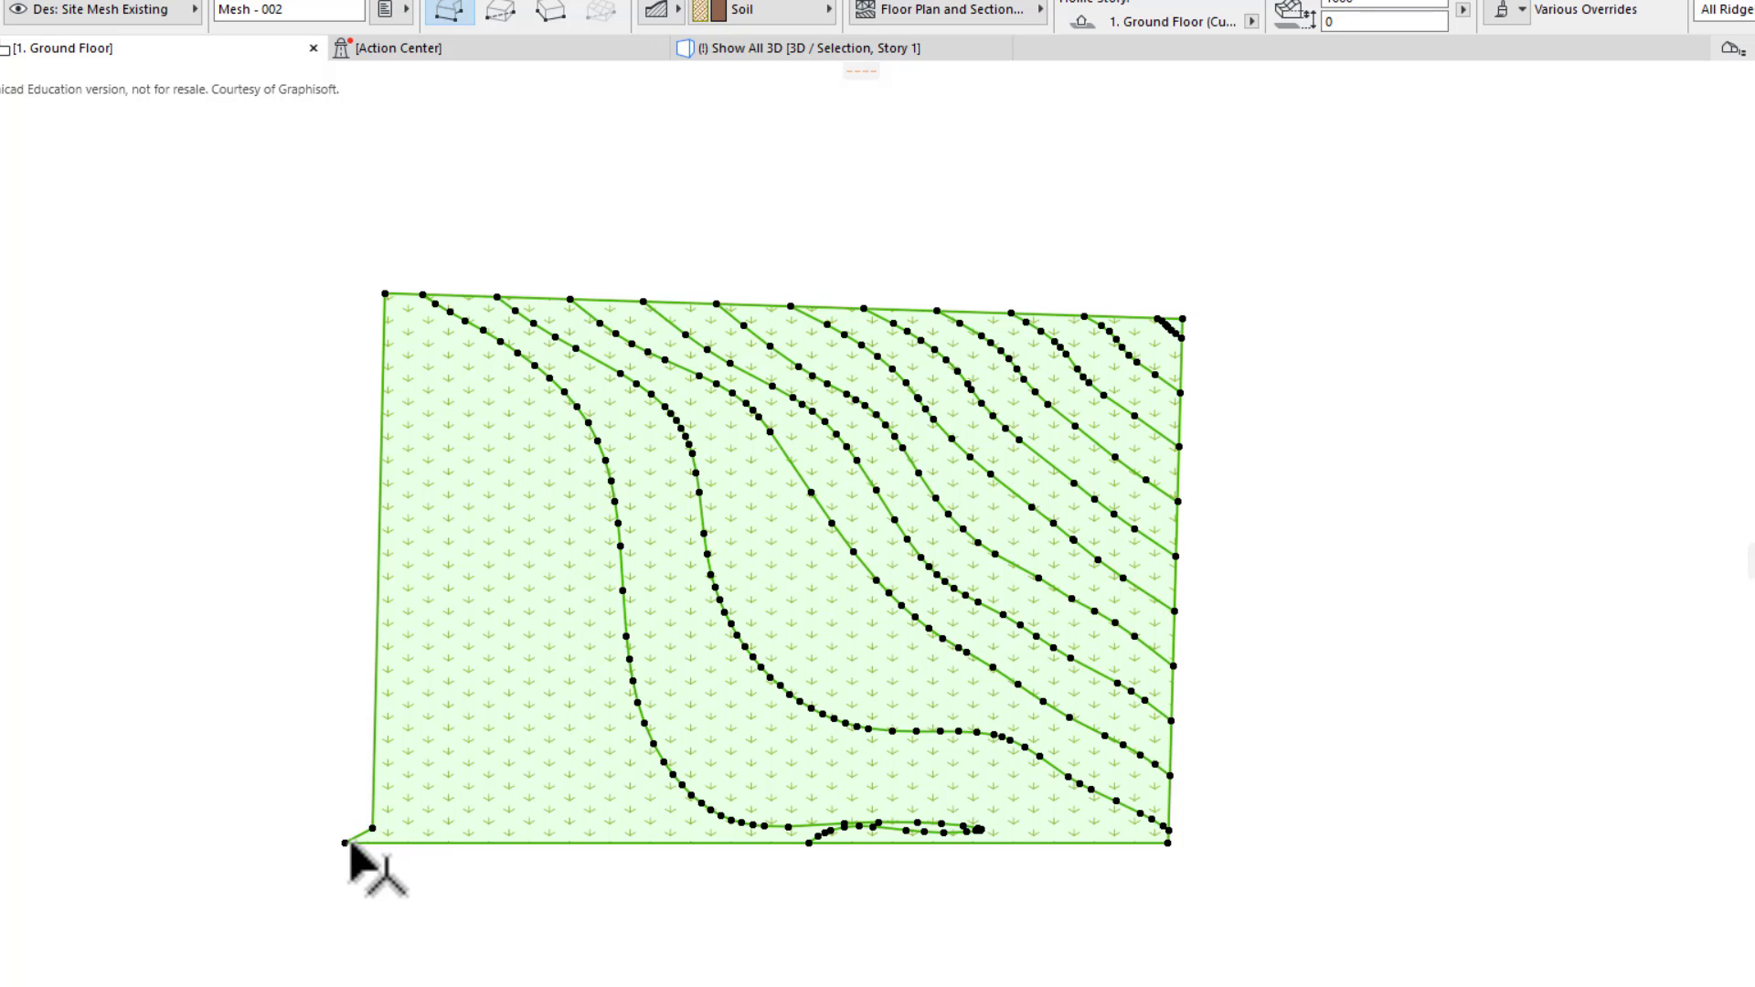
left_click(346, 843)
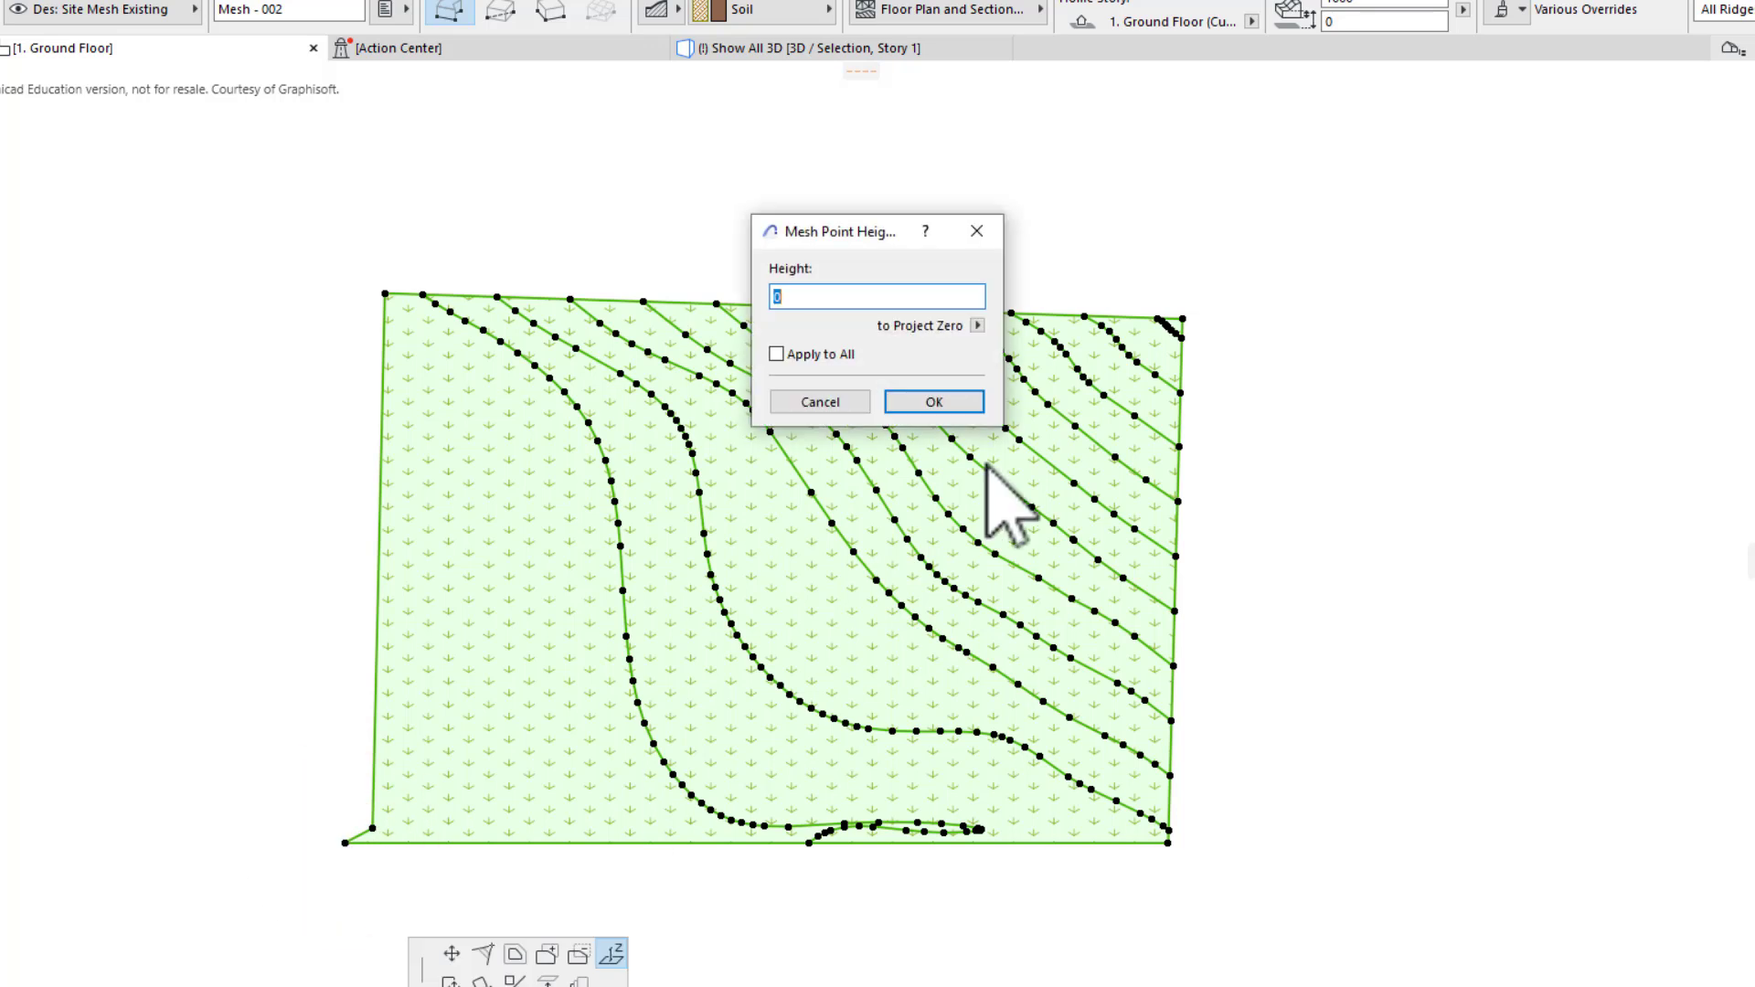
left_click(923, 402)
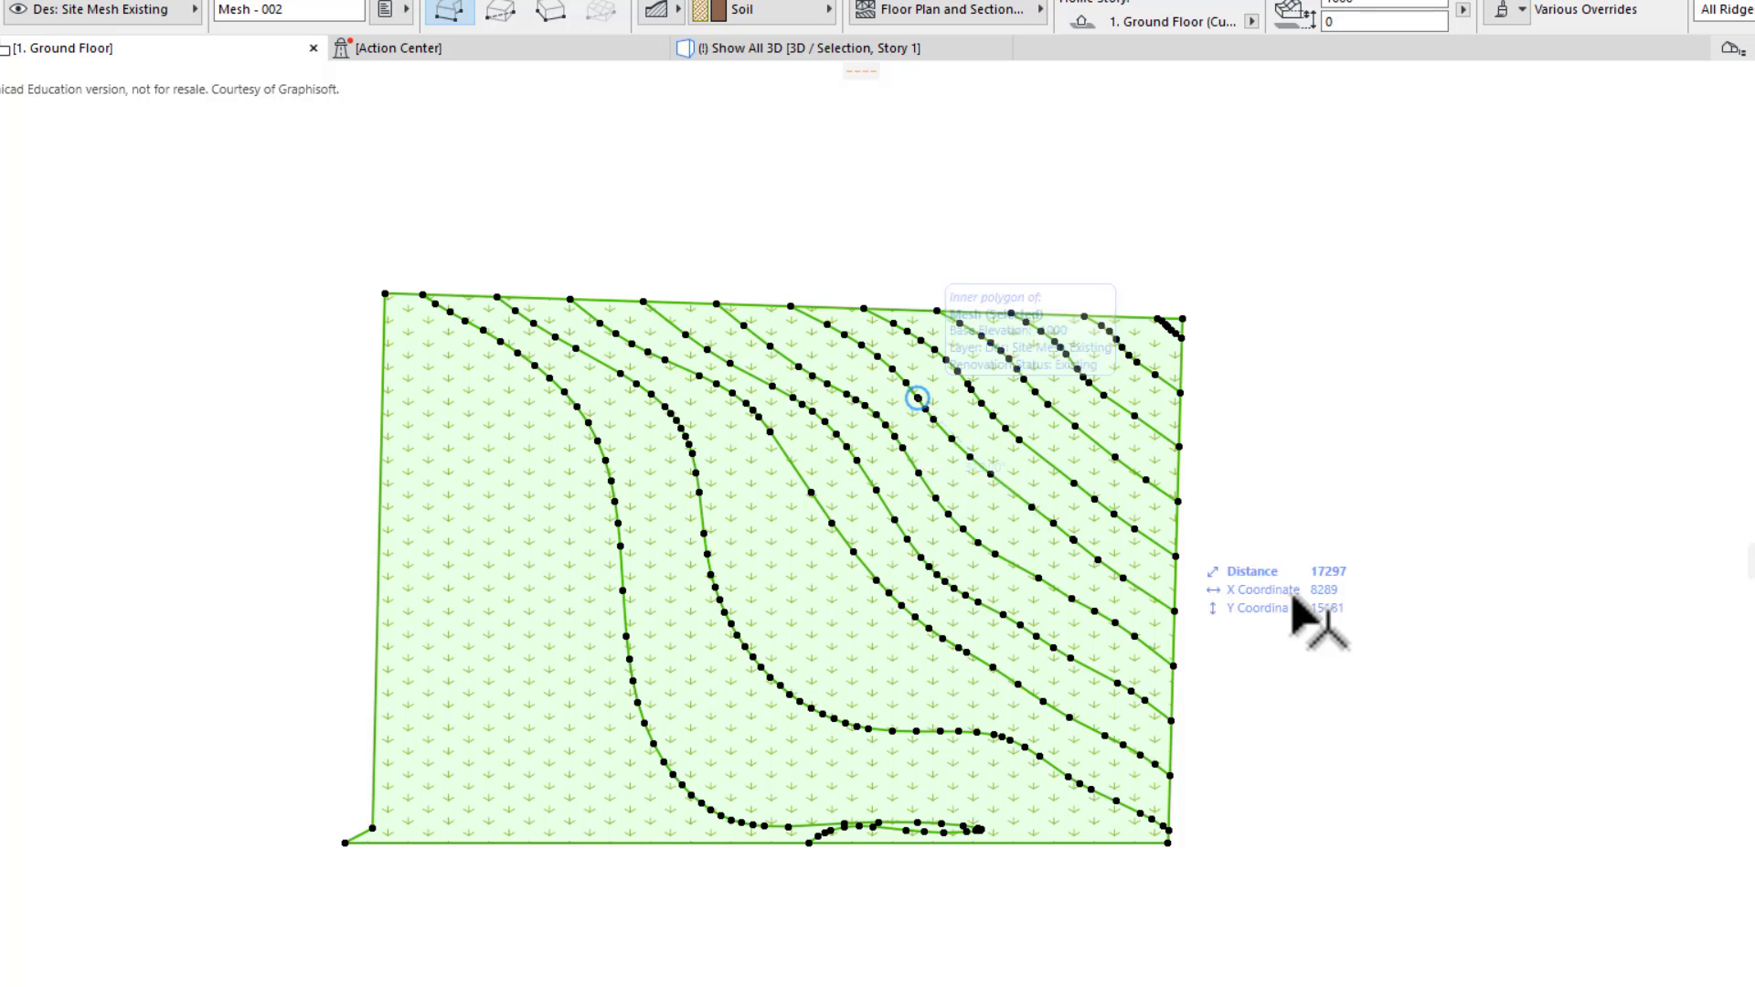
Set the mesh's southeast corner point to a height of 178 and enter the northeast corner point's height, both to Project Zero.
left_click(1170, 842)
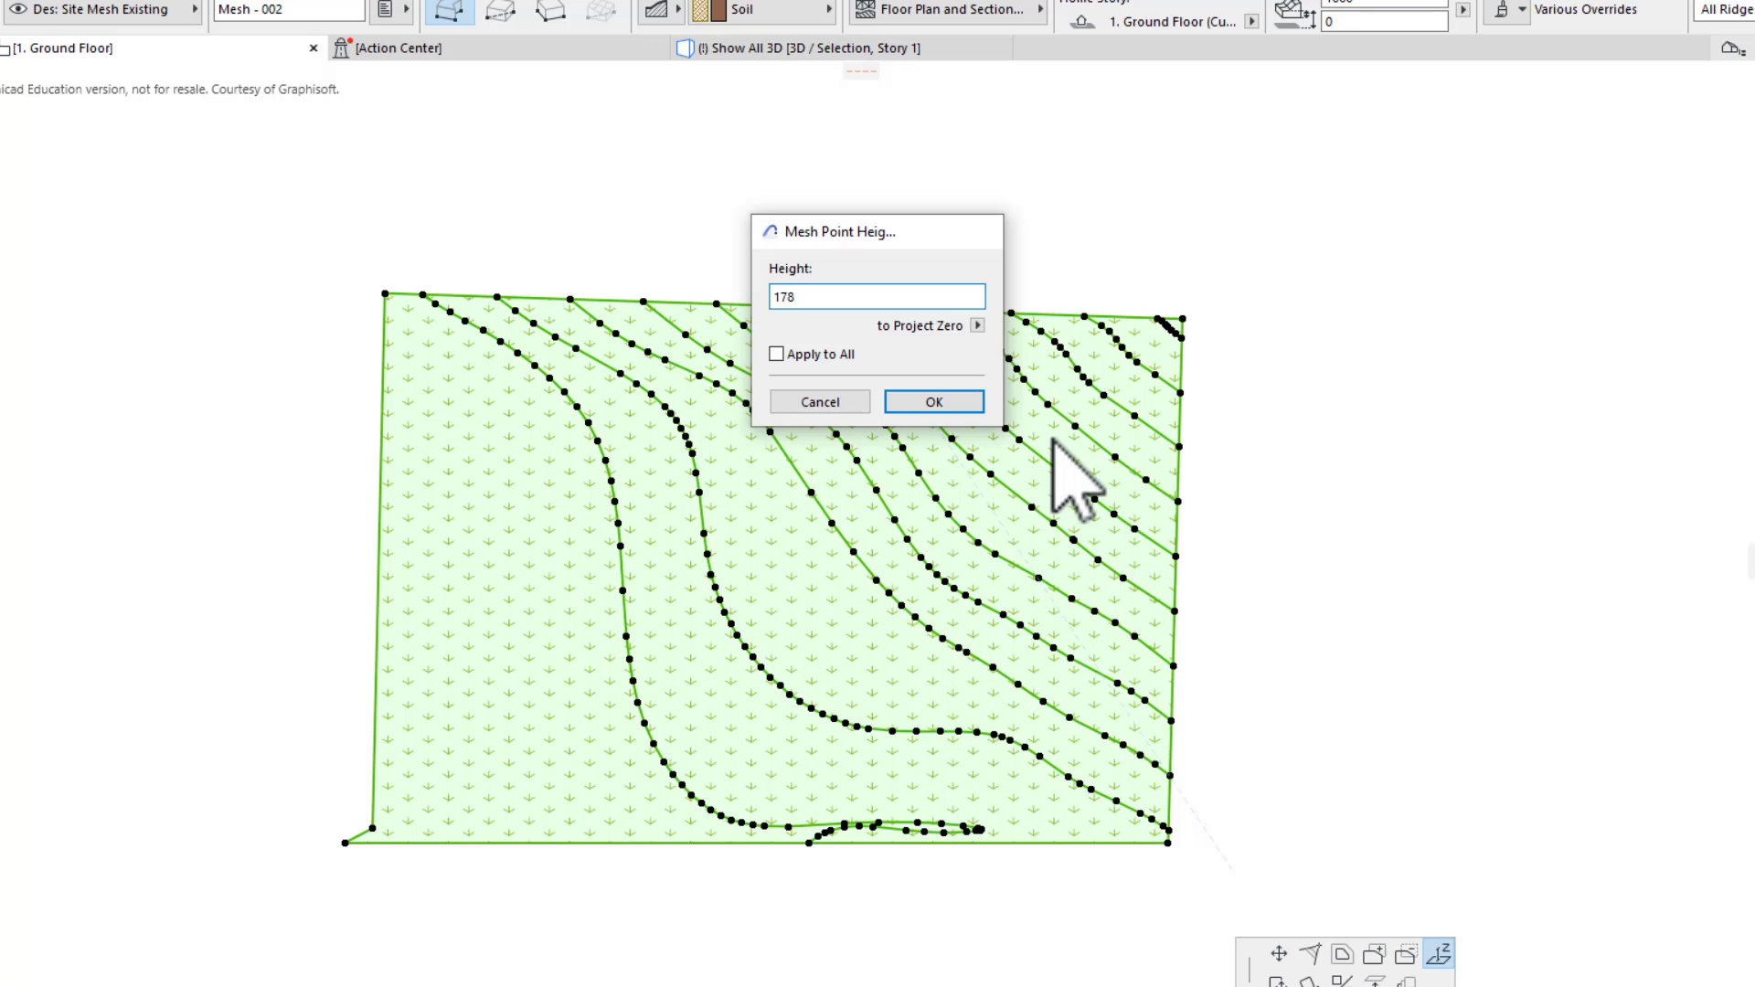
type("178")
key("Return")
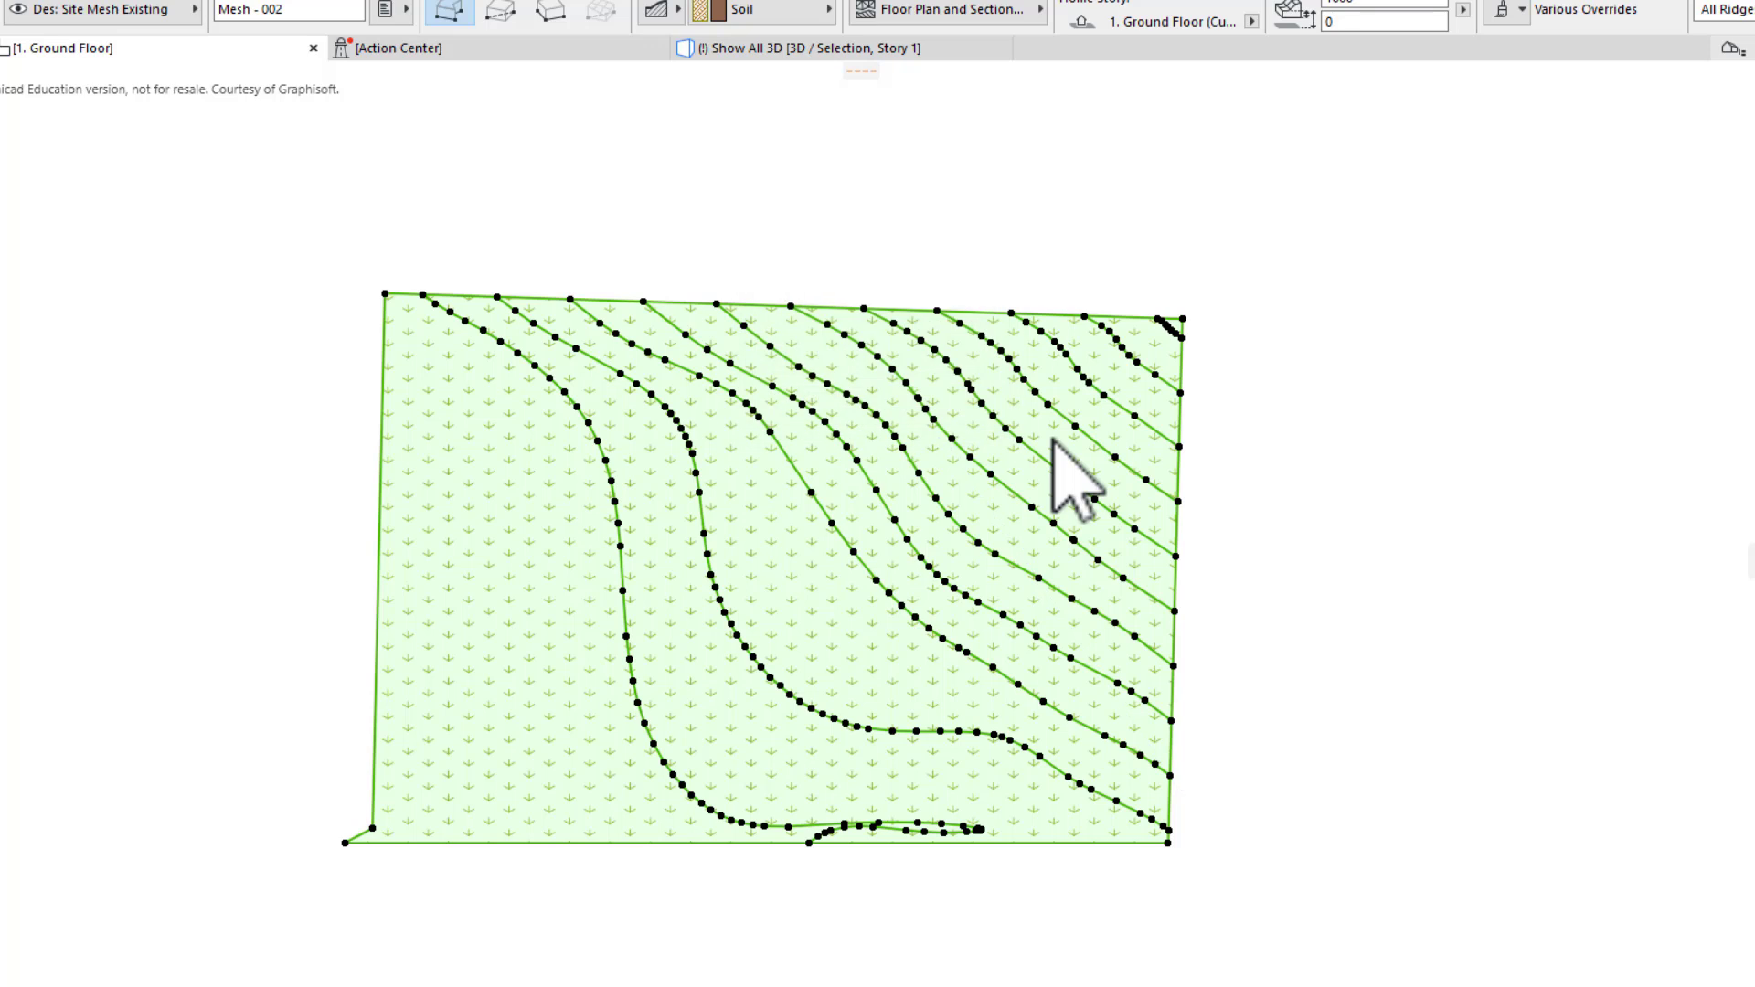
left_click(1181, 317)
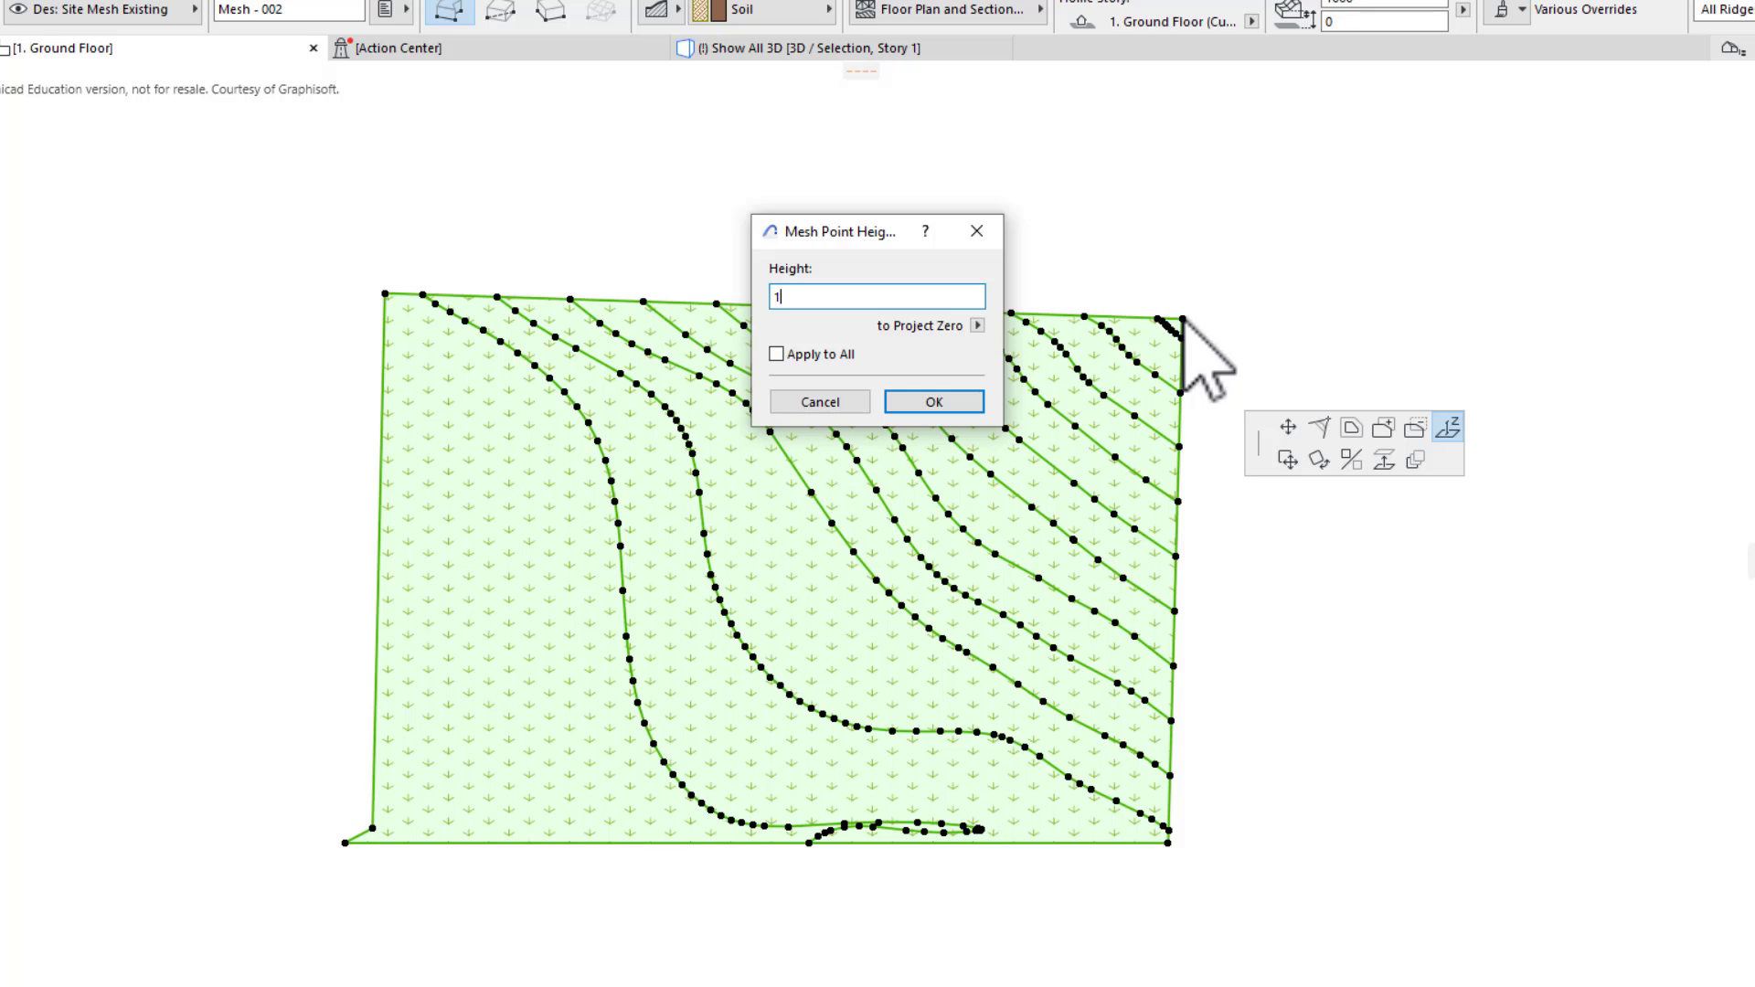
key("Return")
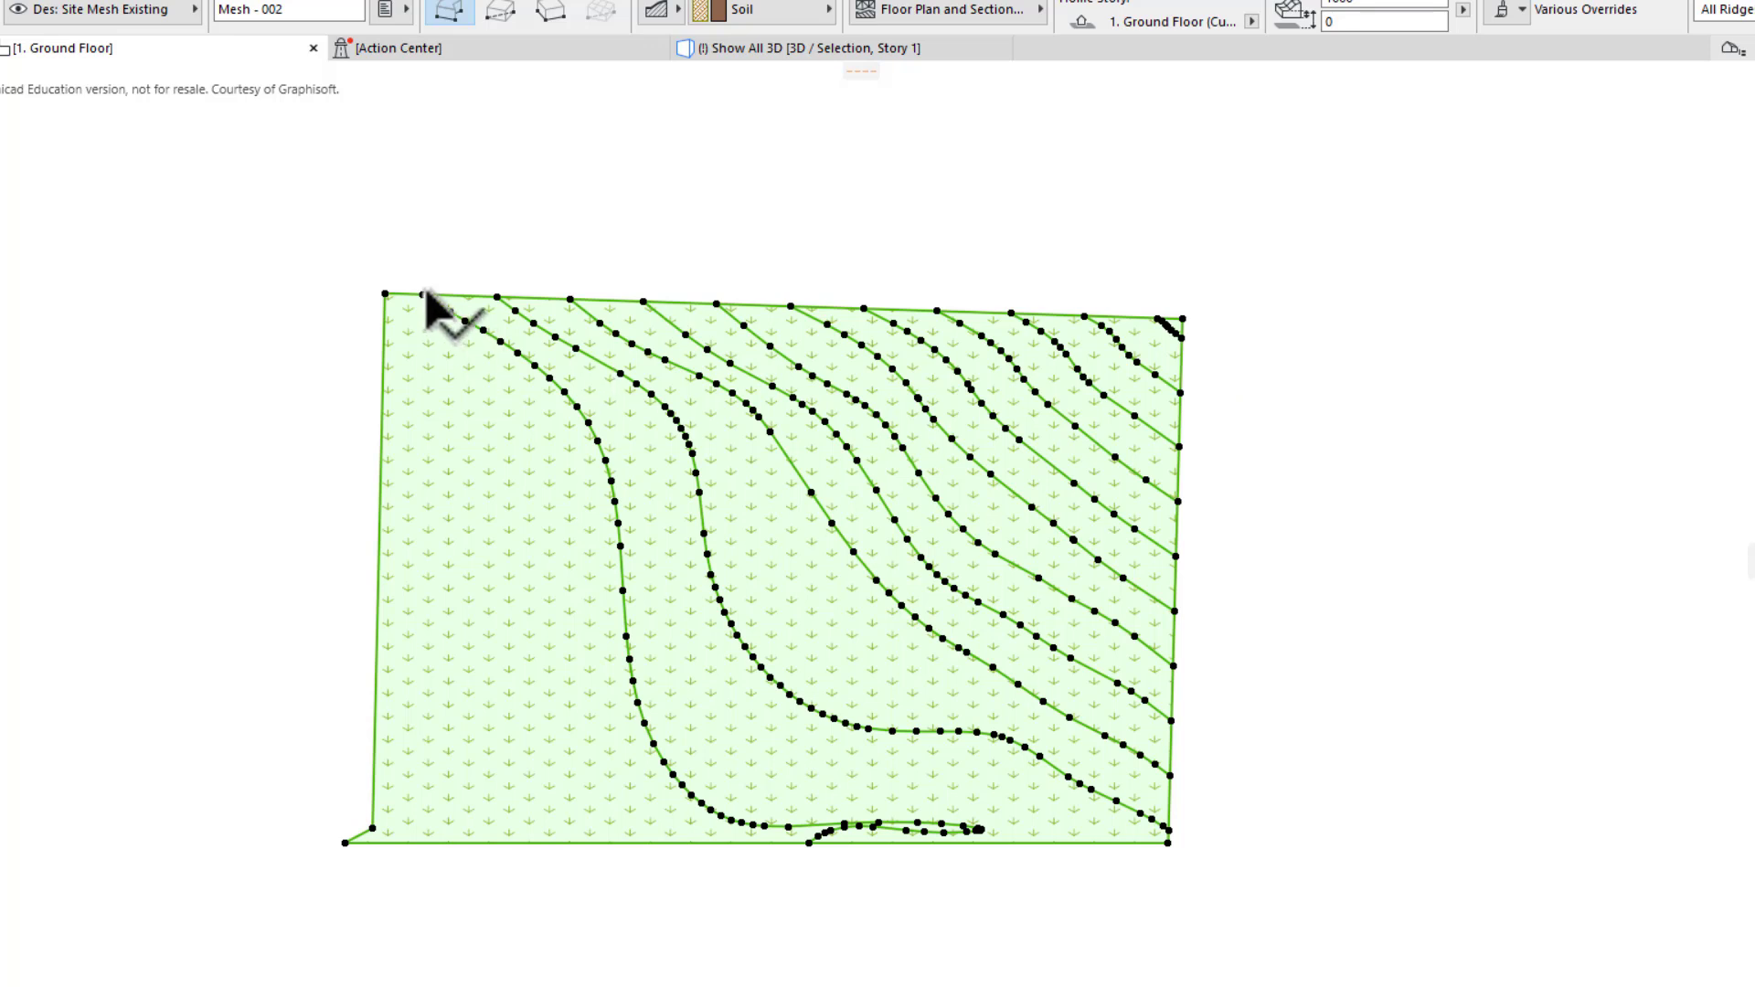
Set the height of the westernmost contour ridge to 100 to Project Zero, applied to all its points.
left_click(447, 259)
left_click(430, 336)
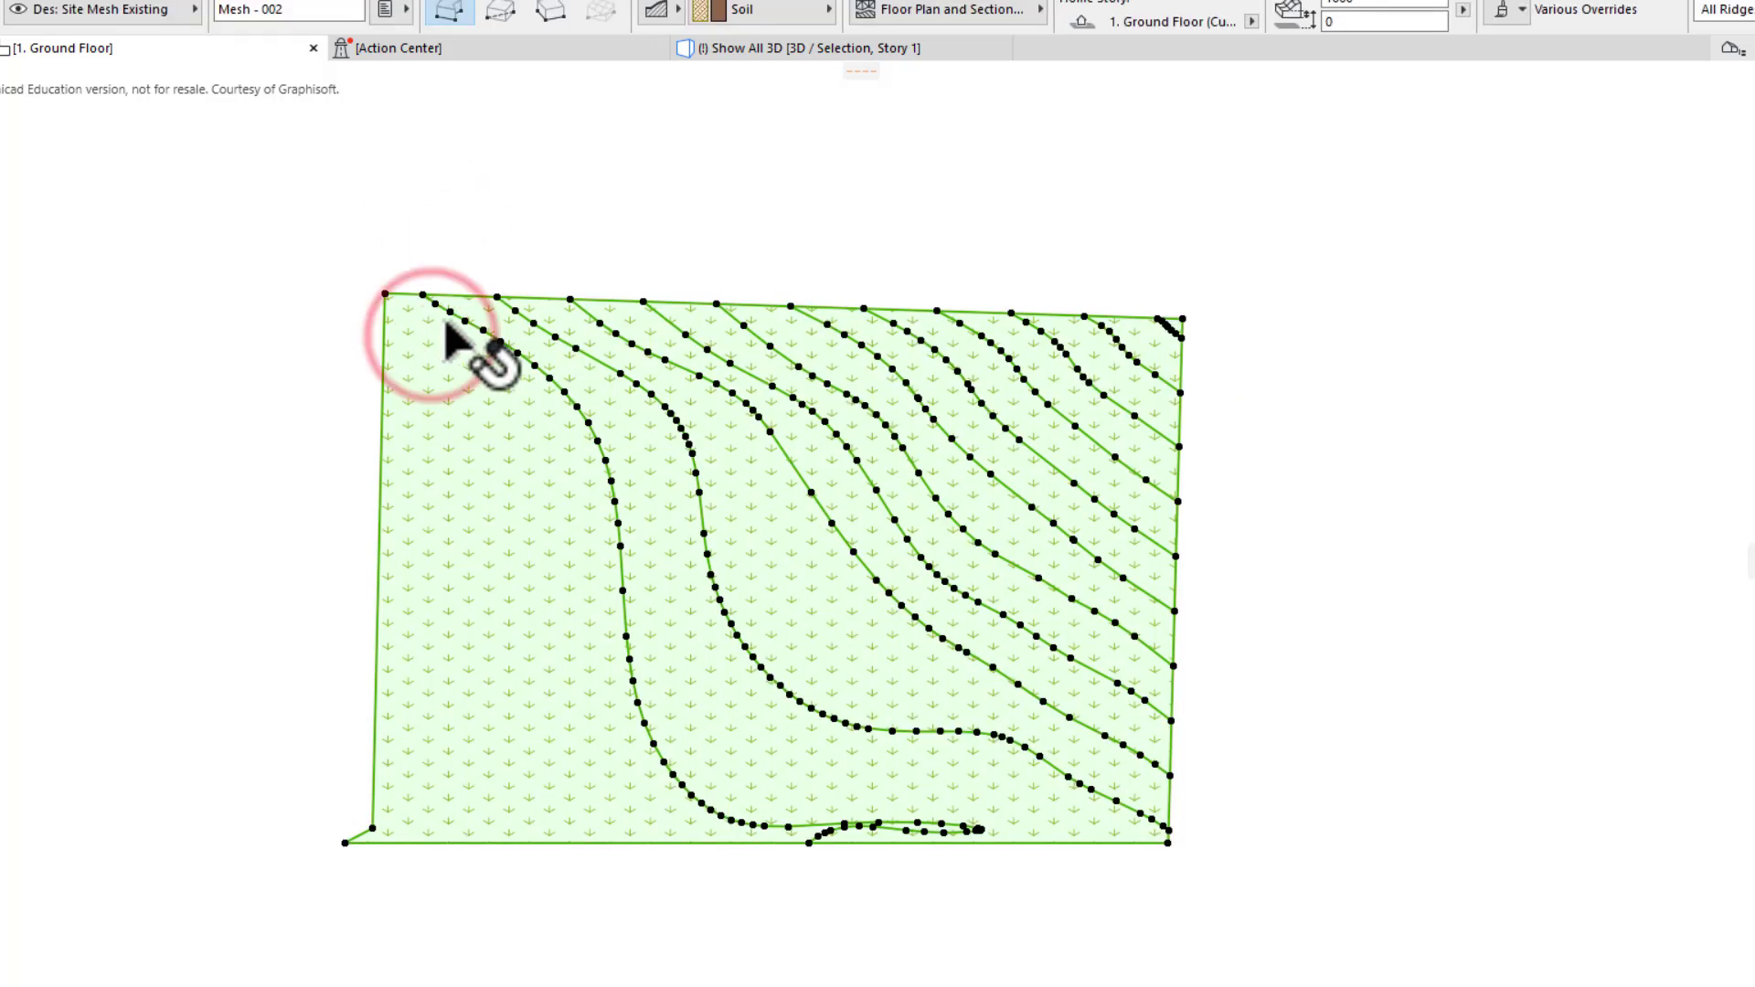
left_click(450, 311)
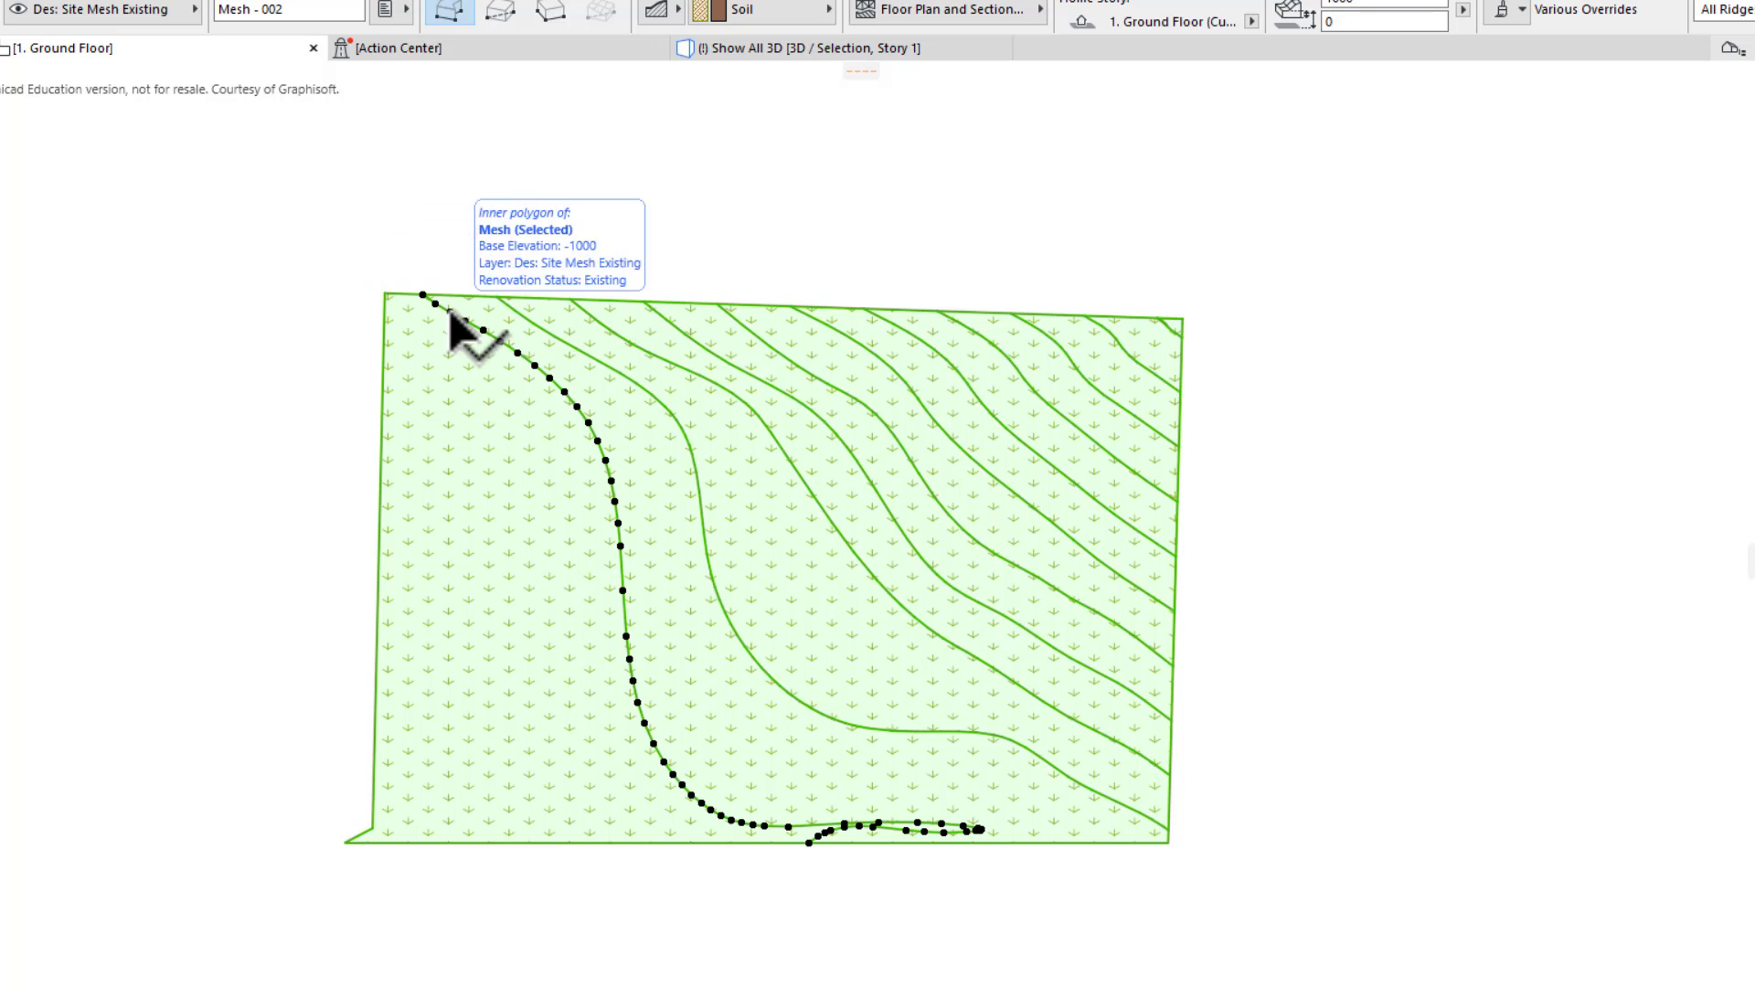
double_click(449, 312)
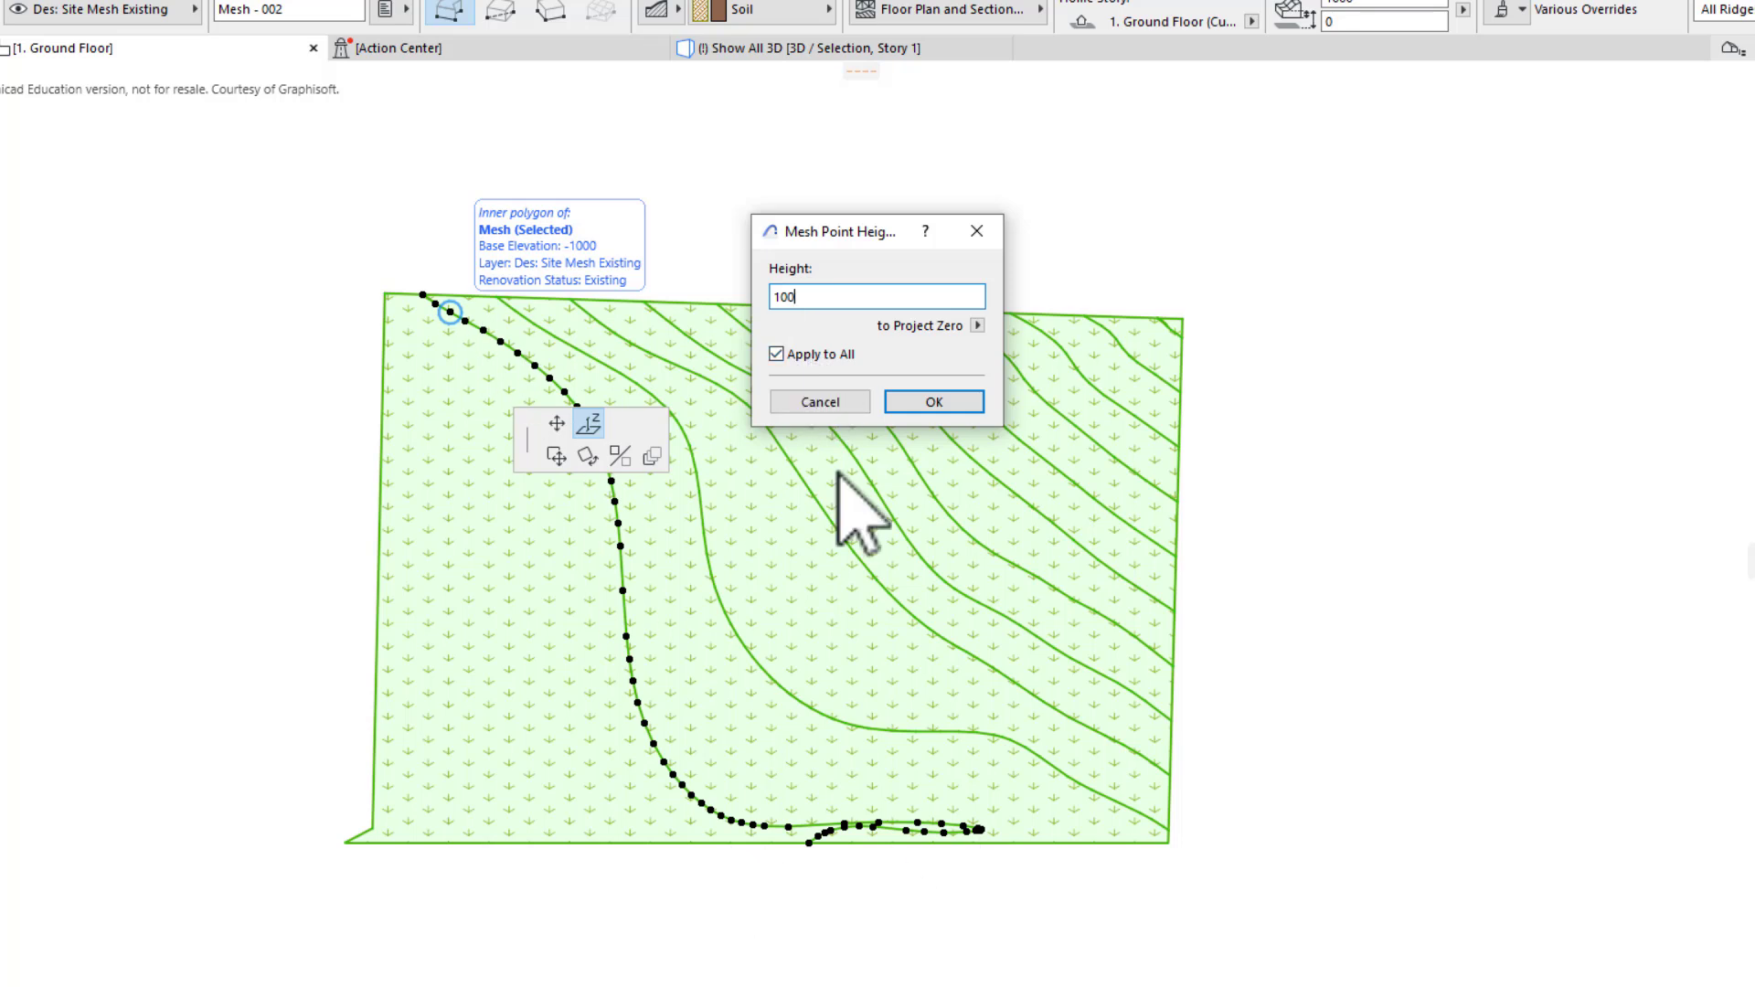
left_click(933, 402)
Set the heights of the second and third contour ridges from the west, applying each to all points of its ridge.
left_click(677, 422)
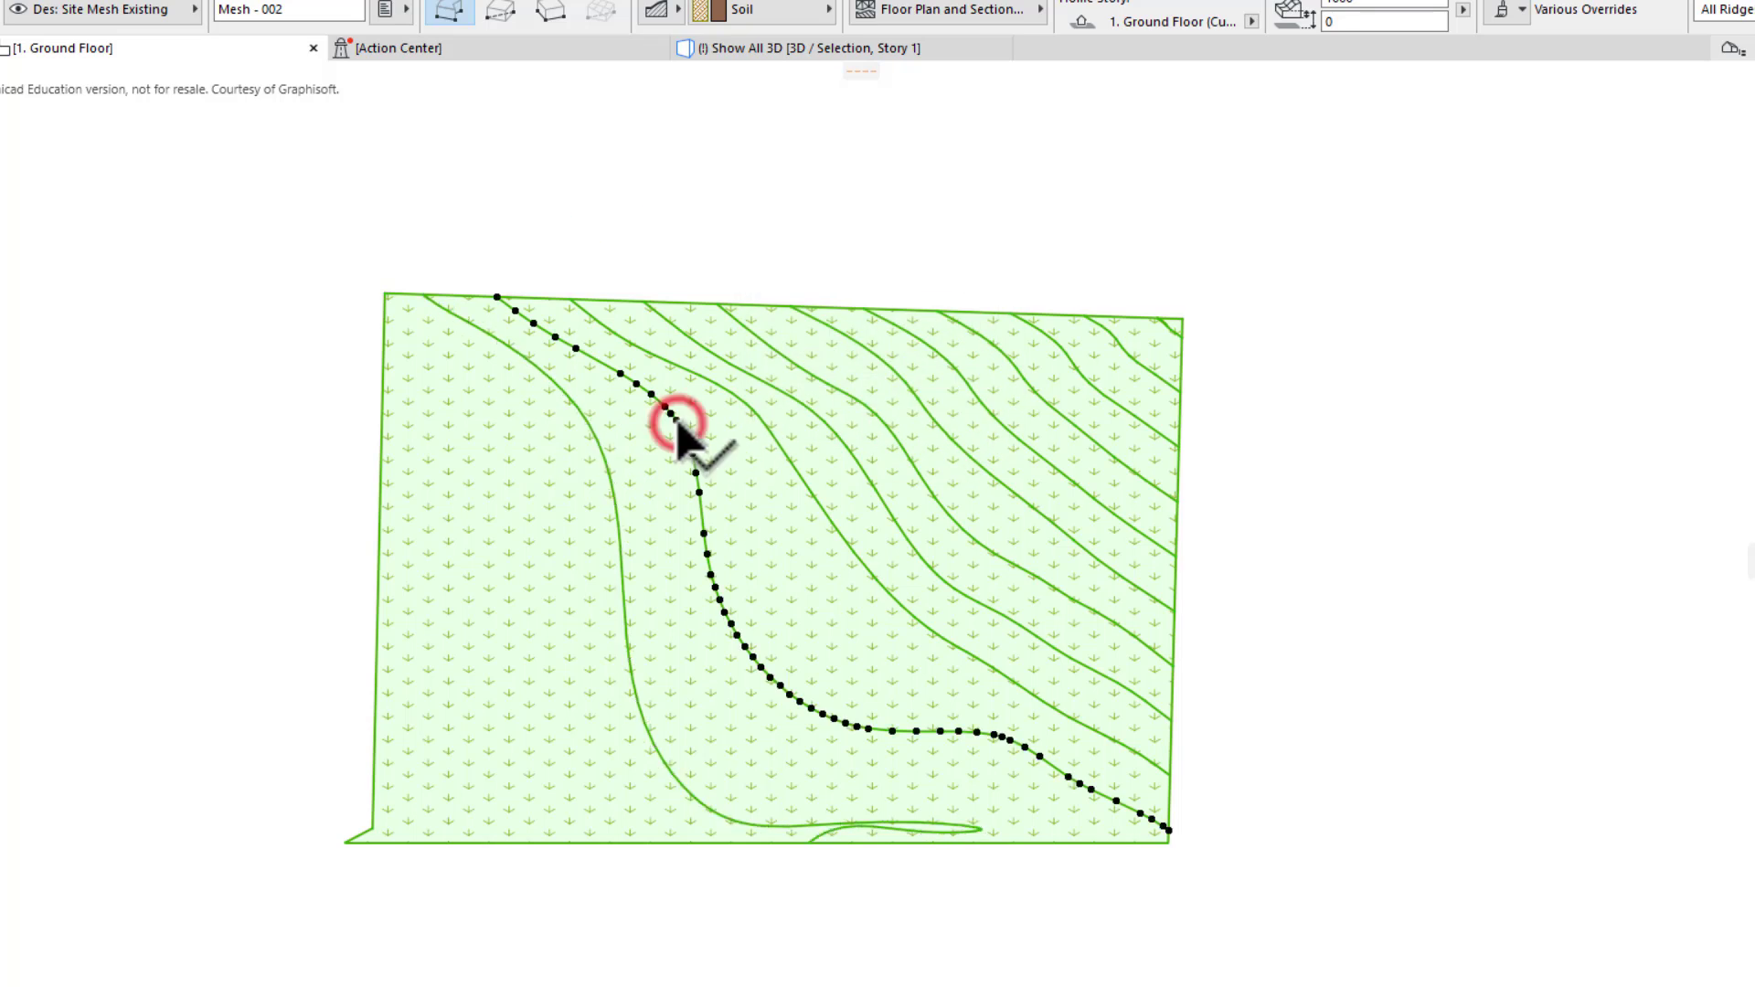
left_click(677, 422)
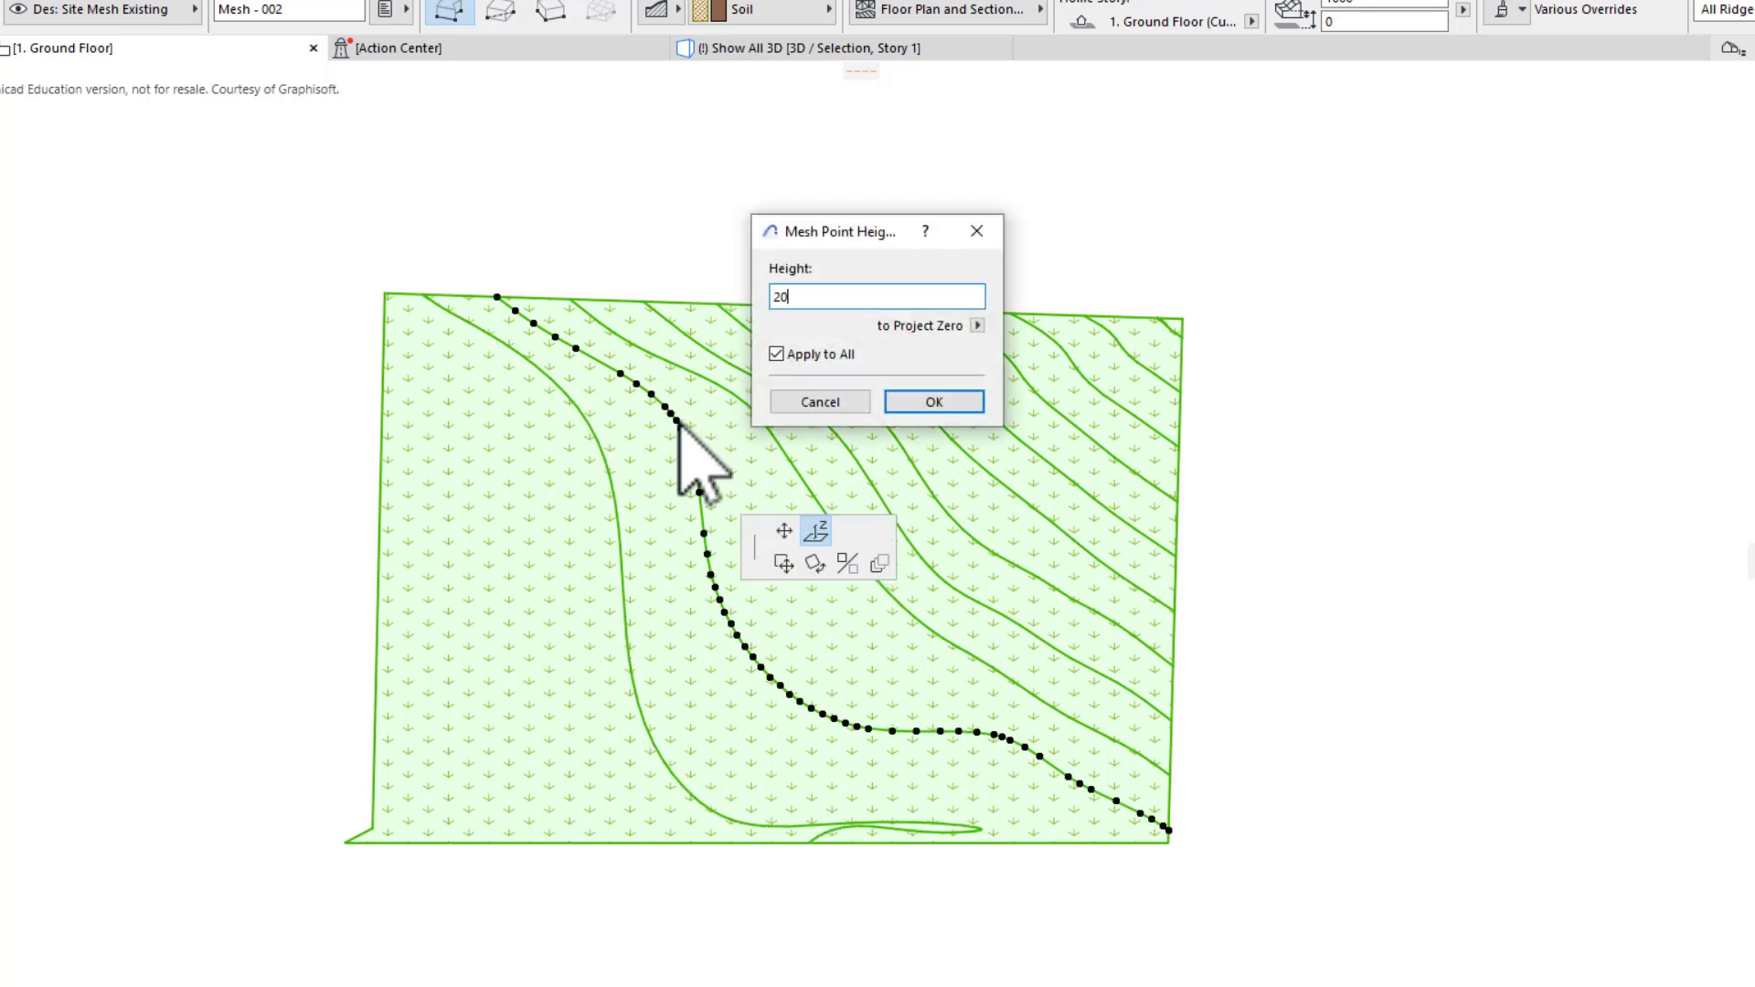
key("Return")
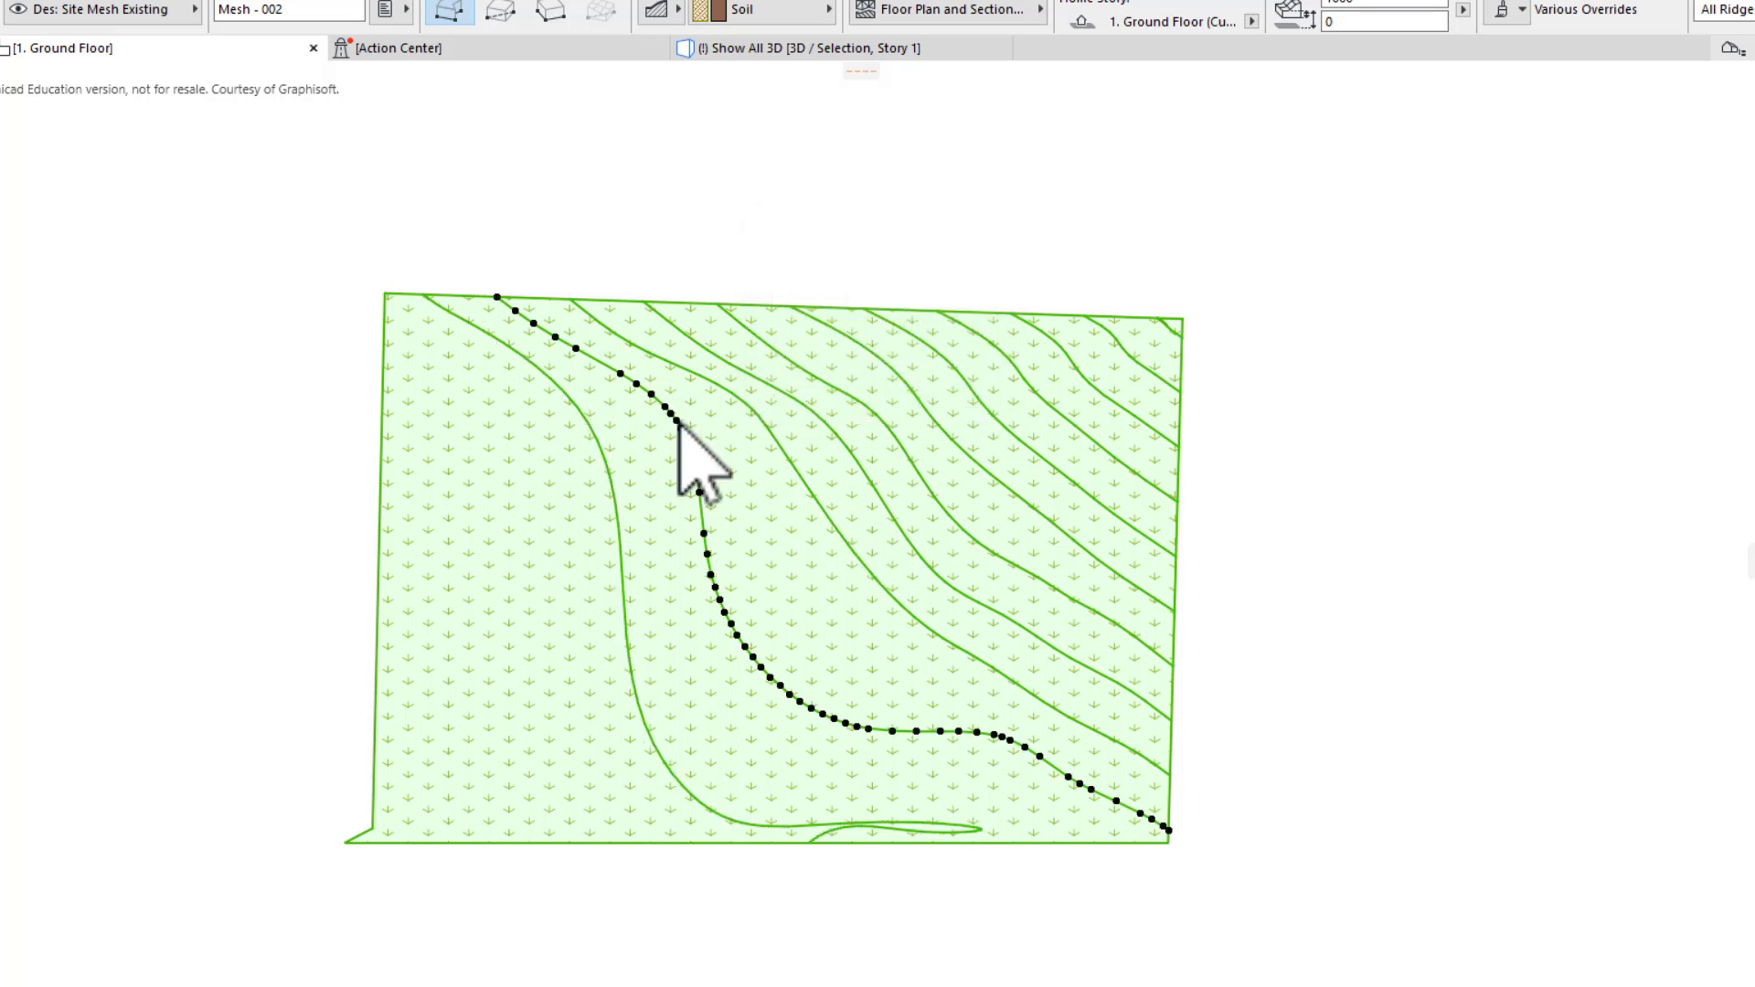
left_click(733, 393)
left_click(735, 400)
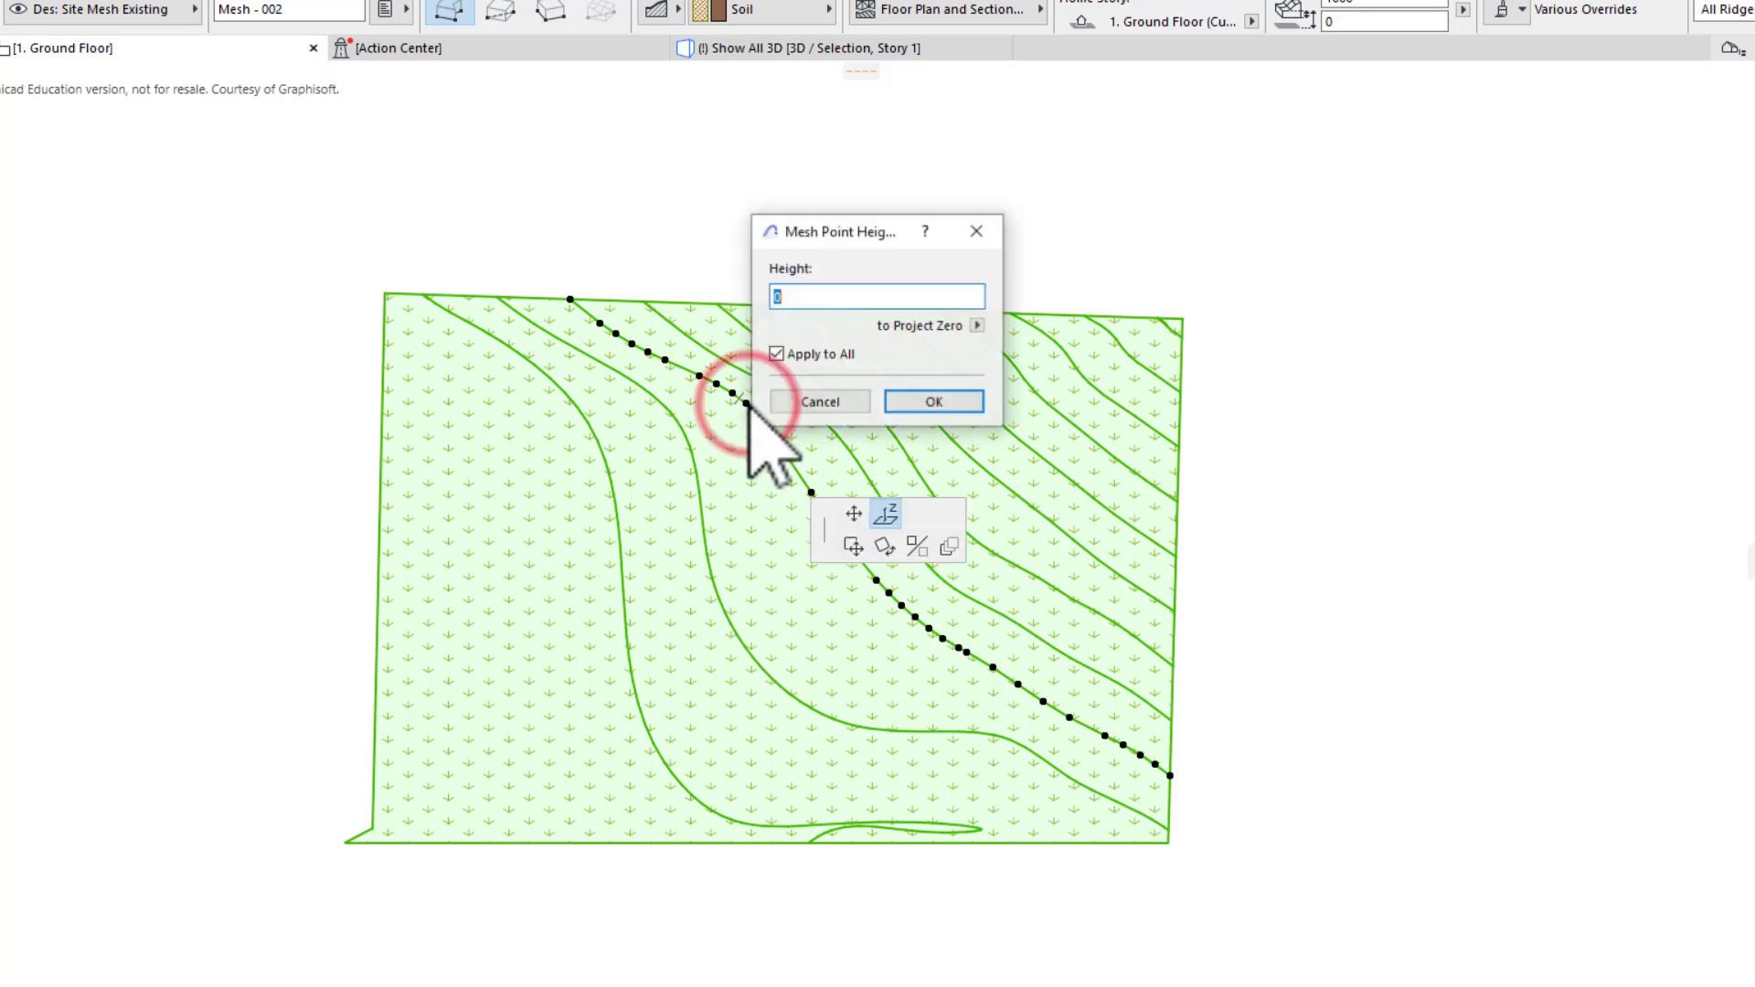
left_click(800, 403)
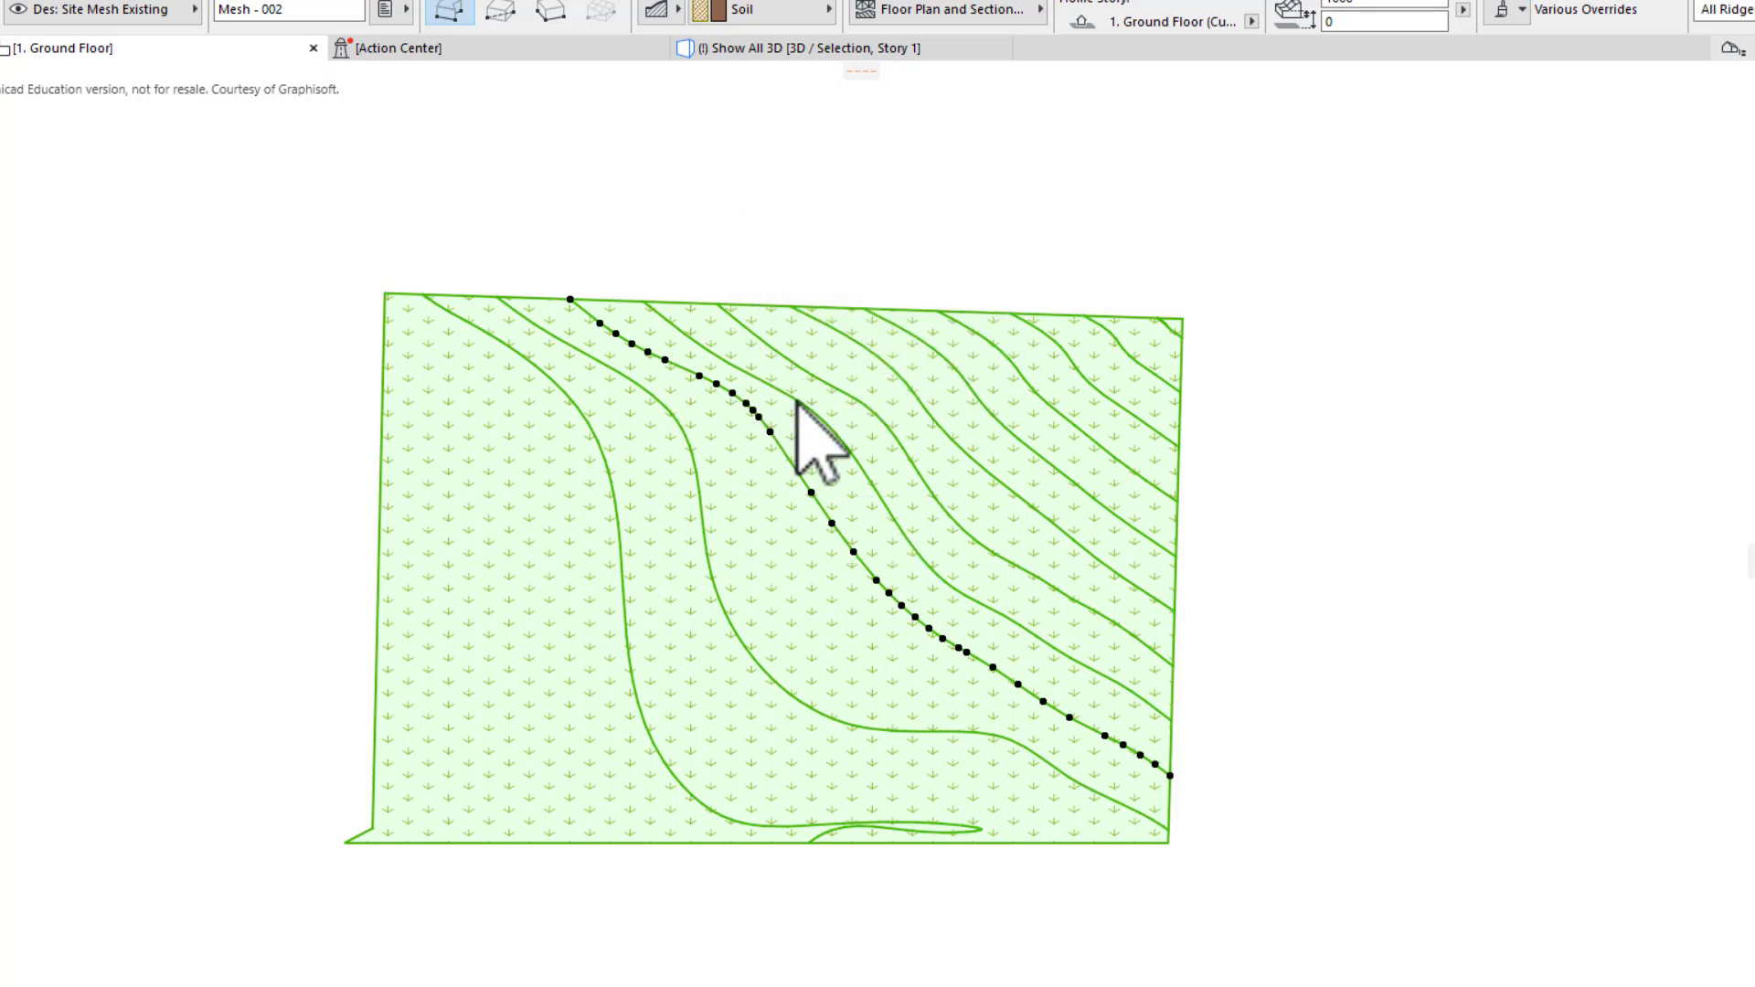
Set all points of the fourth contour ridge from the west to height 400 and those of the fifth to 500.
left_click(811, 413)
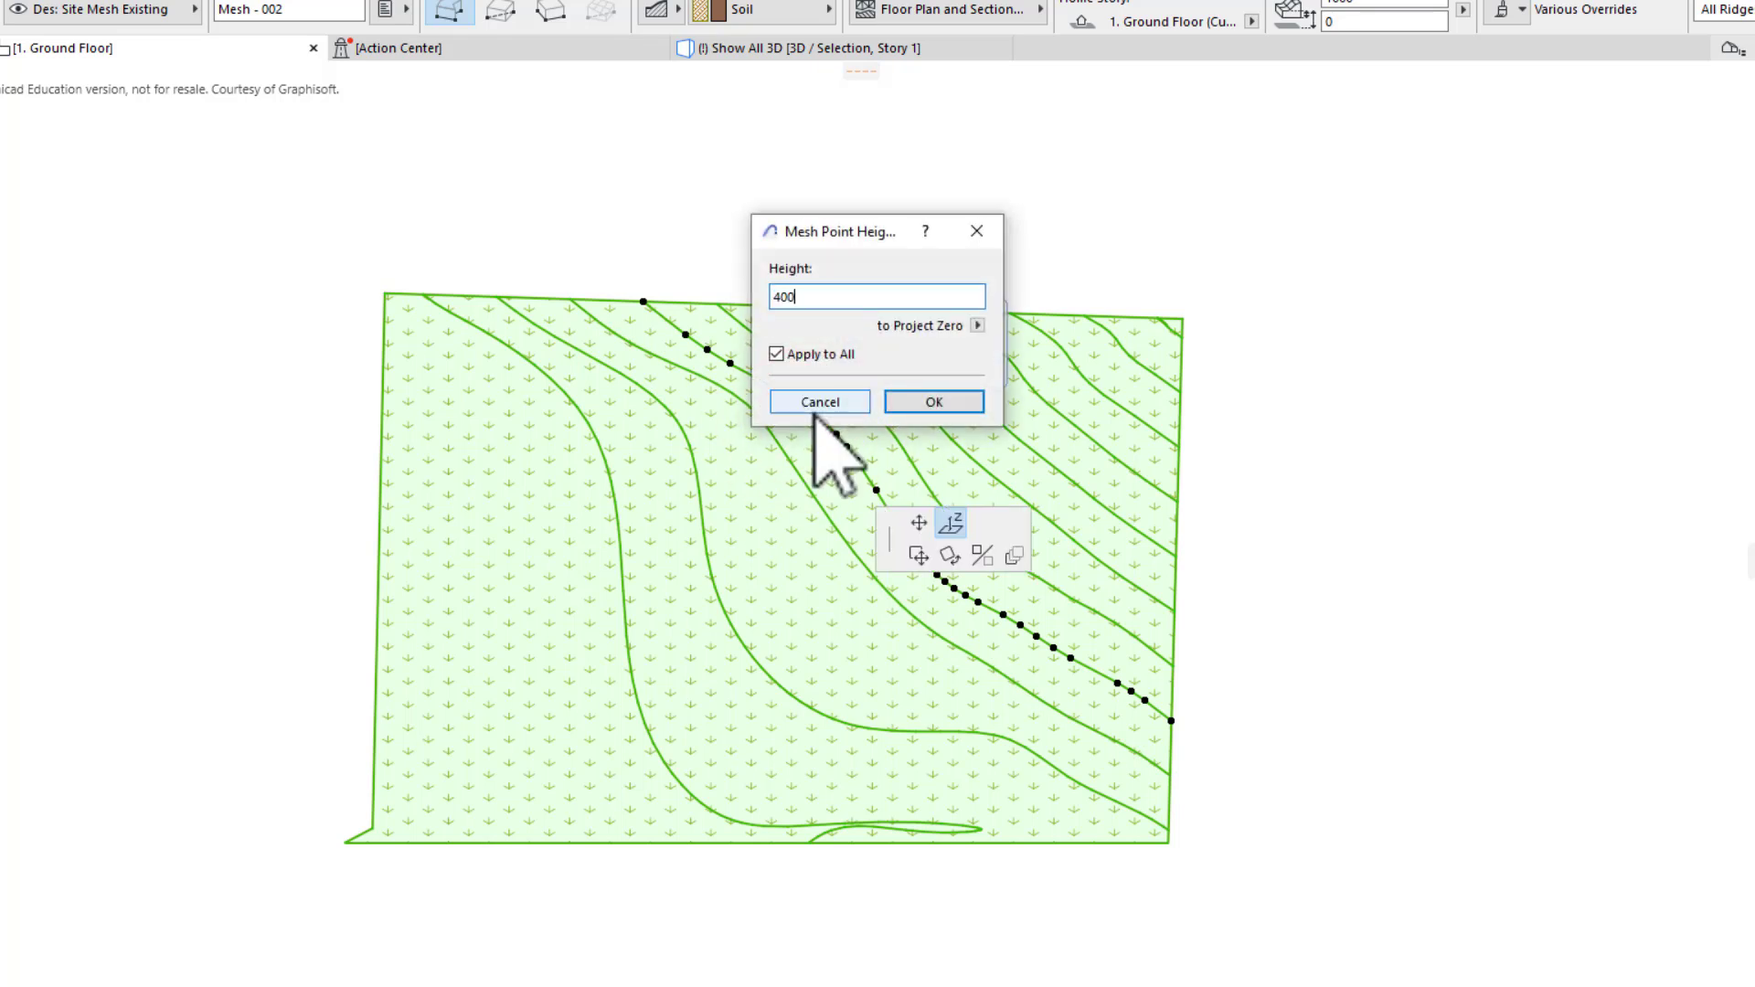
key("Return")
left_click(850, 398)
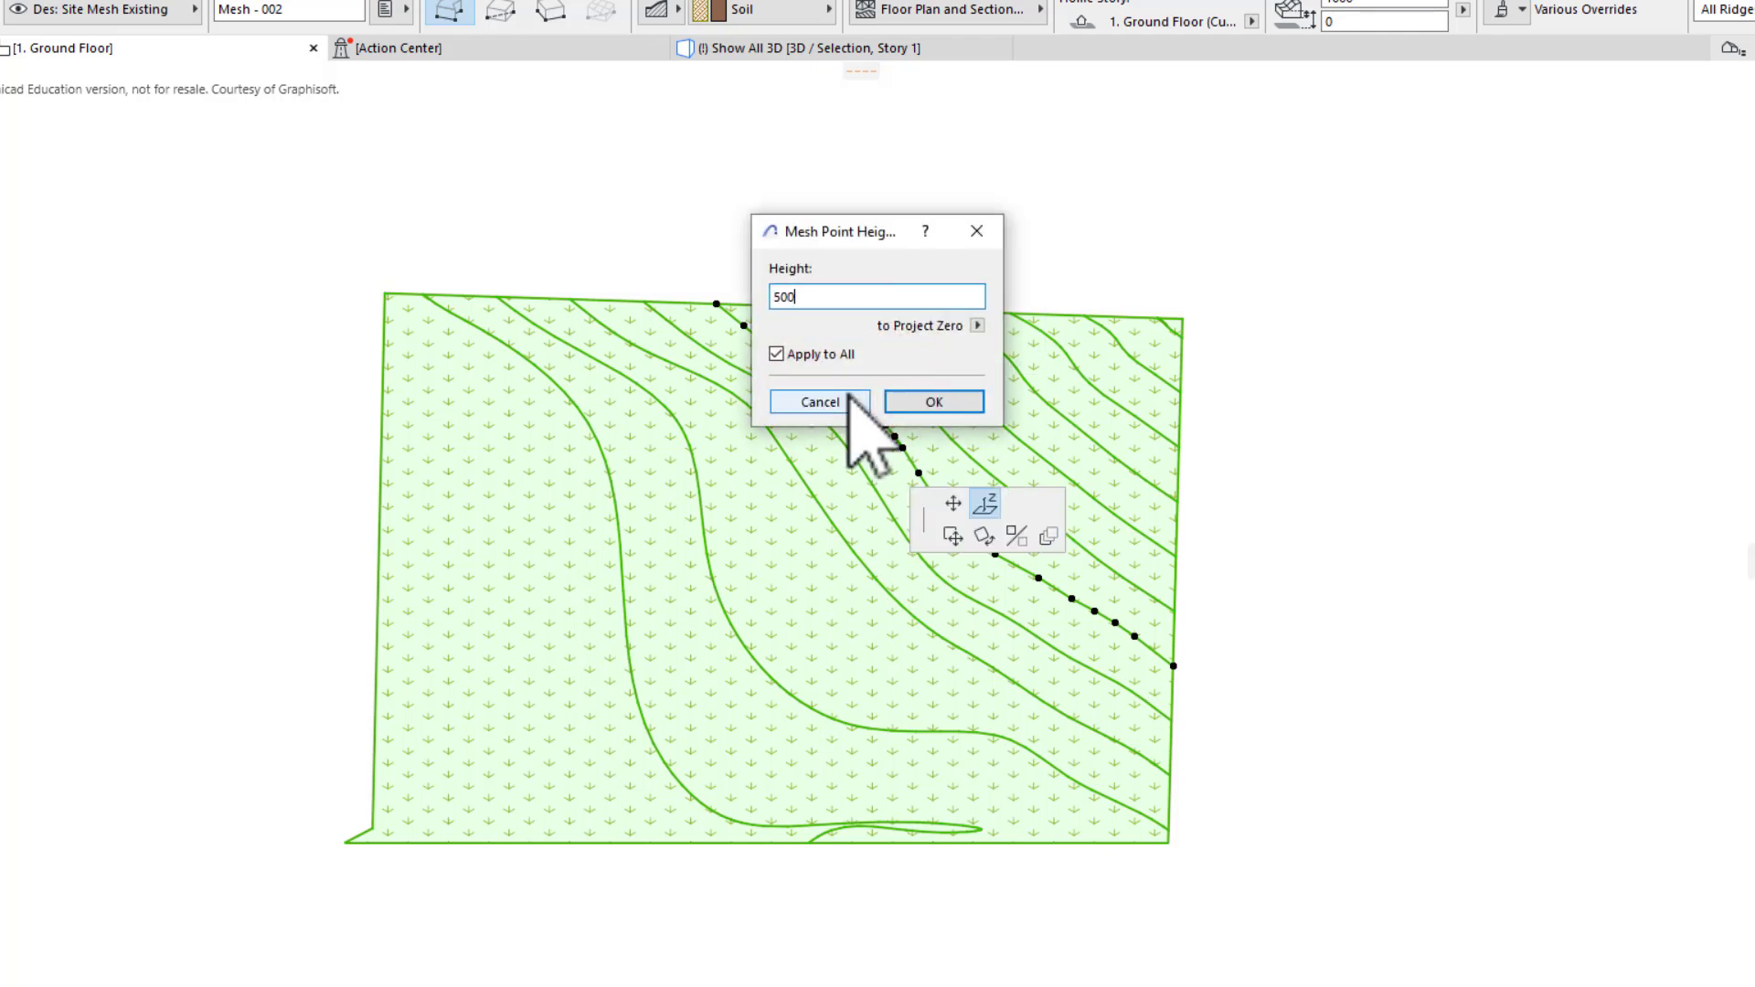
key("Return")
Set the height of all points on the sixth contour ridge from the west, and set the seventh ridge's points to 700.
left_click(909, 386)
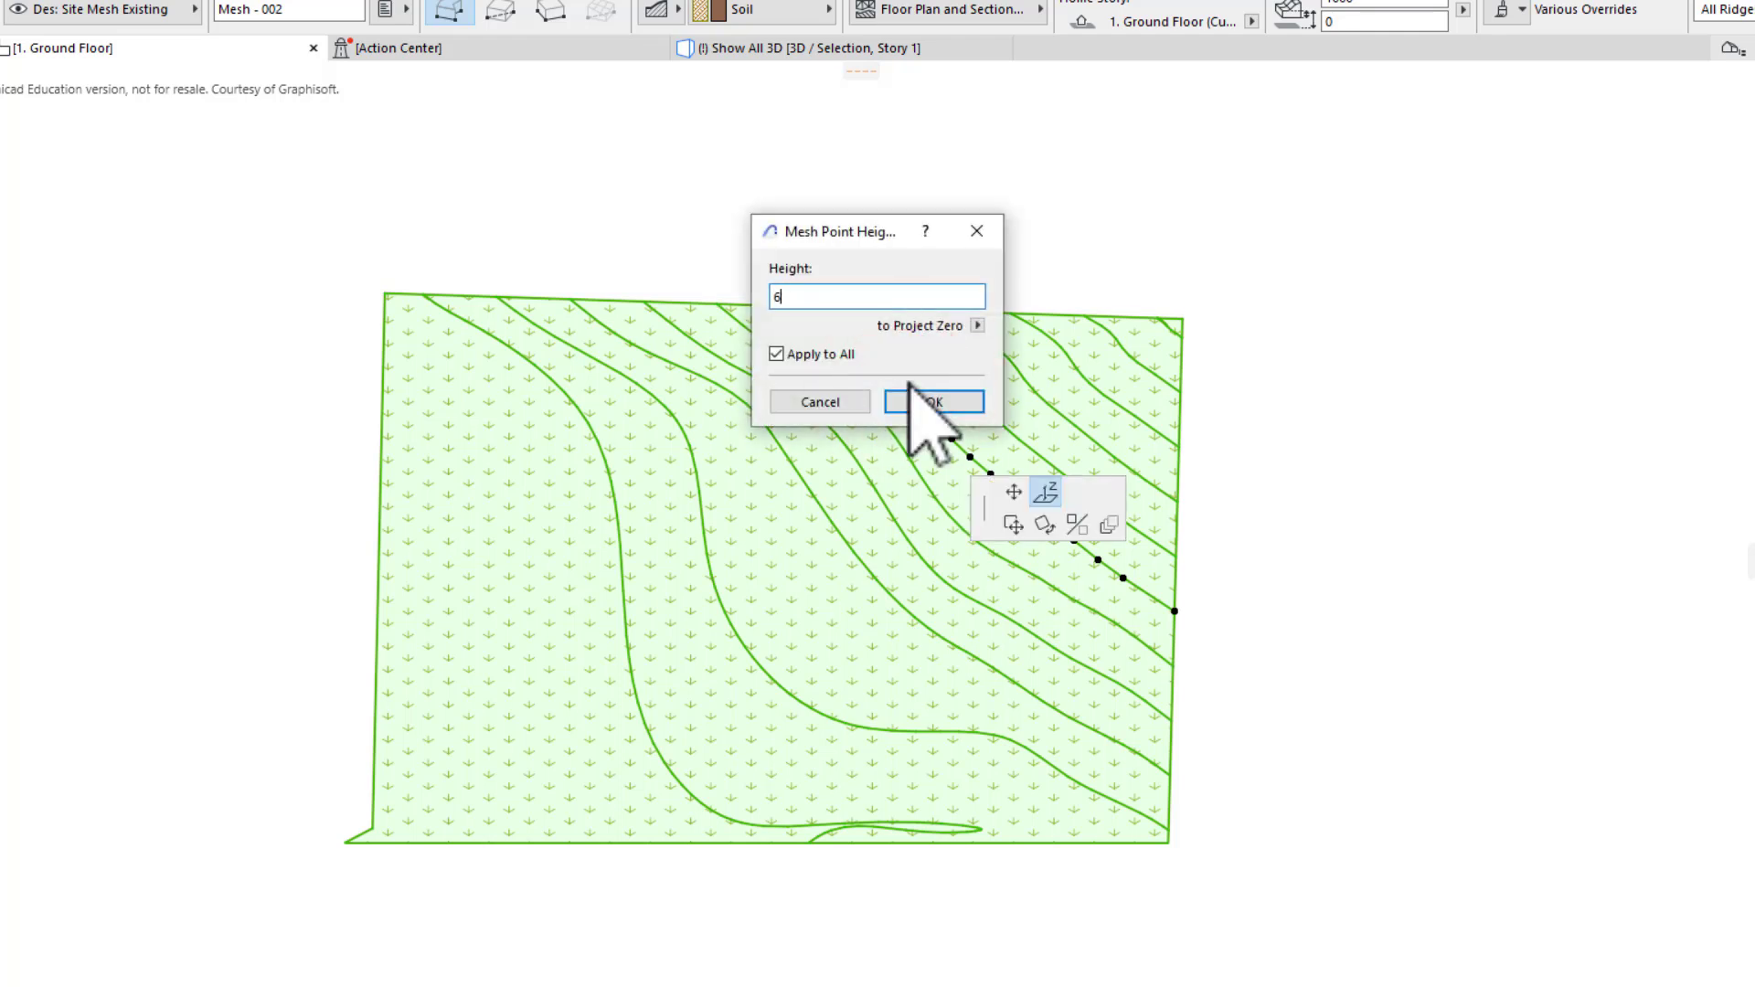
key("Return")
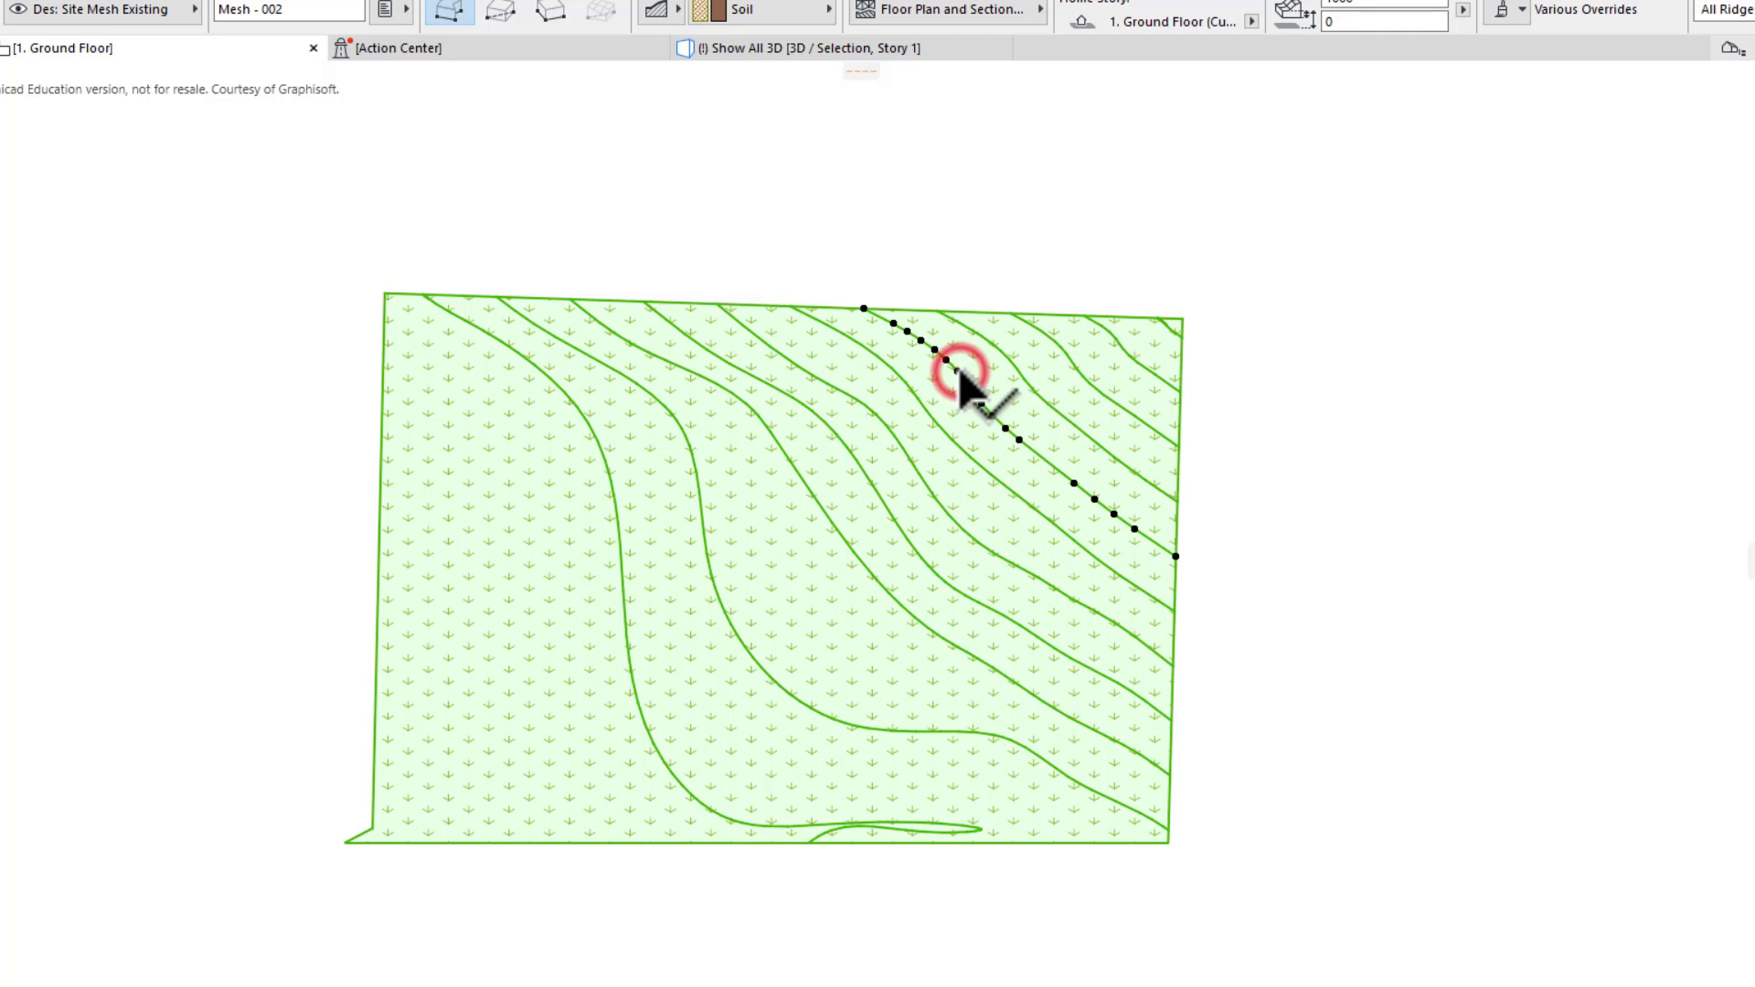
type("7")
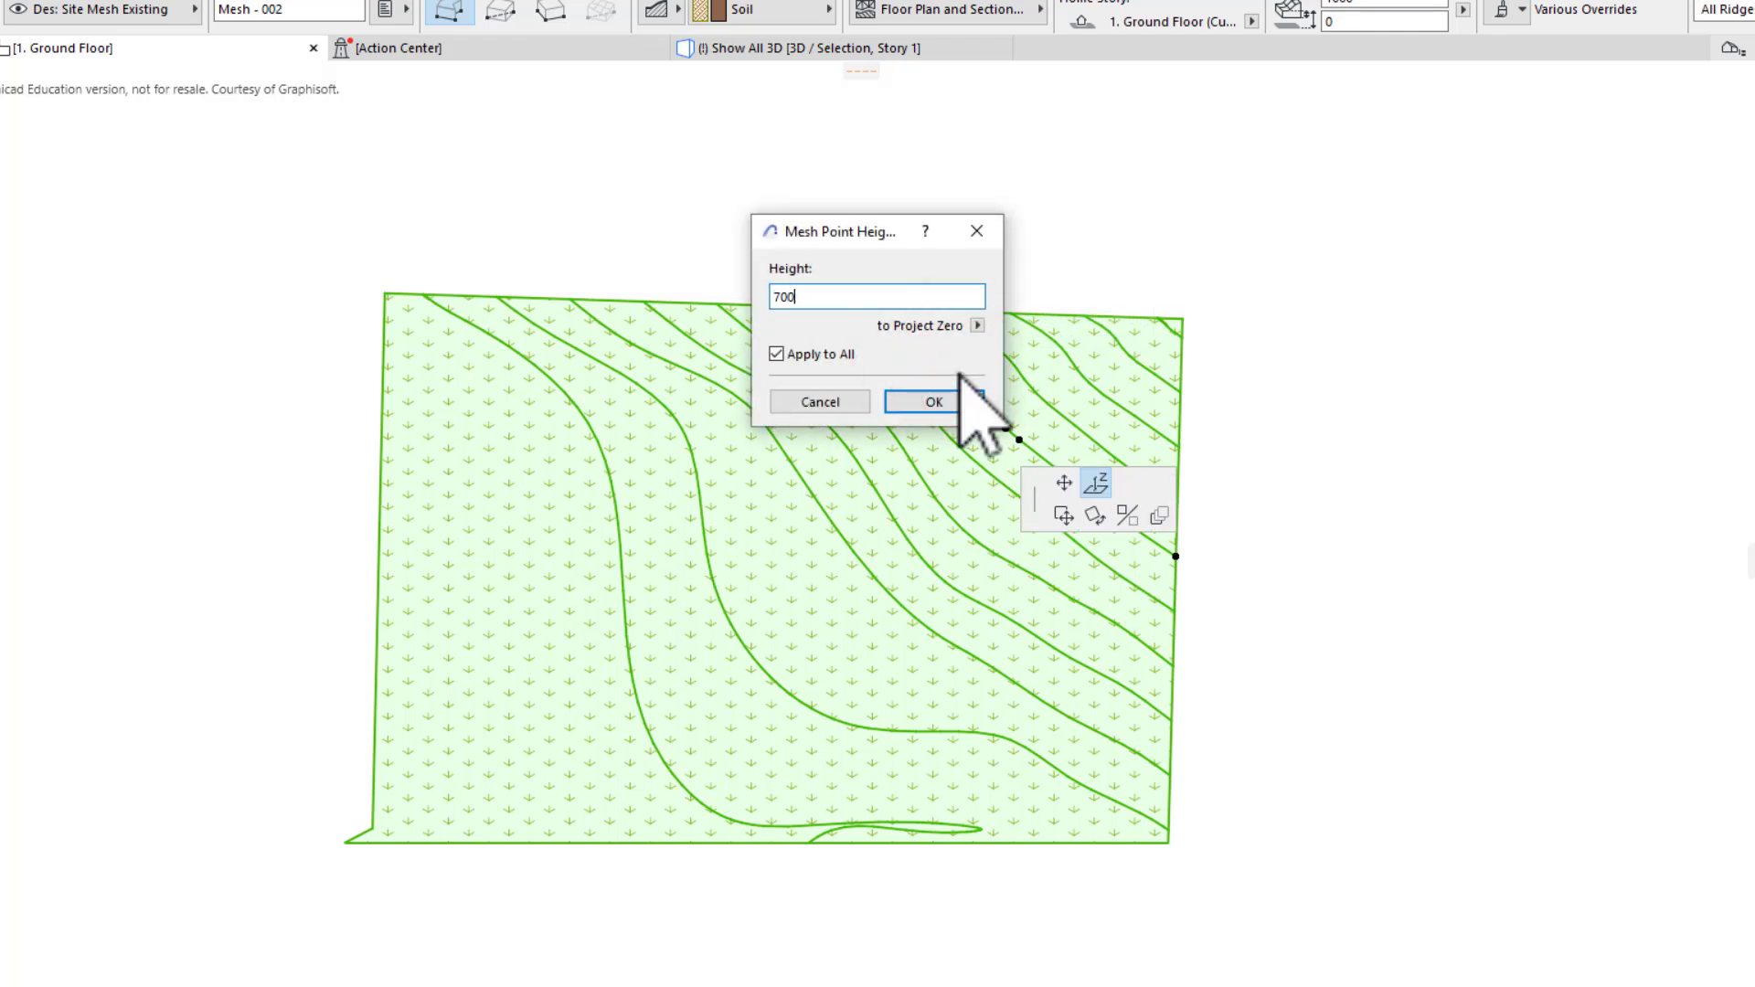
type("00")
key("Return")
Set all points of the eighth contour ridge from the west to height 800 and those of the ninth to 900.
left_click(1014, 358)
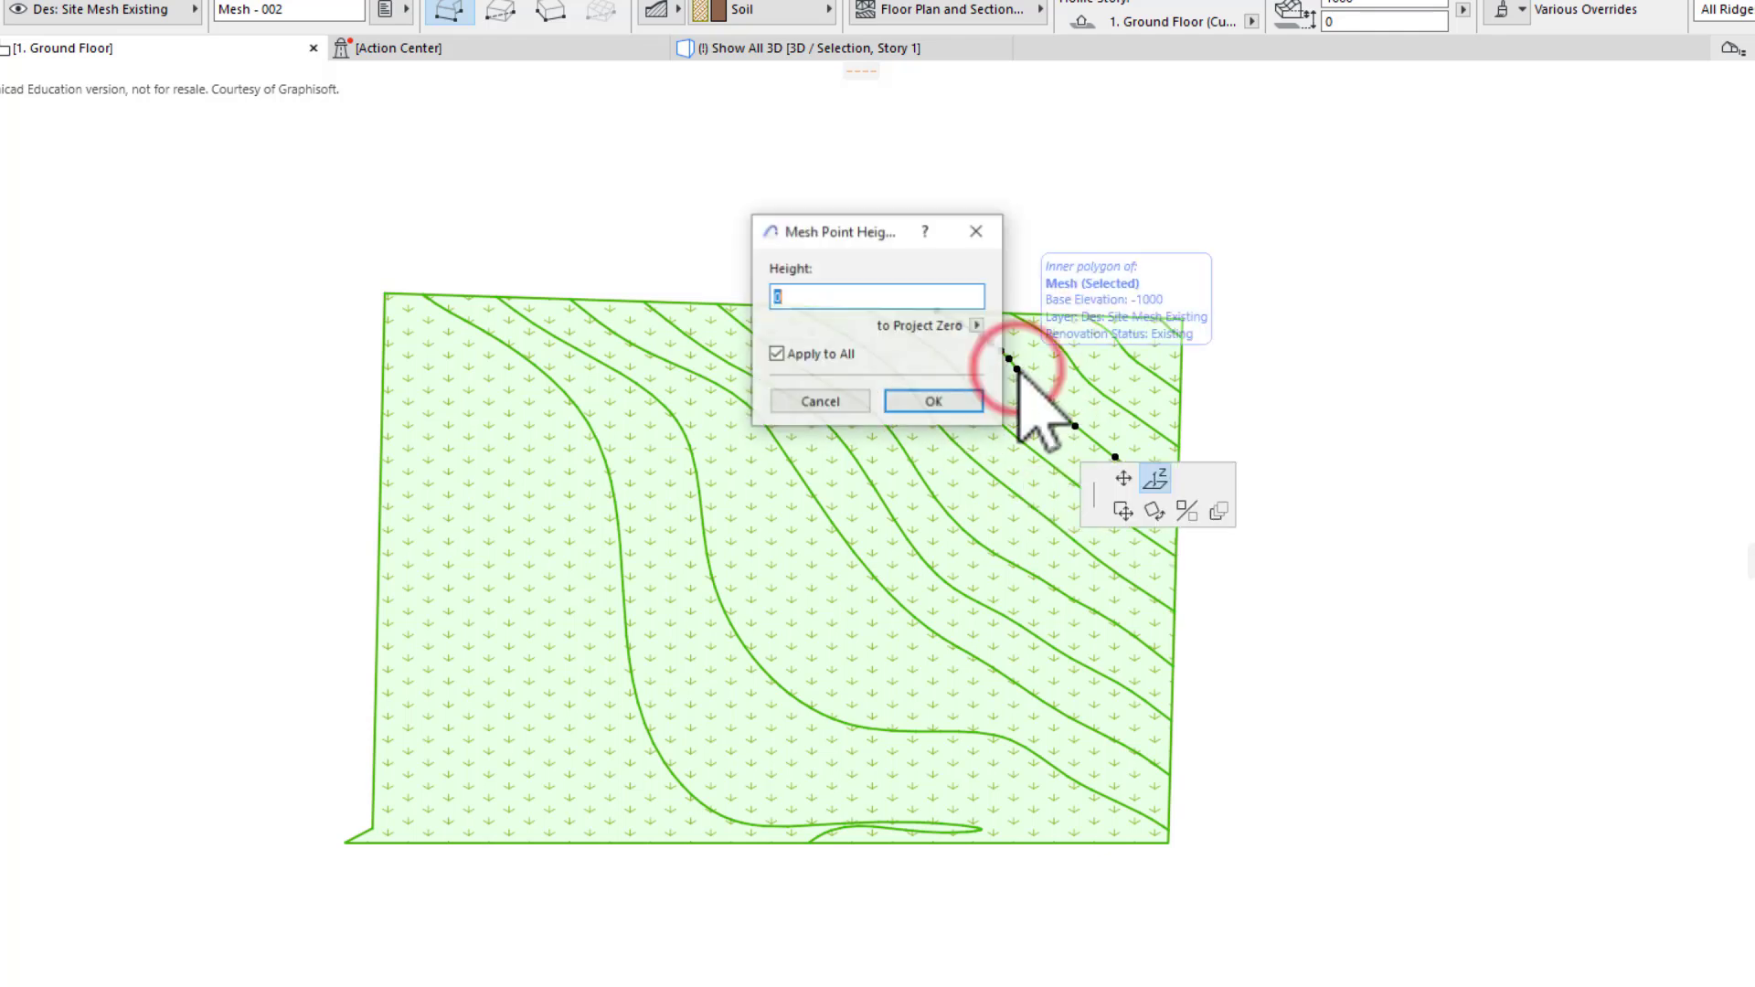
type("800")
key("Return")
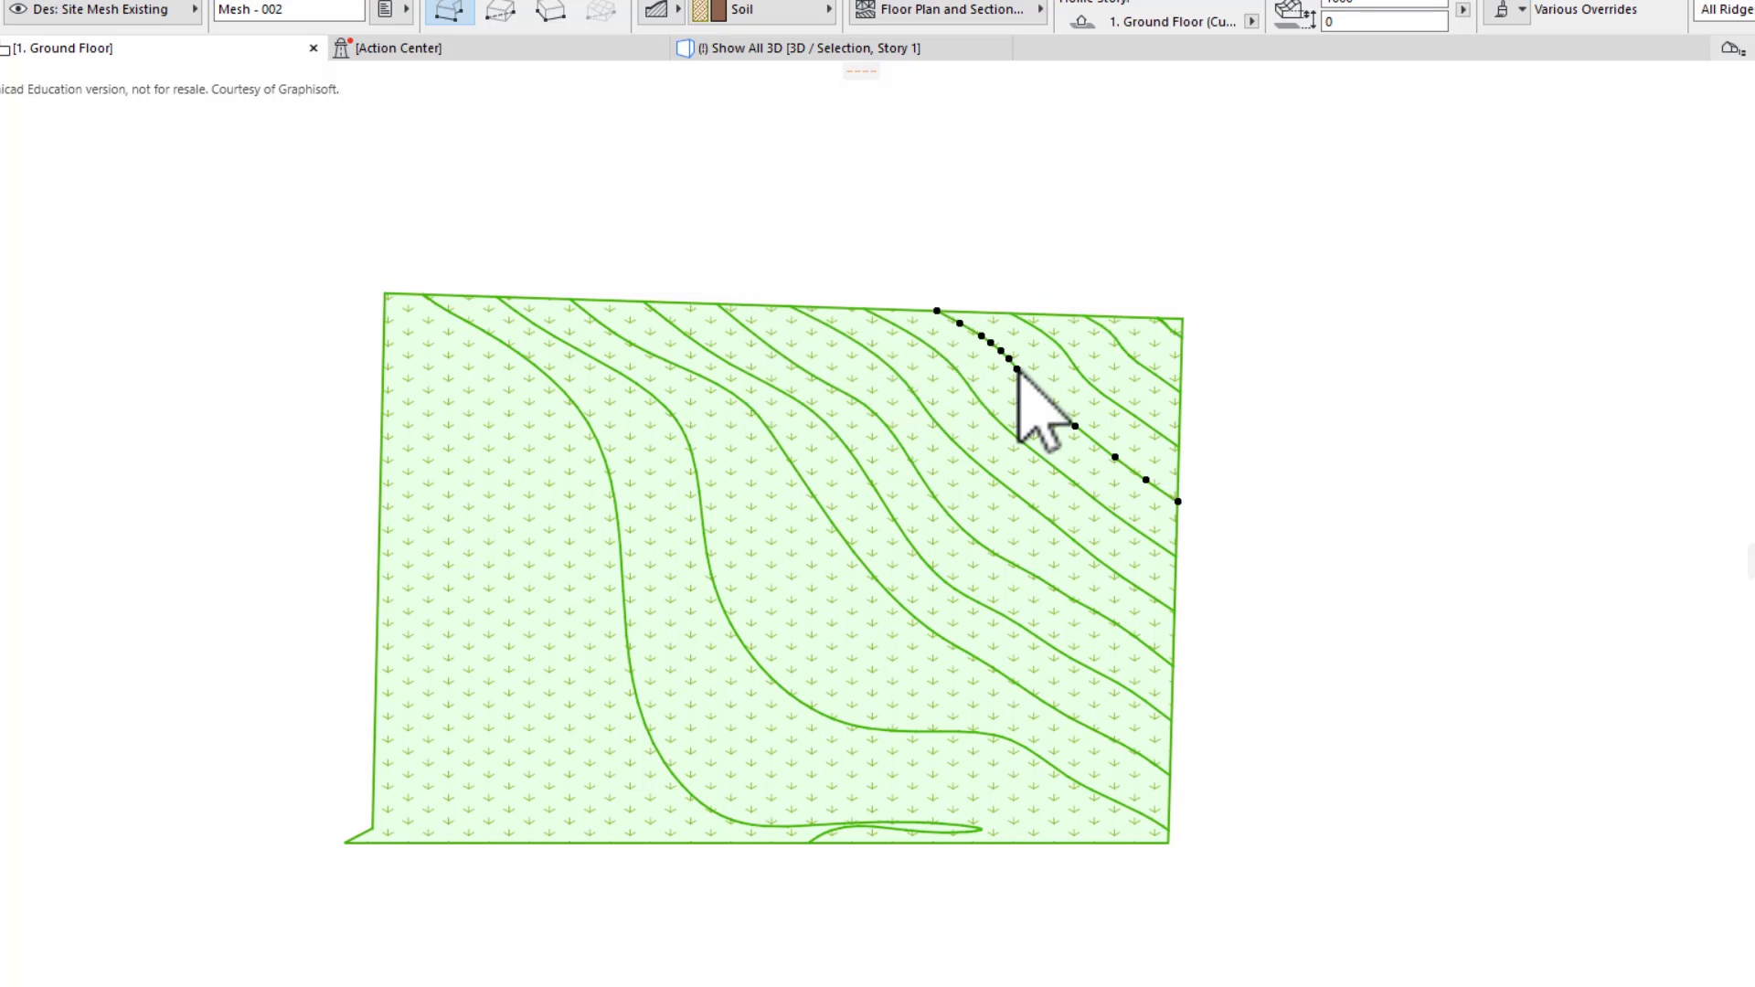
left_click(1067, 364)
left_click(1080, 370)
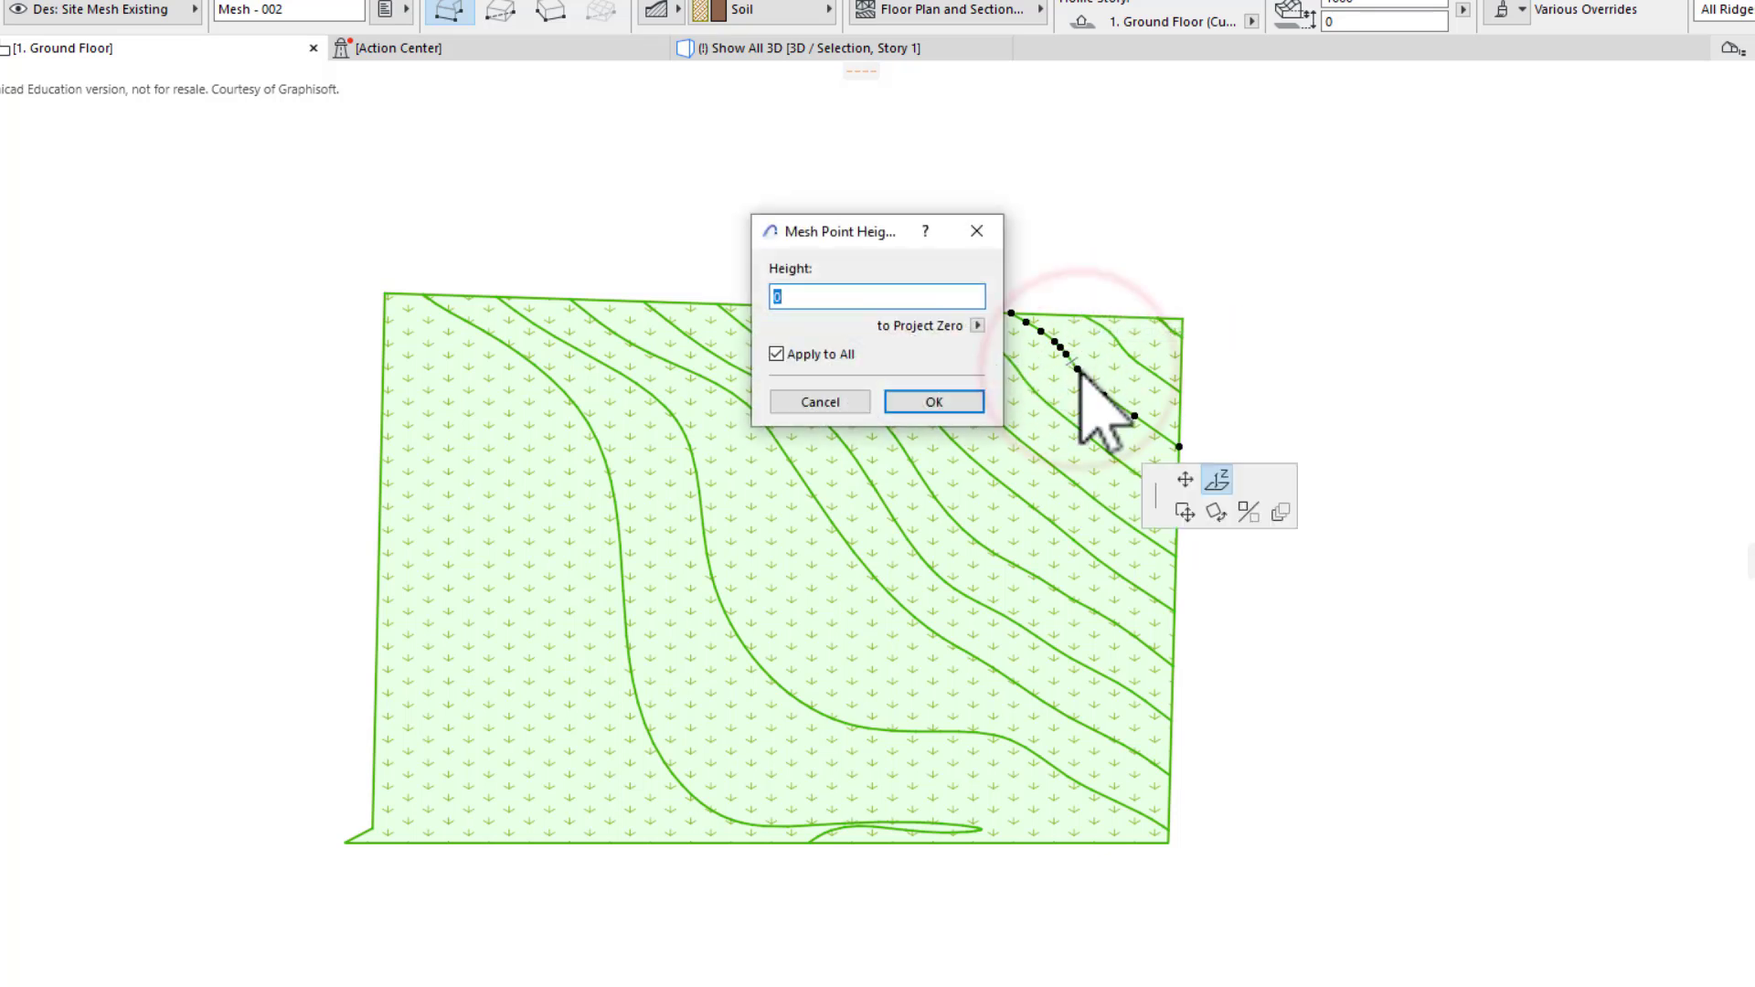
type("900")
key("Return")
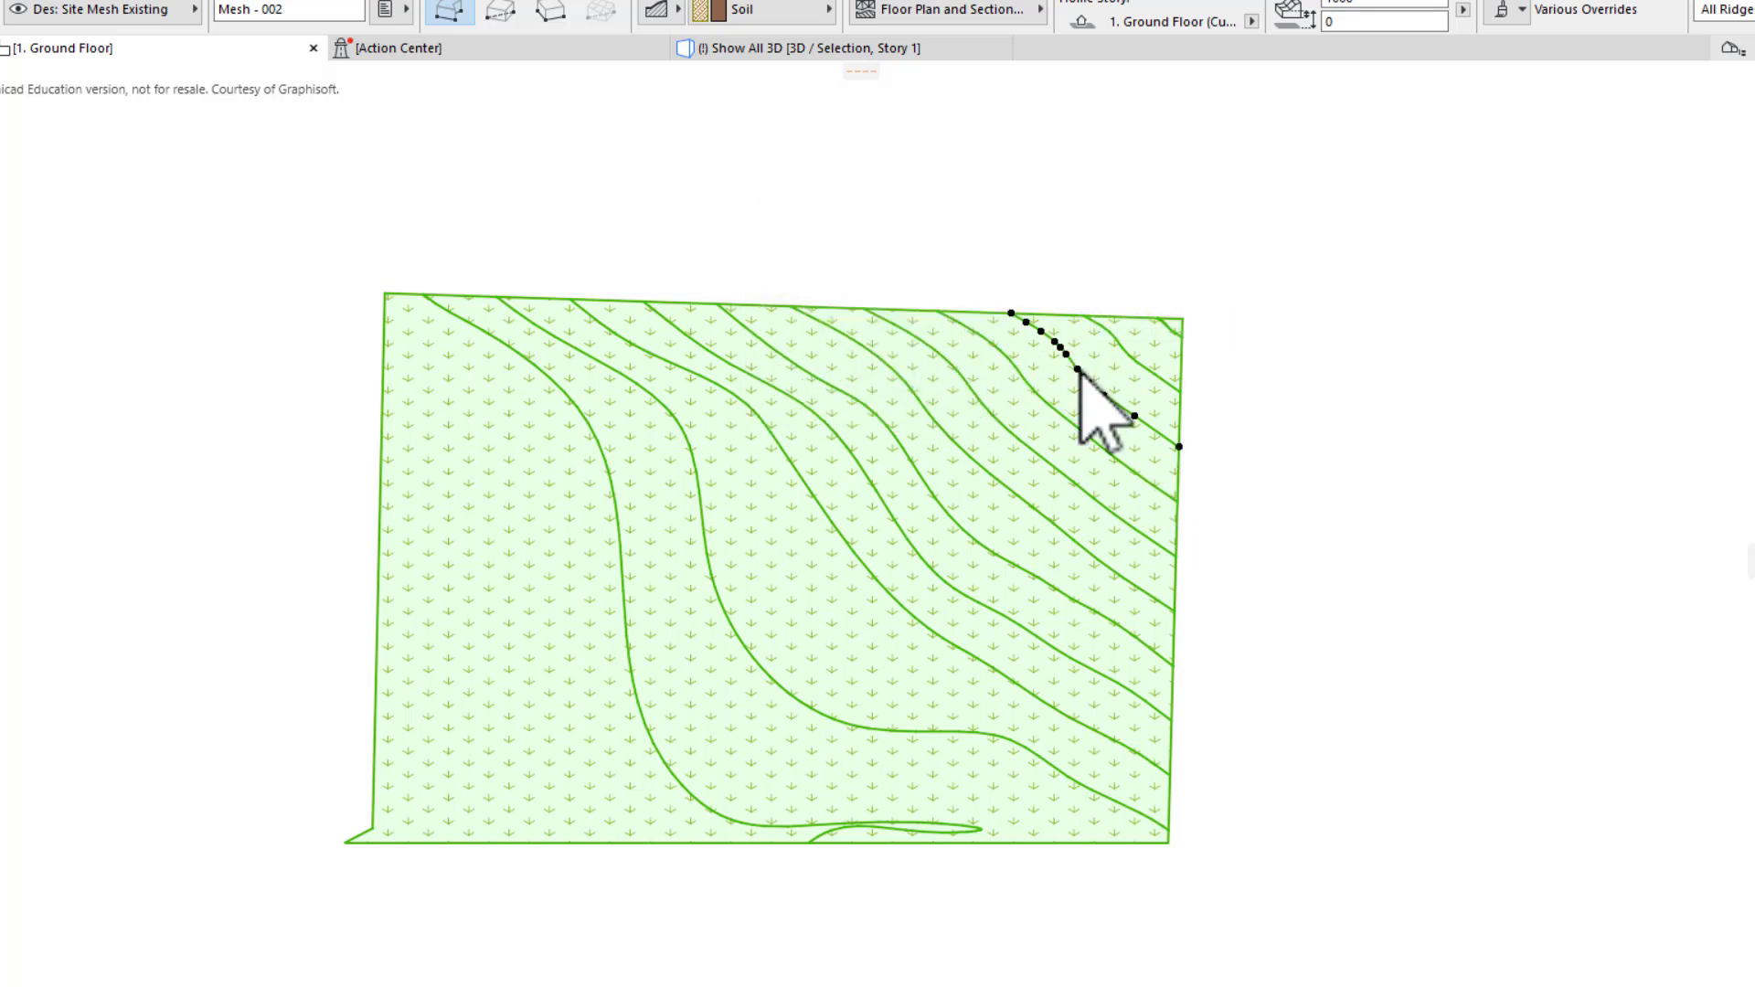
Set the height of the tenth contour ridge from the west to 1000 to Project Zero, applied to all its points.
left_click(1124, 348)
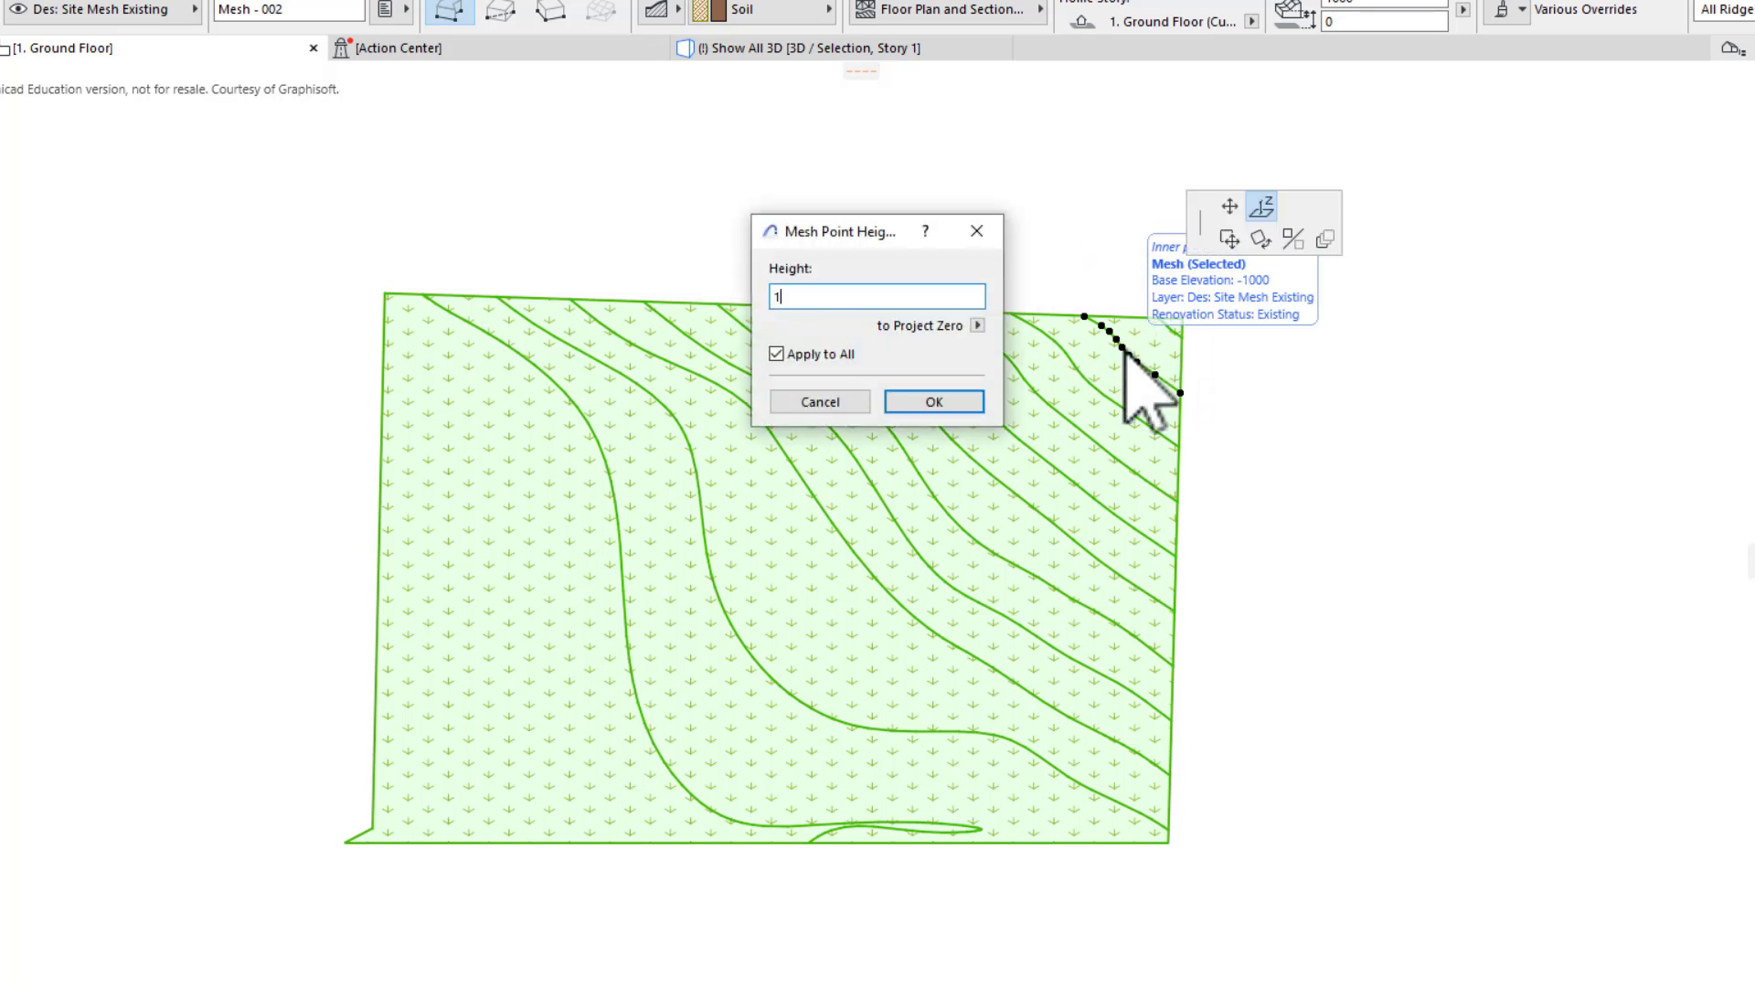
type("1000")
key("Return")
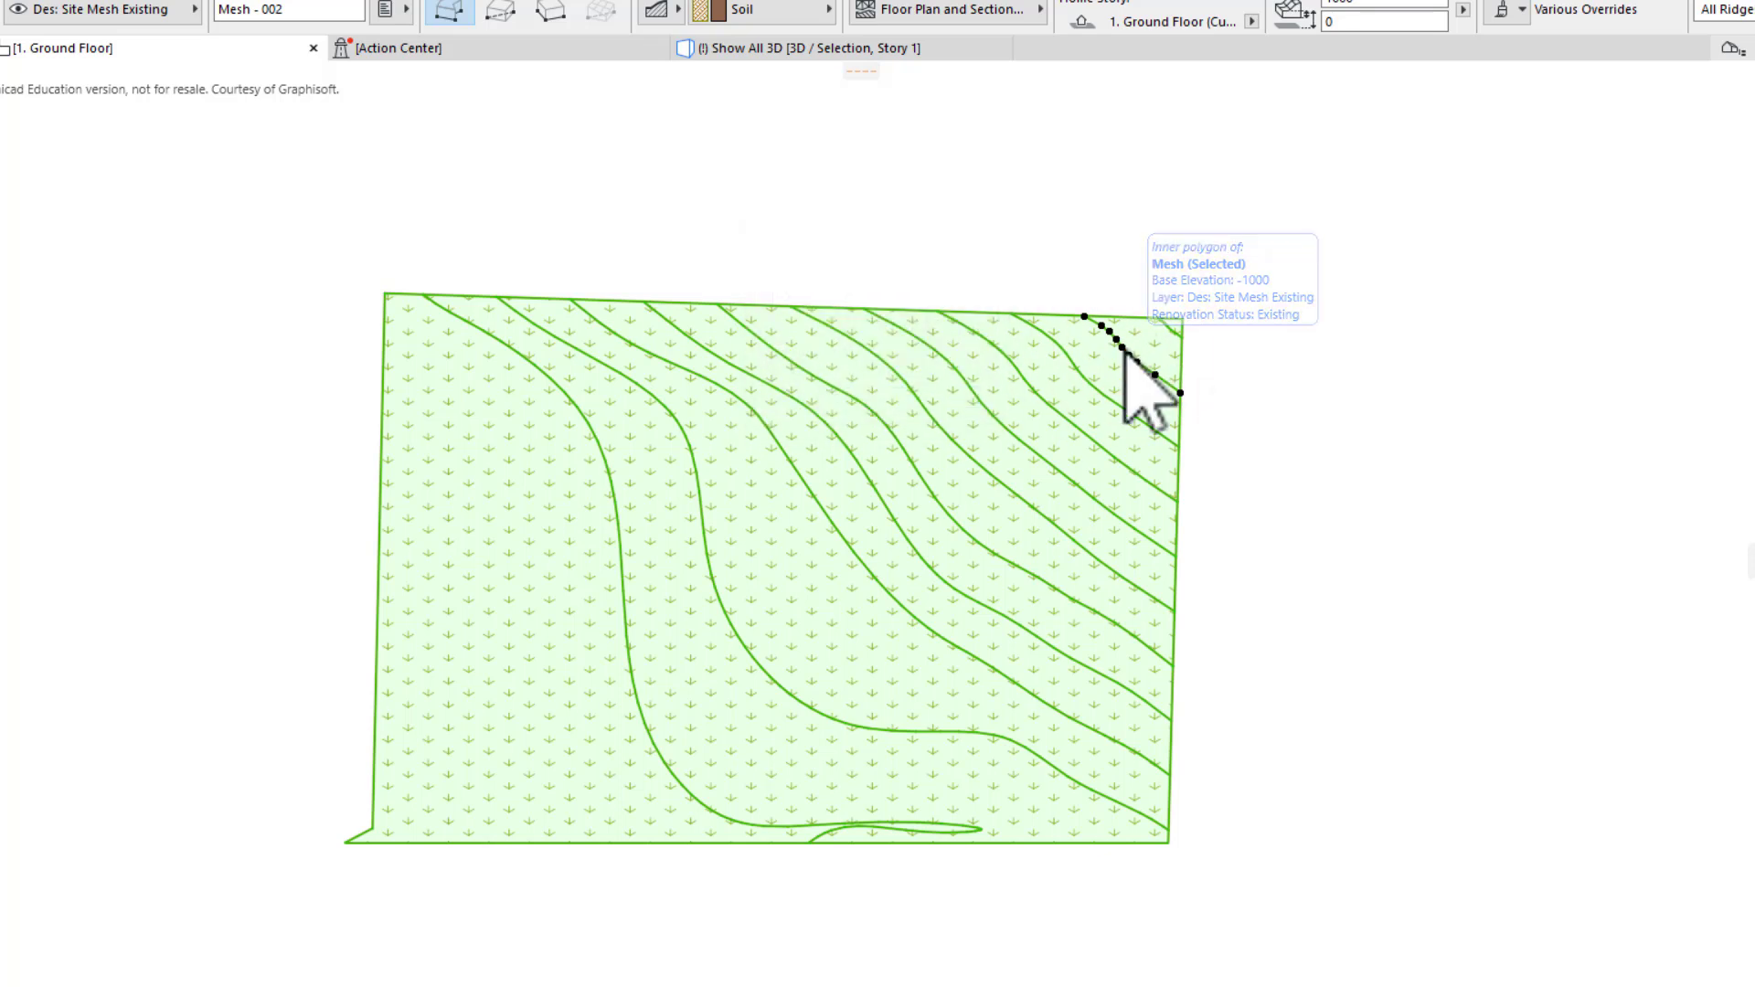
Set all points of the last contour ridge, at the mesh's northeast corner, to height 1100 relative to Project Zero.
left_click(1173, 326)
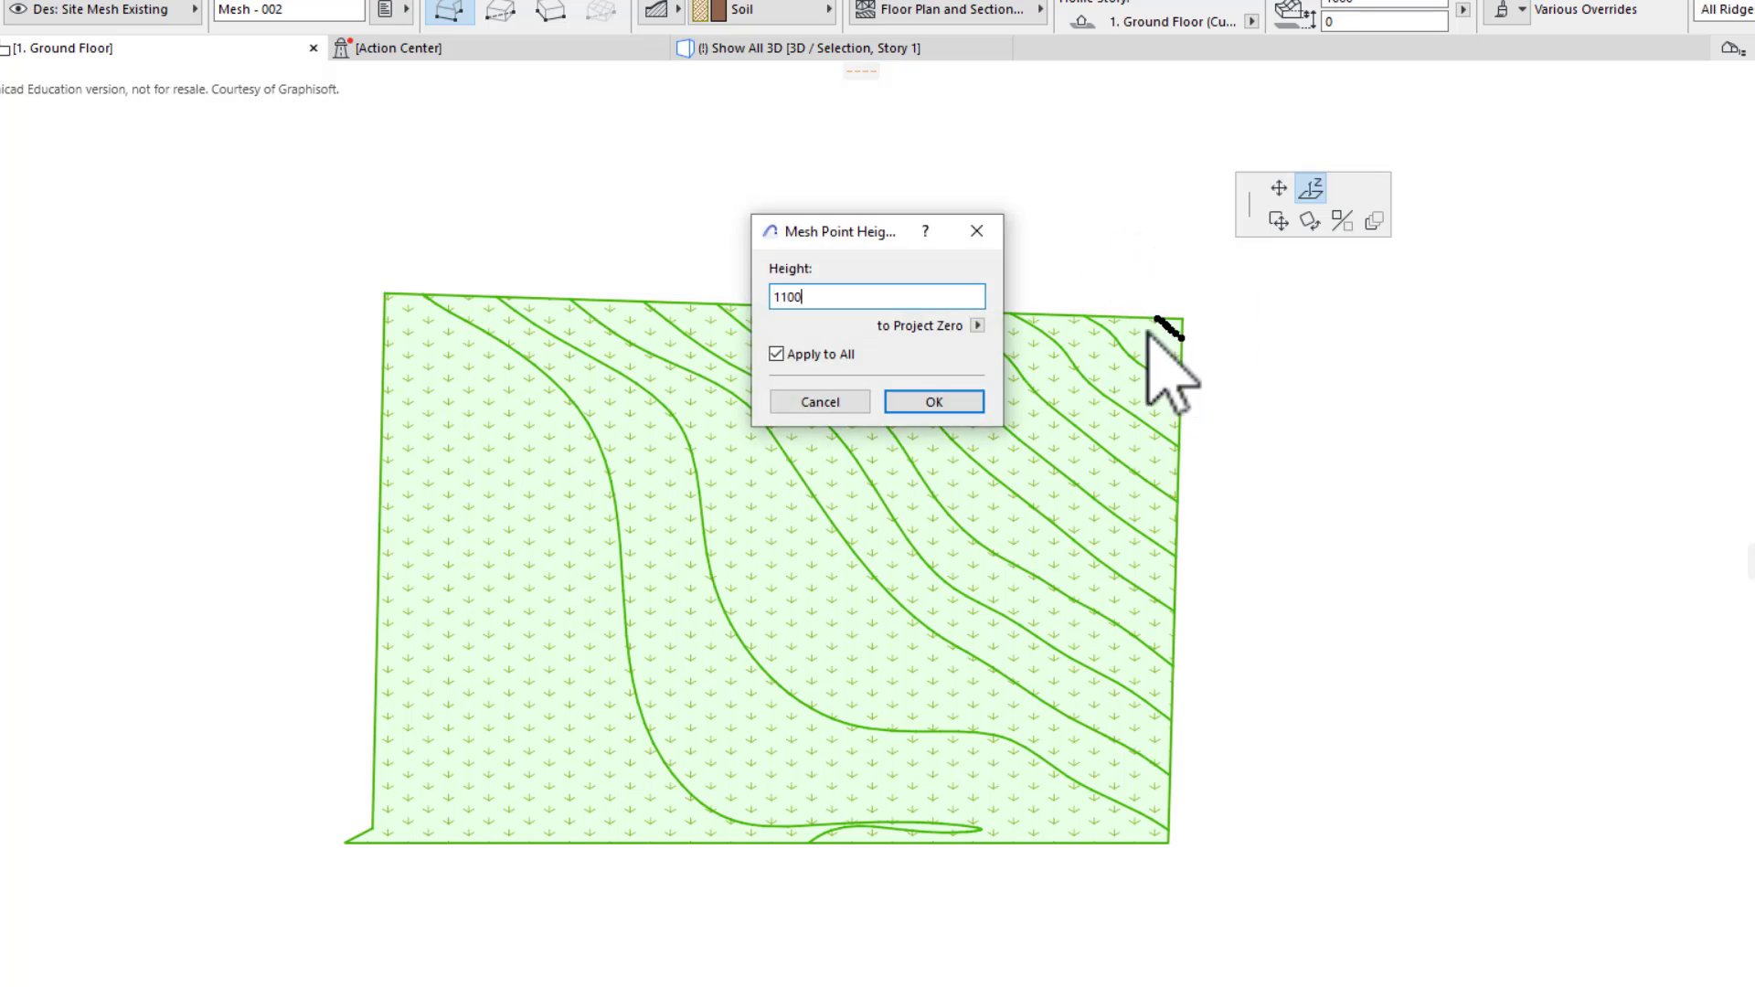
type("1100")
key("Return")
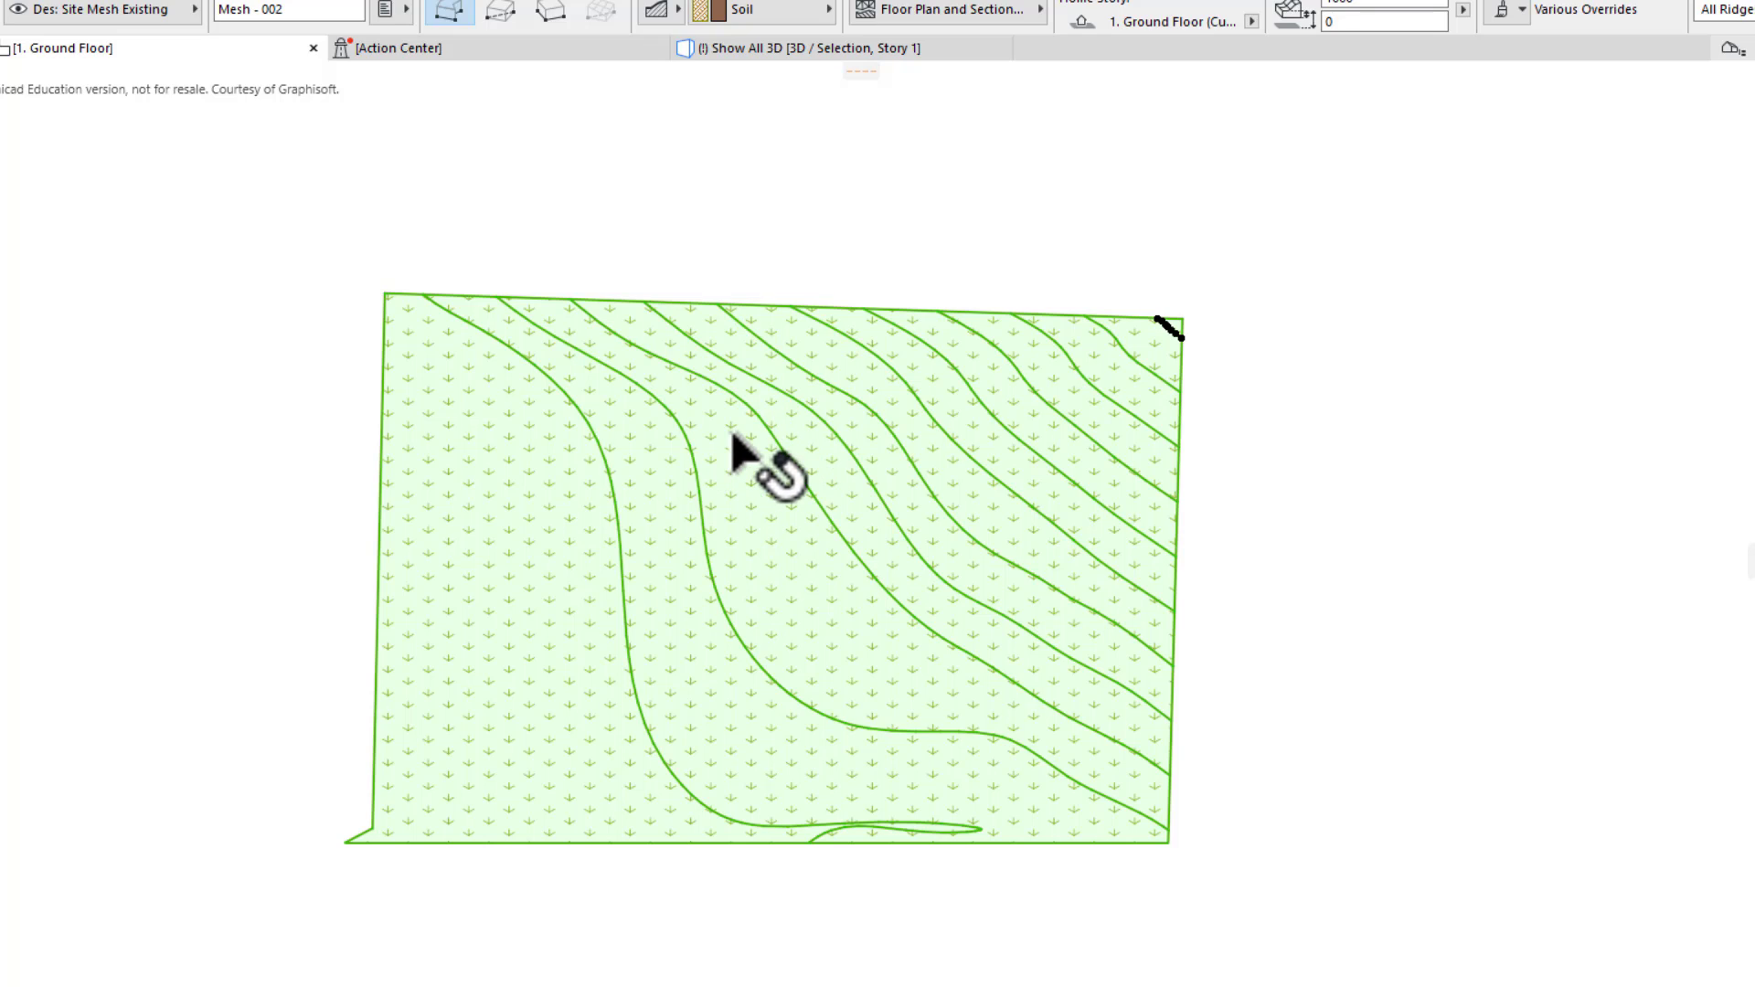
Show only the selected mesh in 3D and examine its sloping surface and contour ridges from several sides.
left_click(732, 442)
right_click(733, 444)
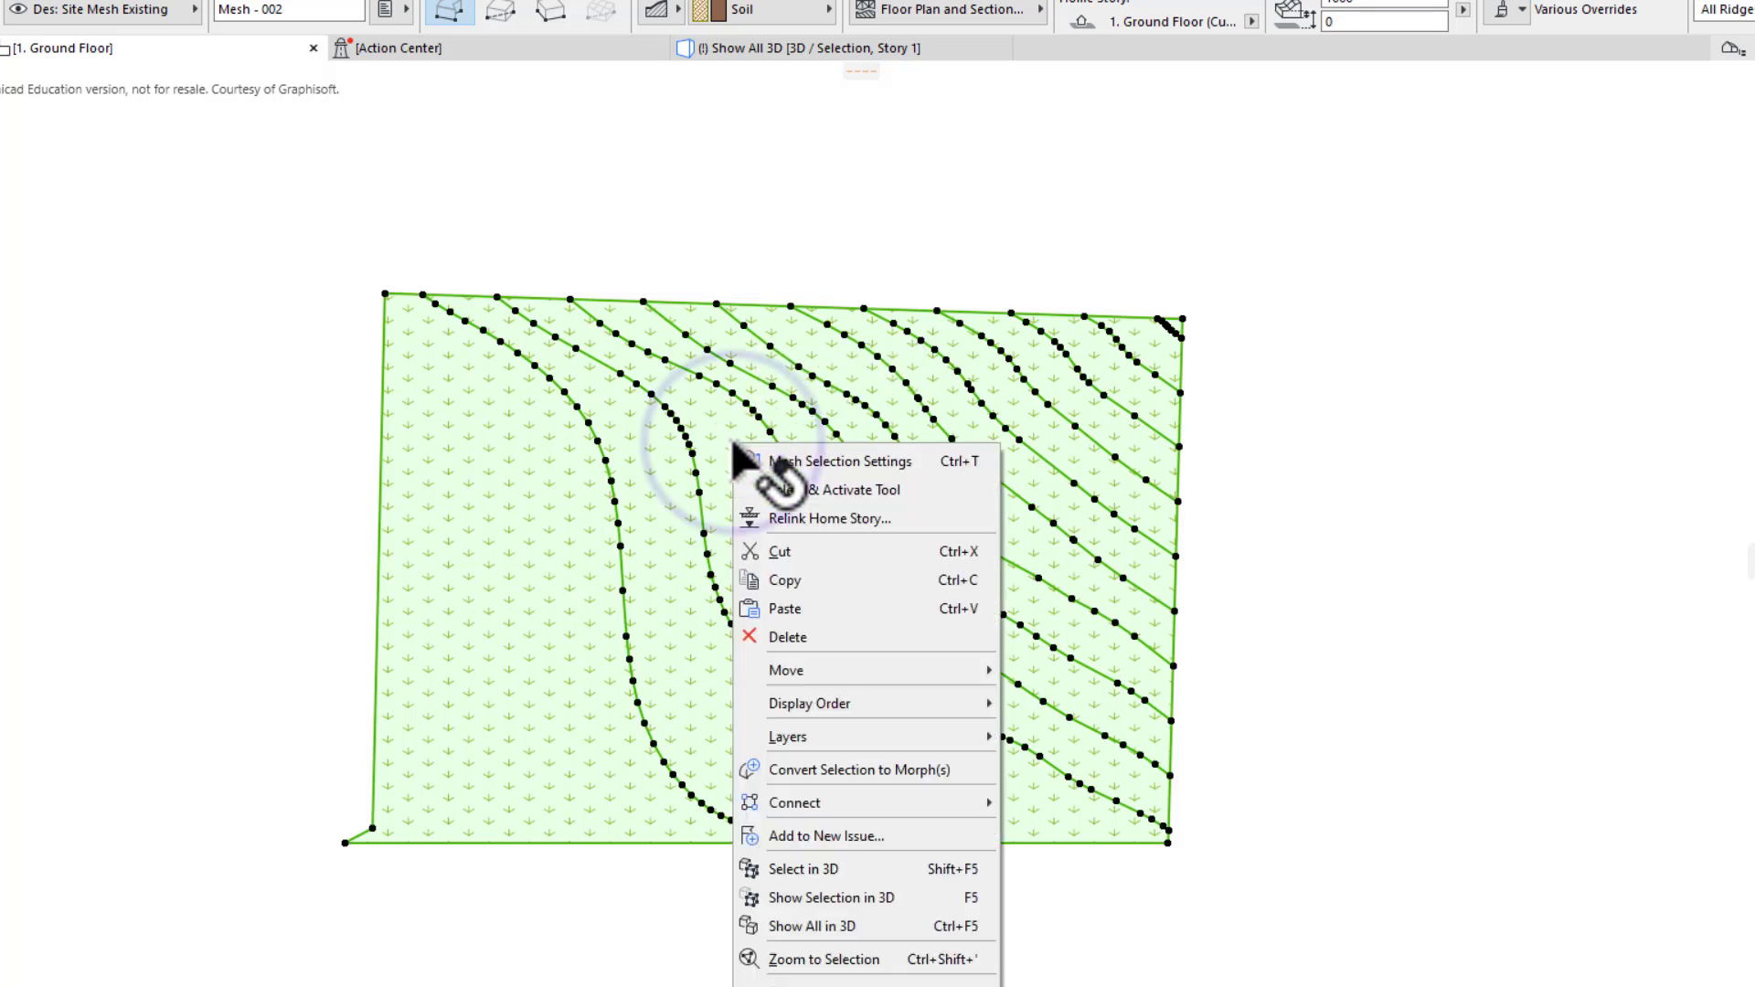
left_click(829, 898)
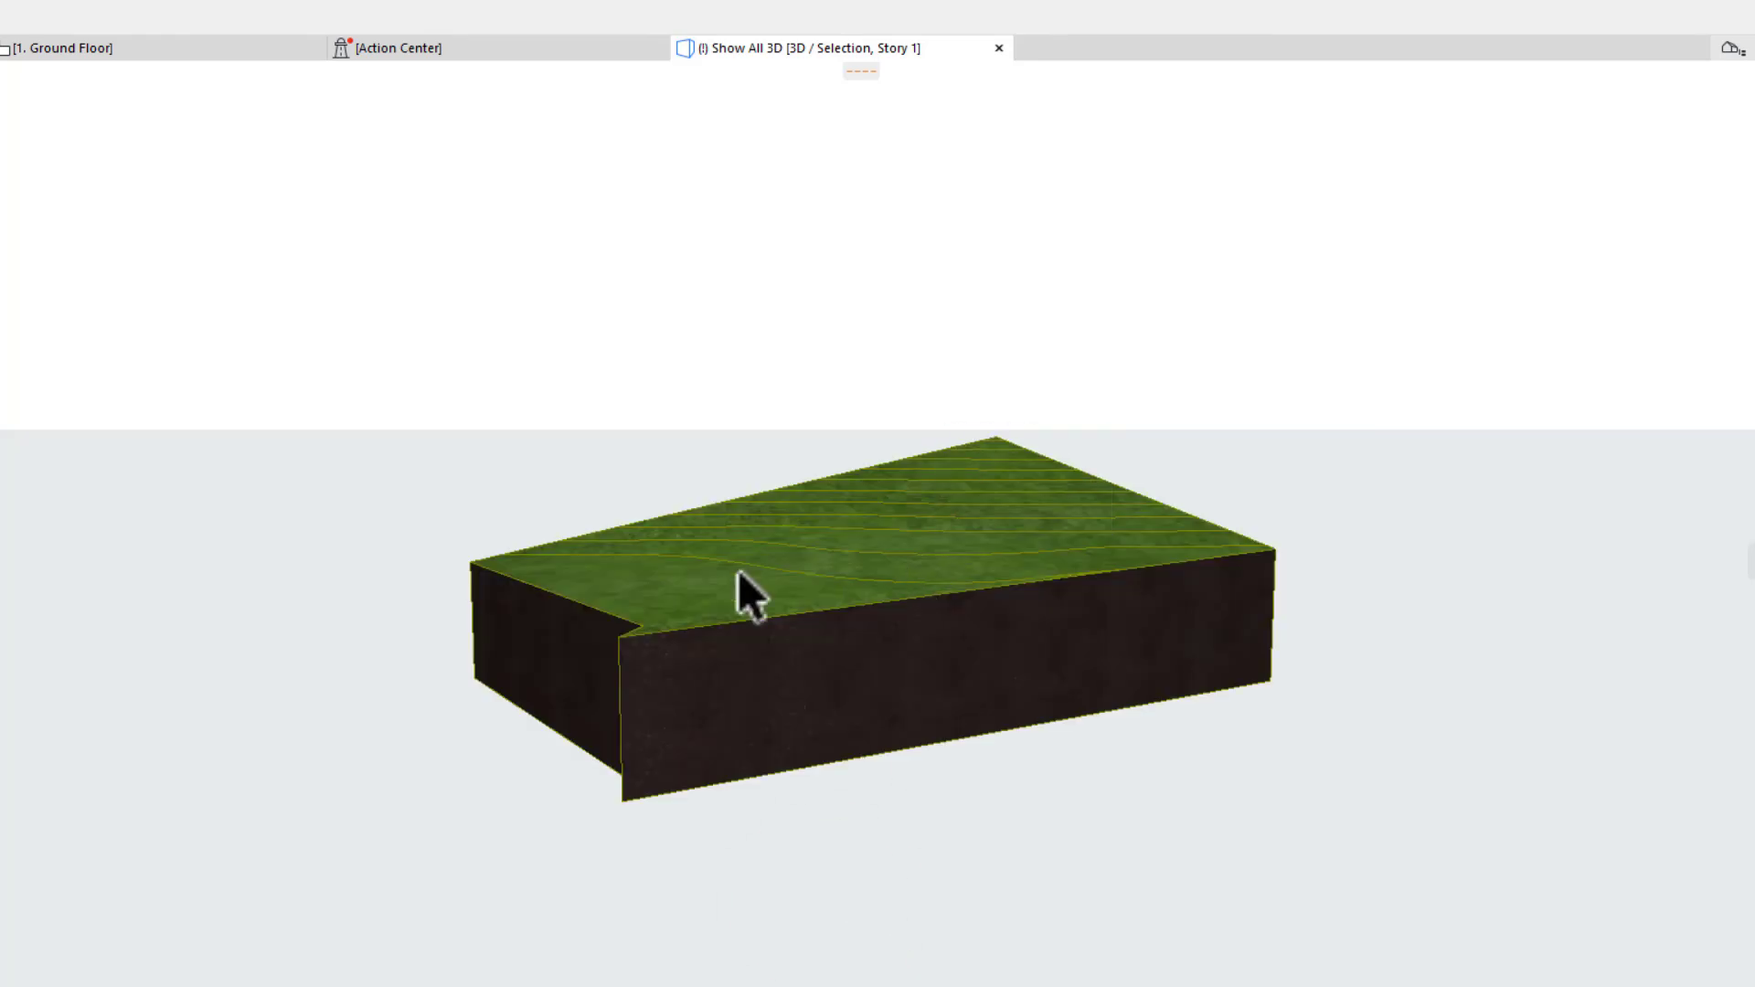
middle_click_drag(722, 575, 1320, 686, "shift")
scroll(749, 618, "up", 4)
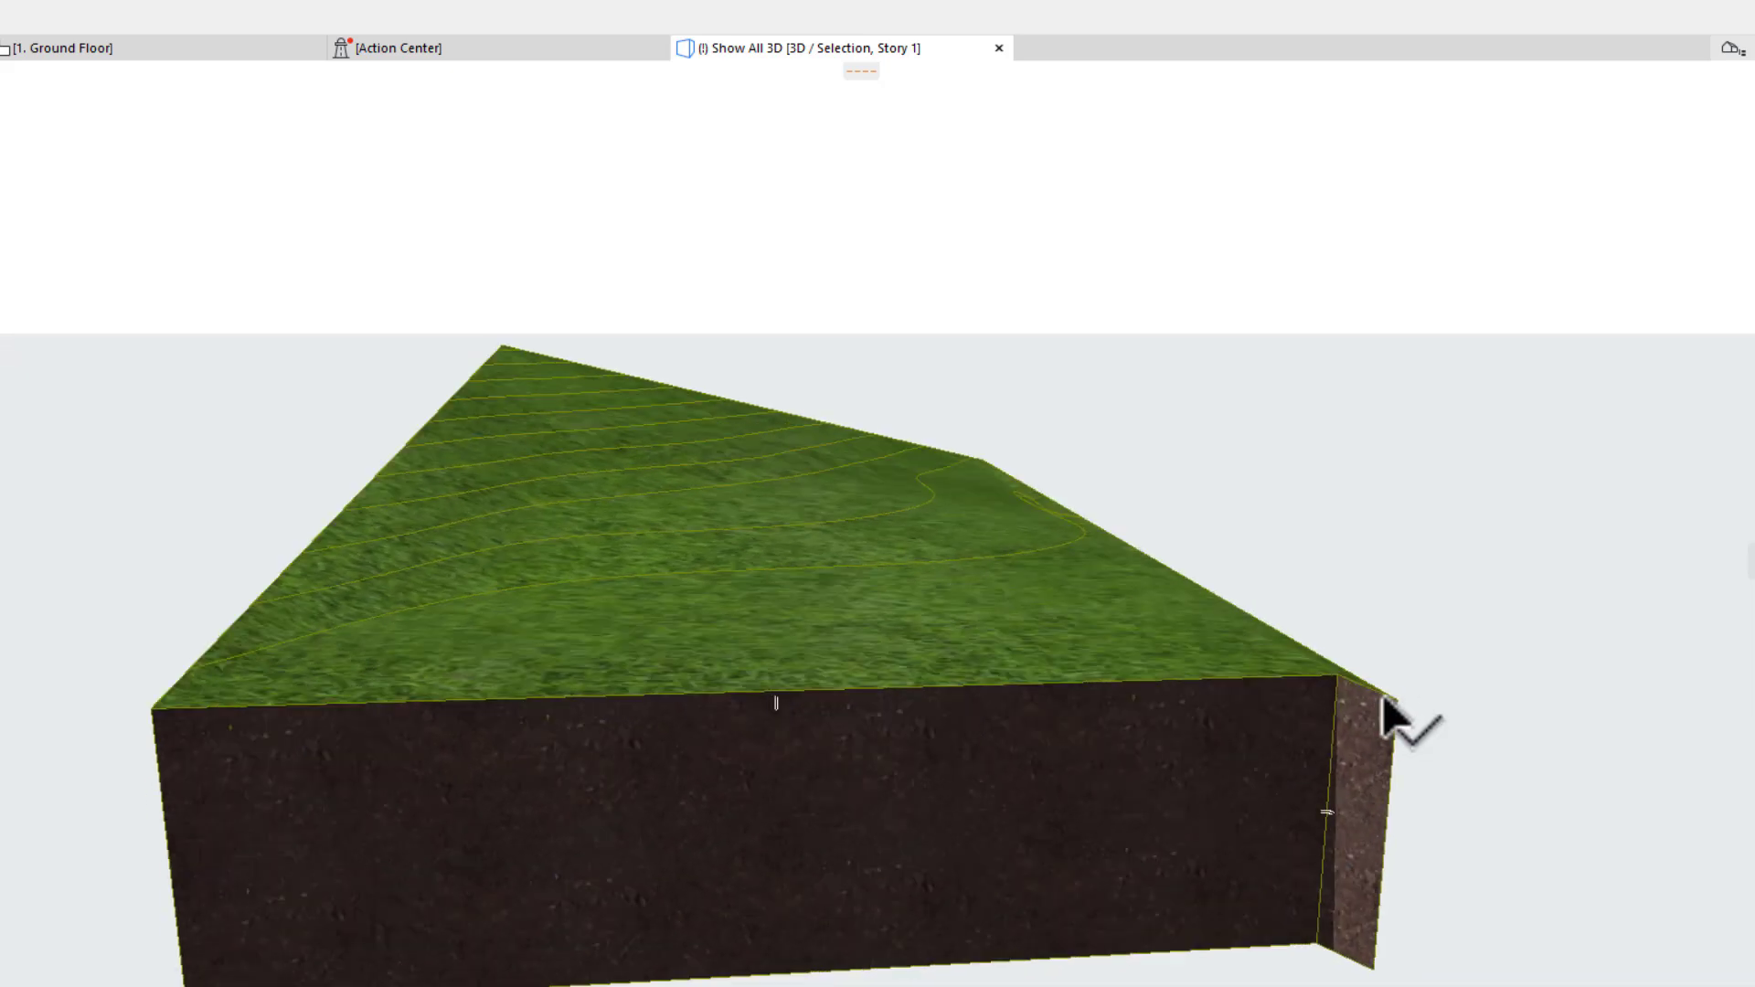
middle_click_drag(1081, 635, 508, 677, "shift")
middle_click_drag(1179, 459, 647, 420, "shift")
middle_click_drag(1067, 562, 1316, 598, "shift")
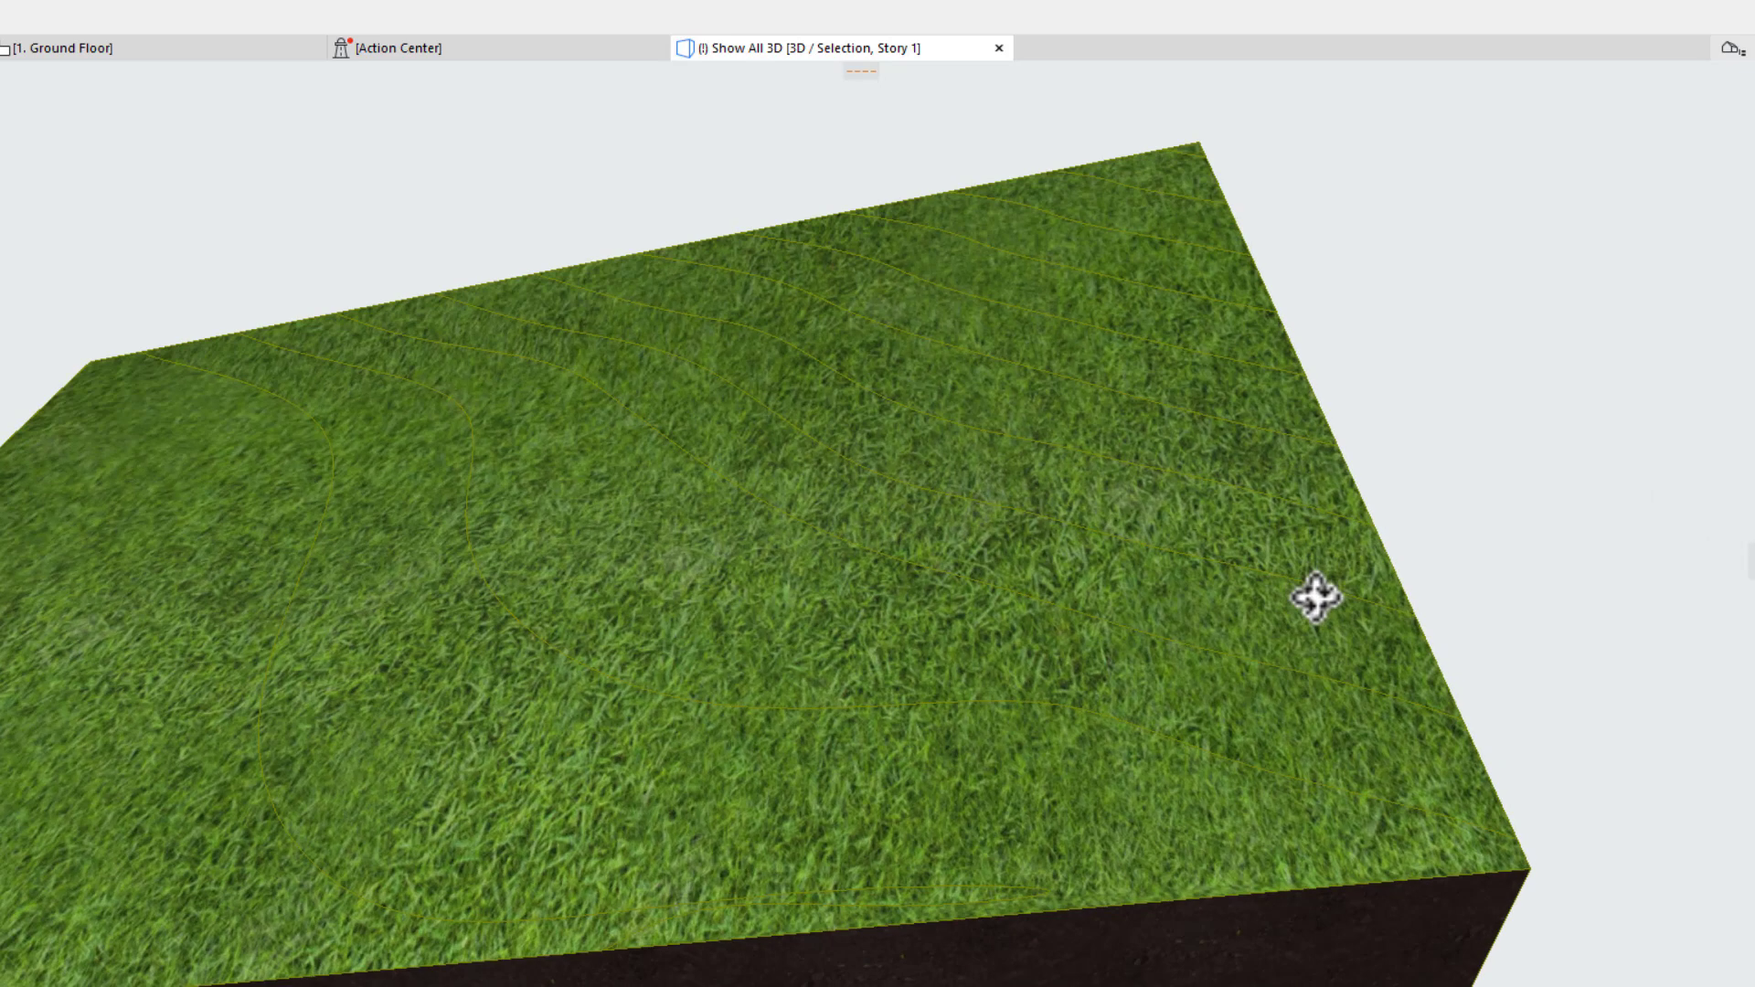
scroll(1028, 548, "down", 2)
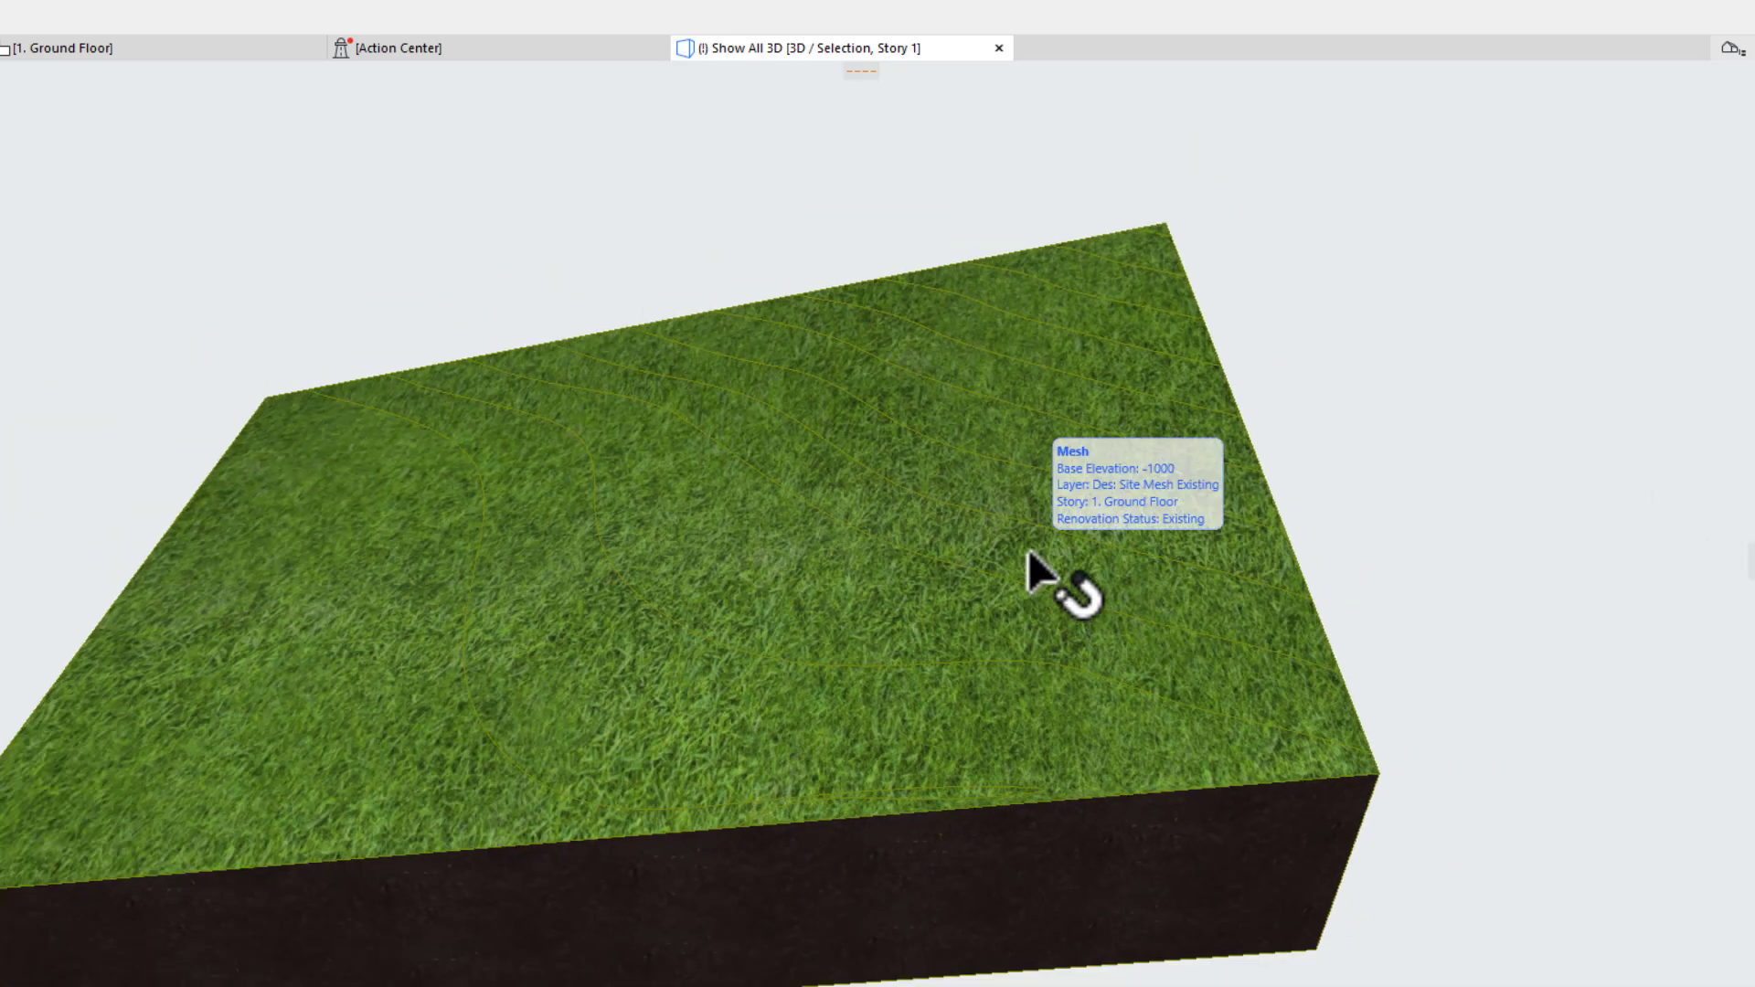
left_click(944, 567)
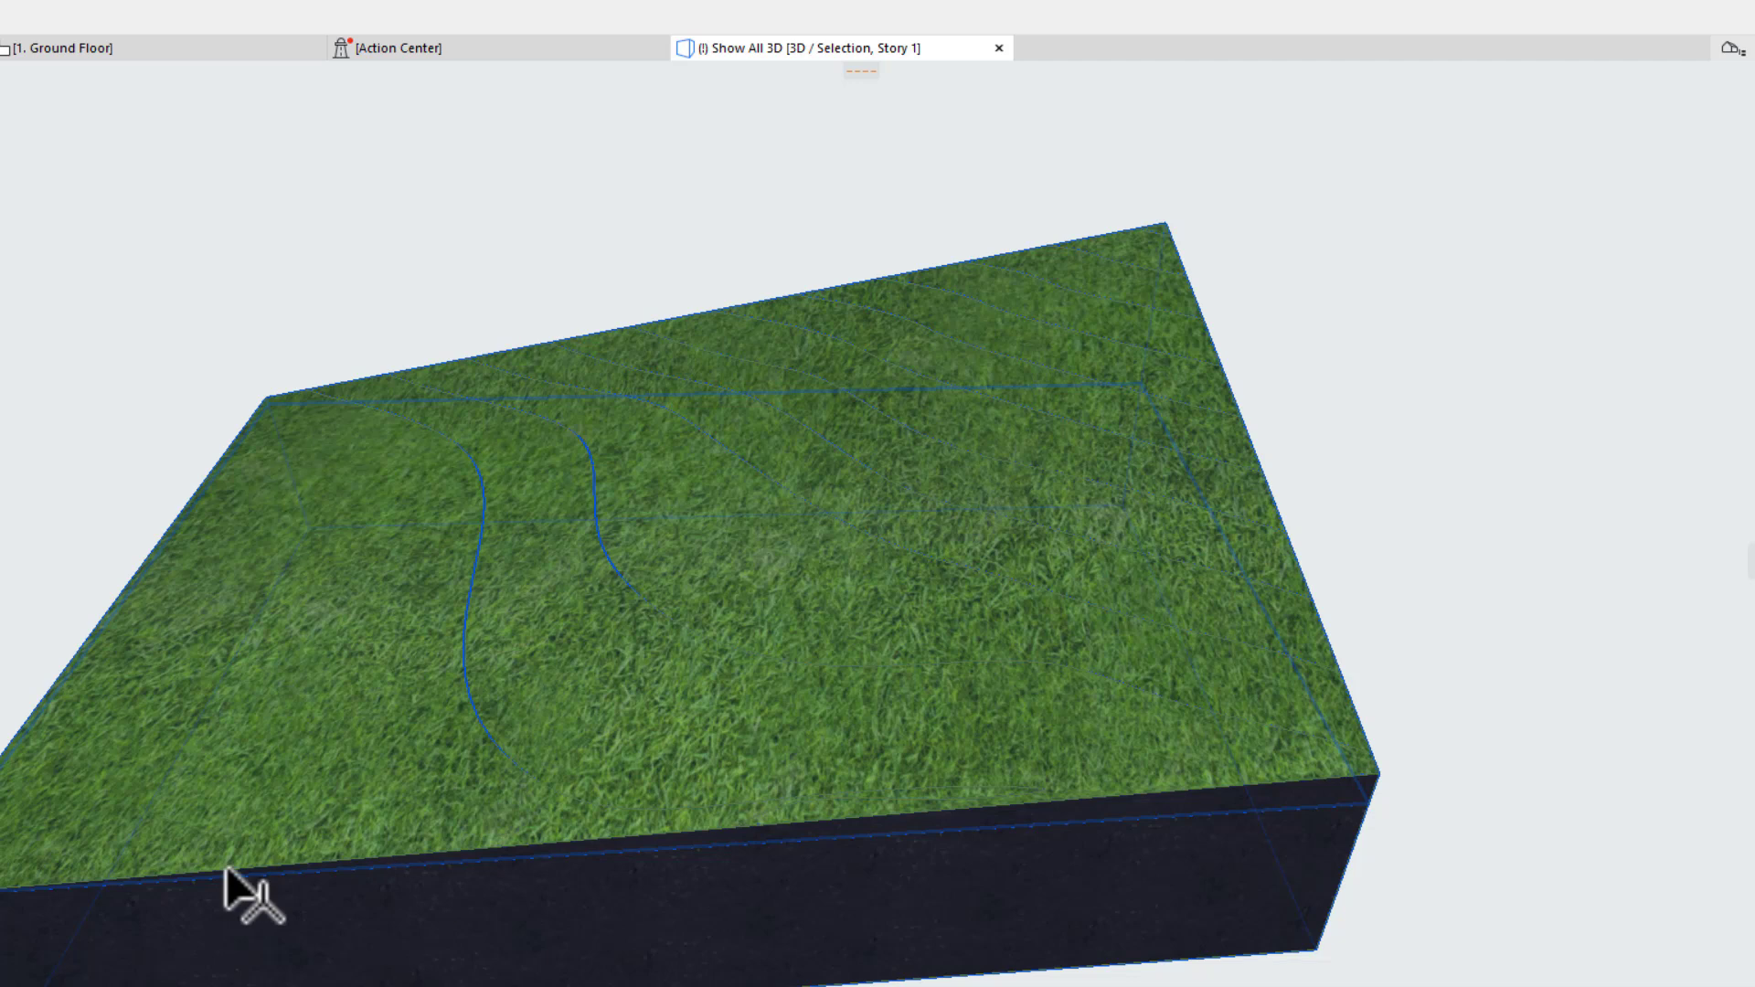
Return to the Ground Floor plan and deselect the site mesh.
left_click(55, 47)
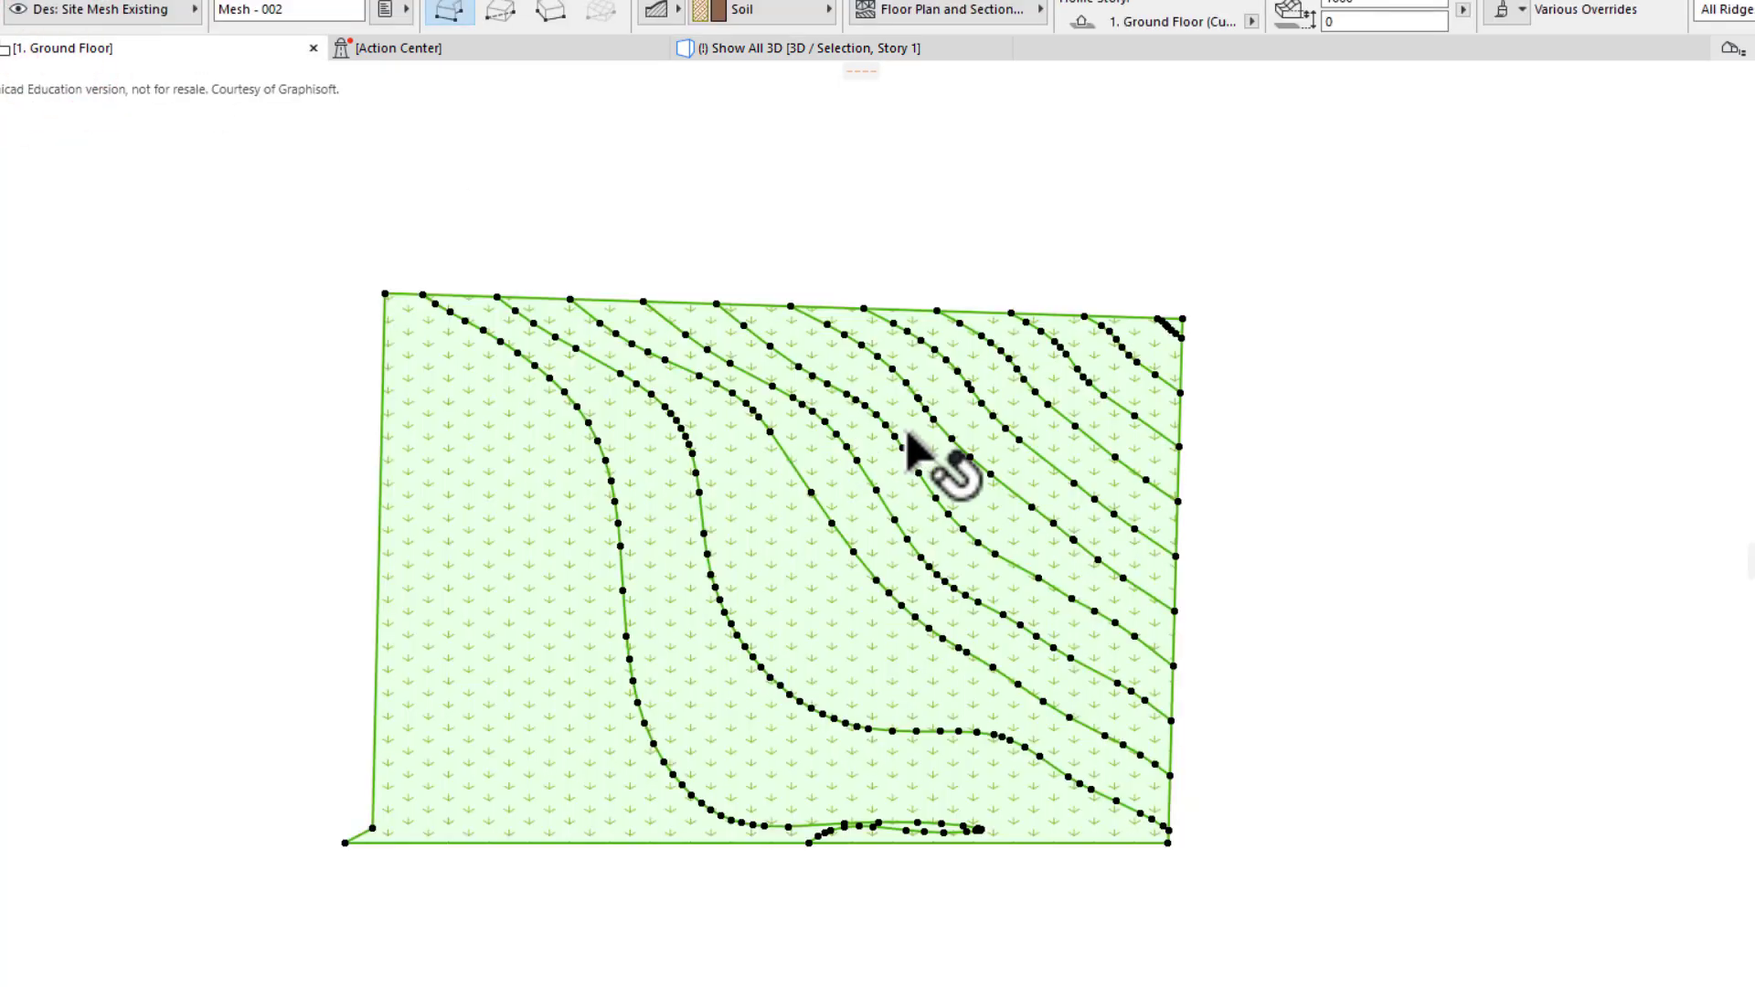
left_click(1061, 276)
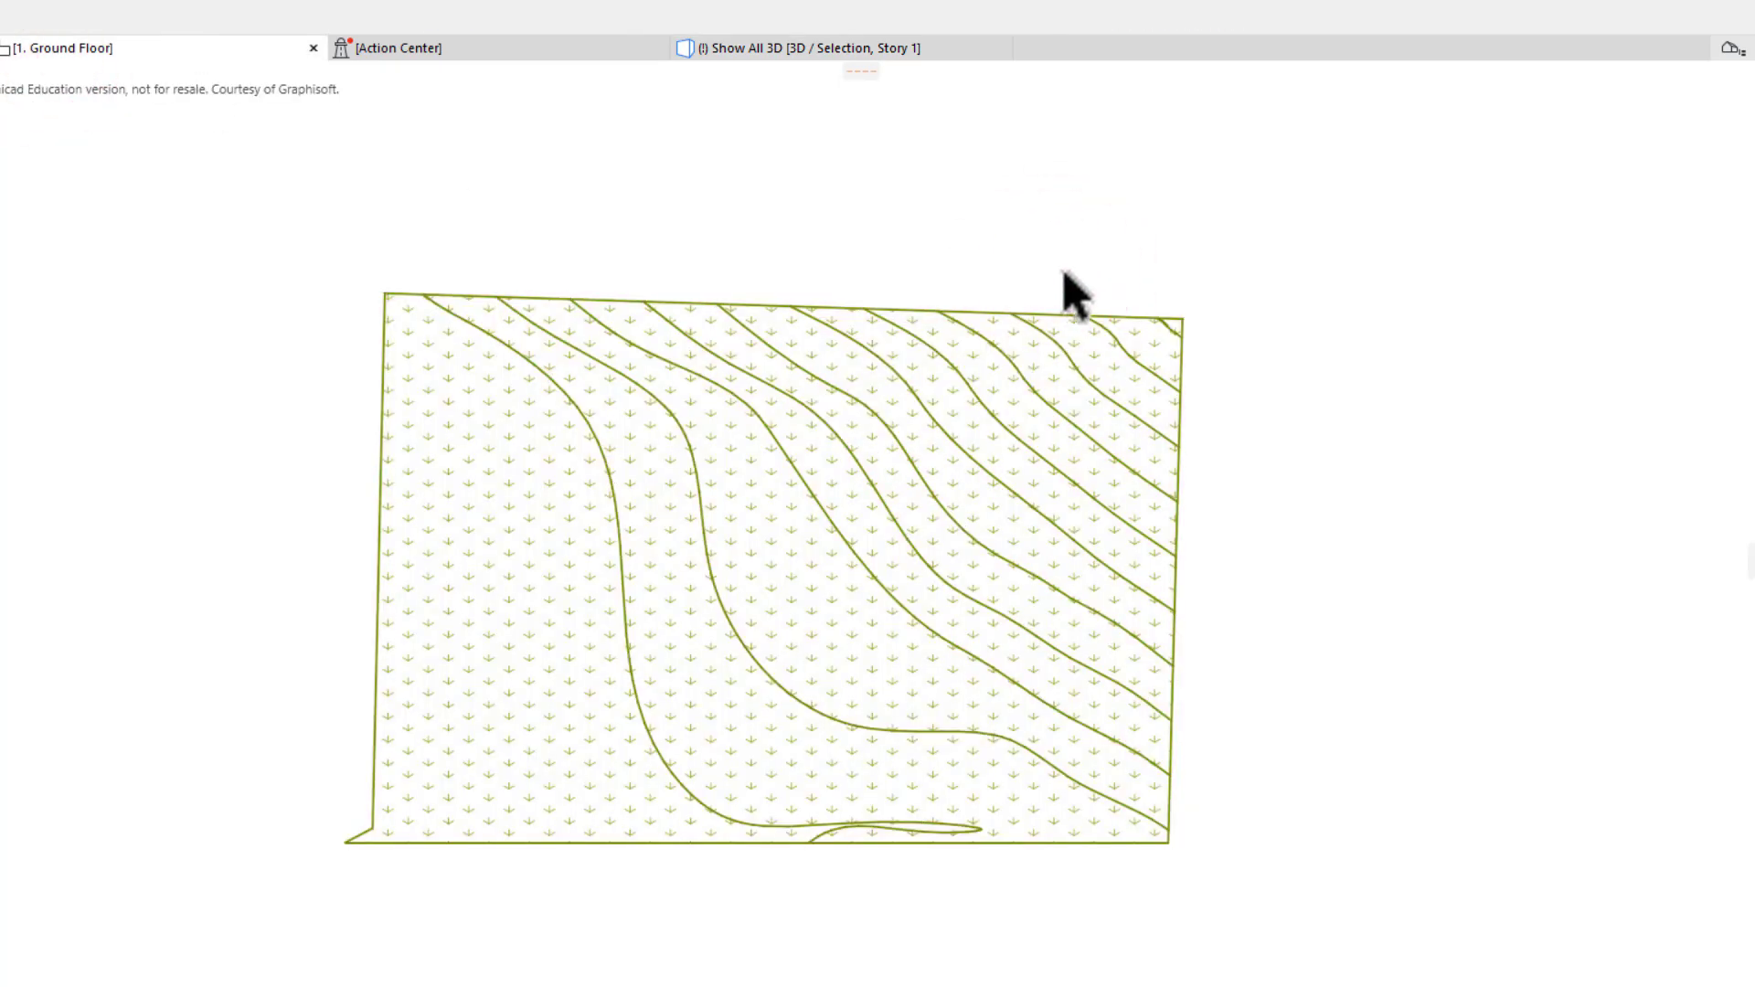